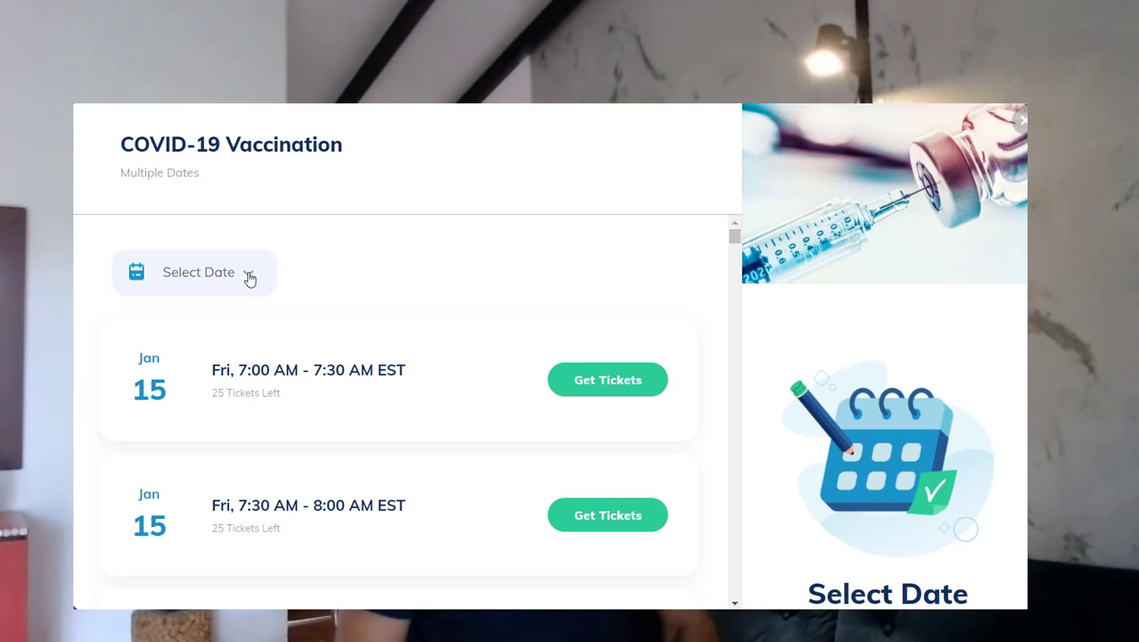
# Choose January 28 for the COVID-19 Vaccination event and get tickets for the 9:00 AM - 9:30 AM slot.
pyautogui.click(247, 278)
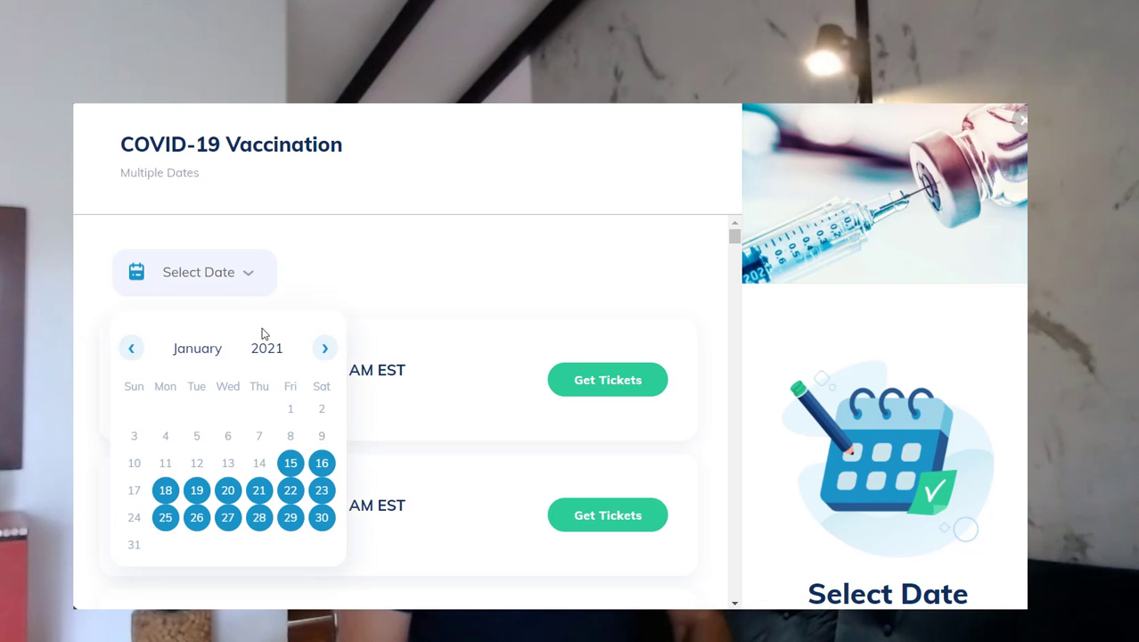
pyautogui.click(270, 521)
pyautogui.scroll(-3, 535, 459)
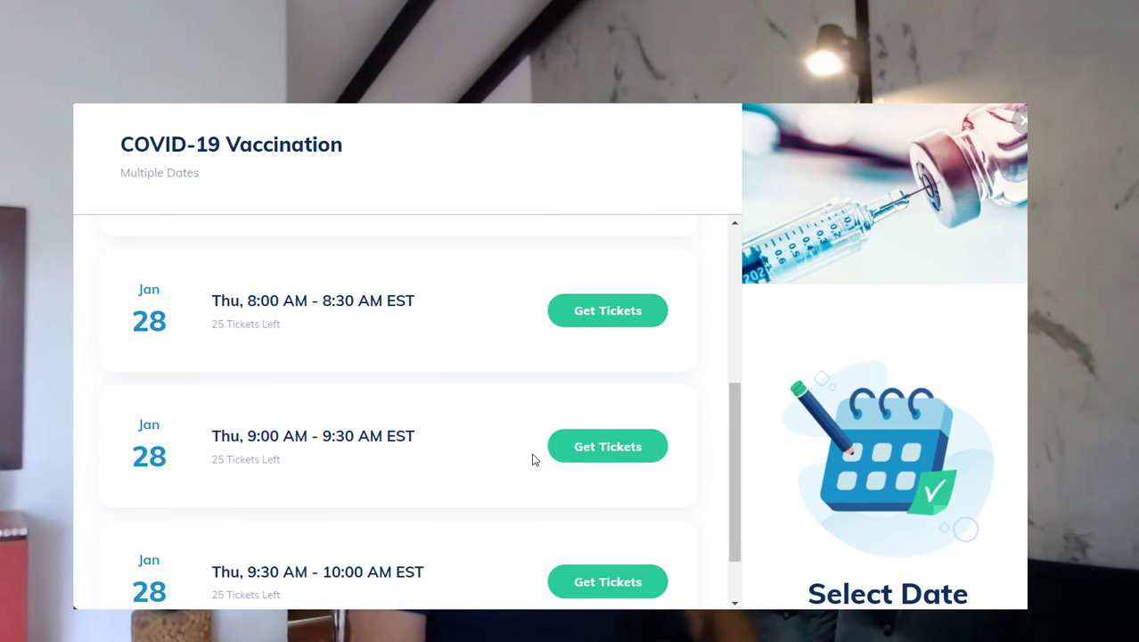
pyautogui.click(584, 450)
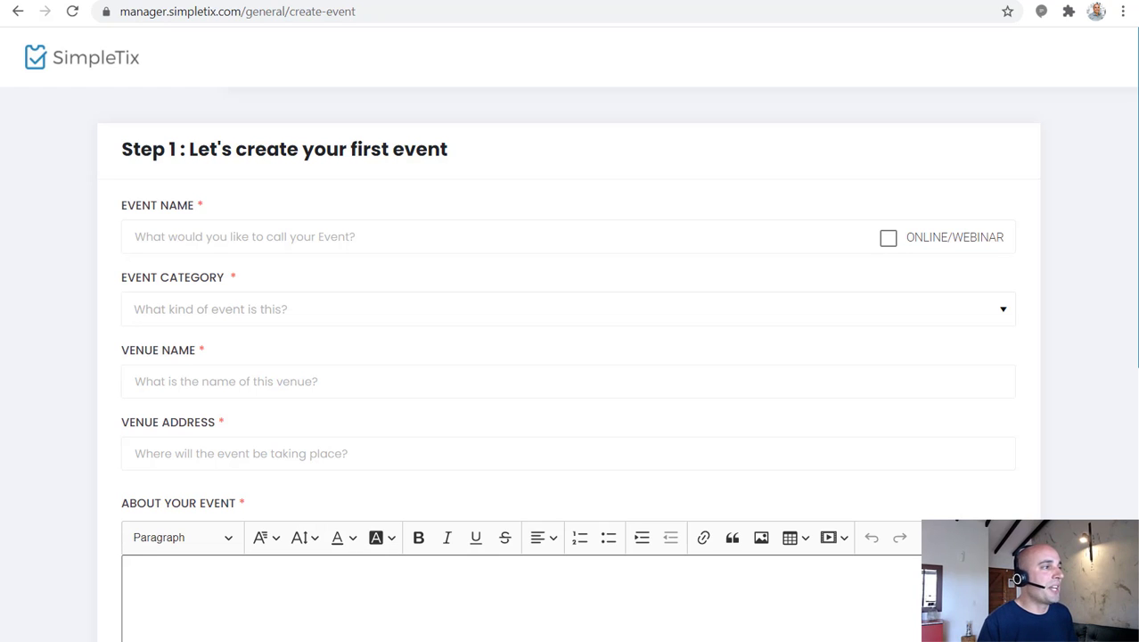
# Name the new event COVID-19 Vaccination and set its category to Community.
pyautogui.click(355, 239)
pyautogui.write('COVID-19 Vaccination')
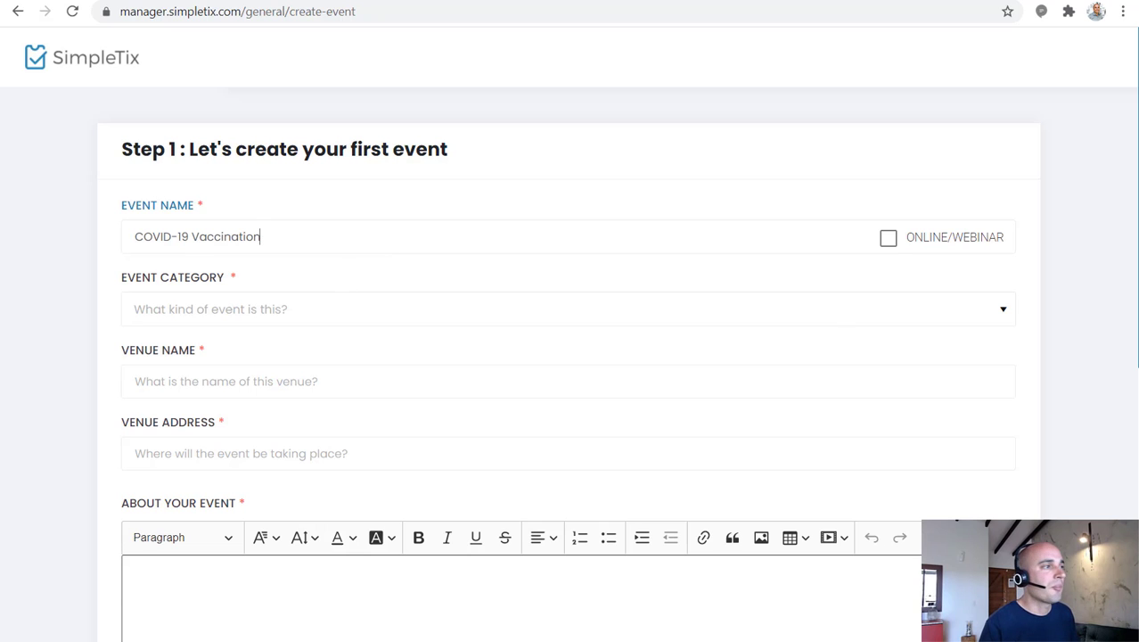
pyautogui.click(1002, 311)
pyautogui.scroll(-5, 586, 401)
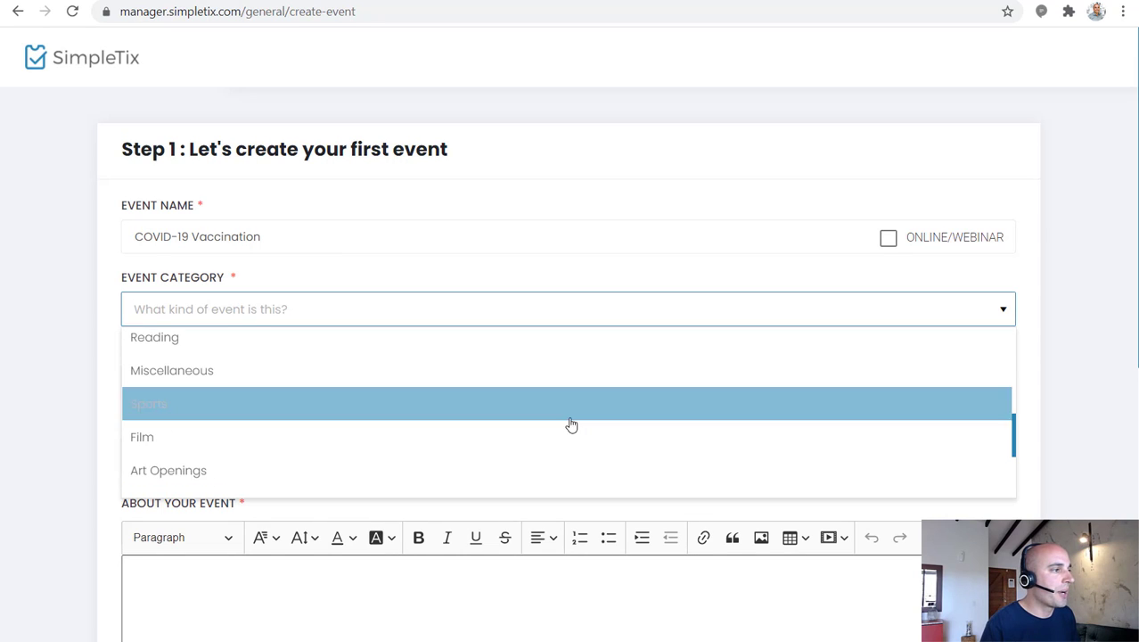
pyautogui.scroll(2, 569, 425)
pyautogui.write('c')
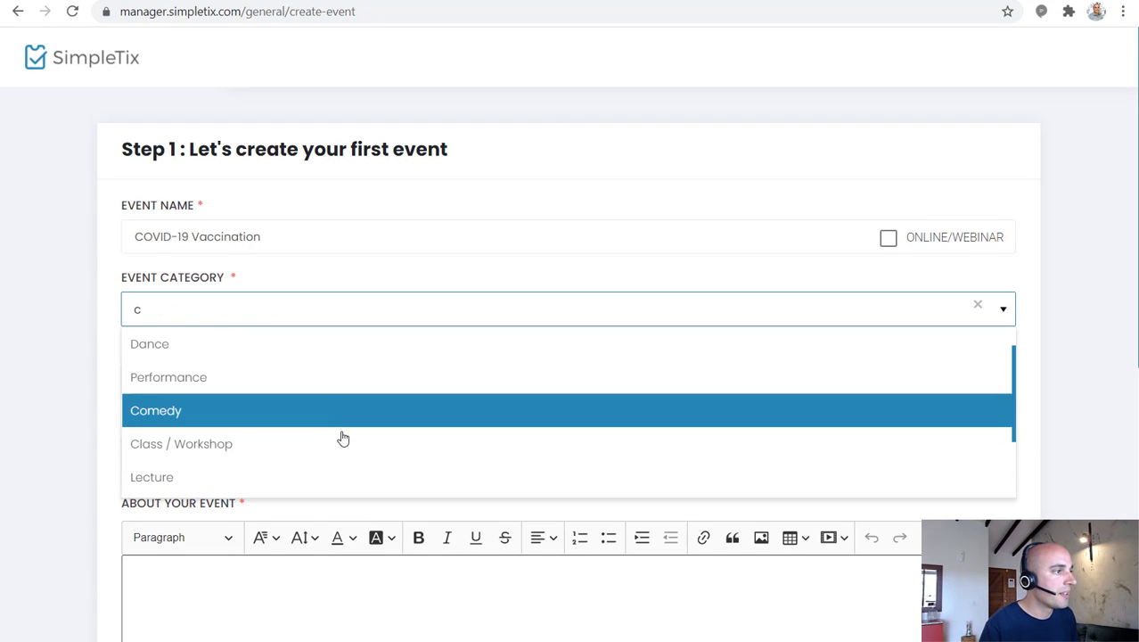
pyautogui.scroll(-2, 347, 426)
pyautogui.click(343, 458)
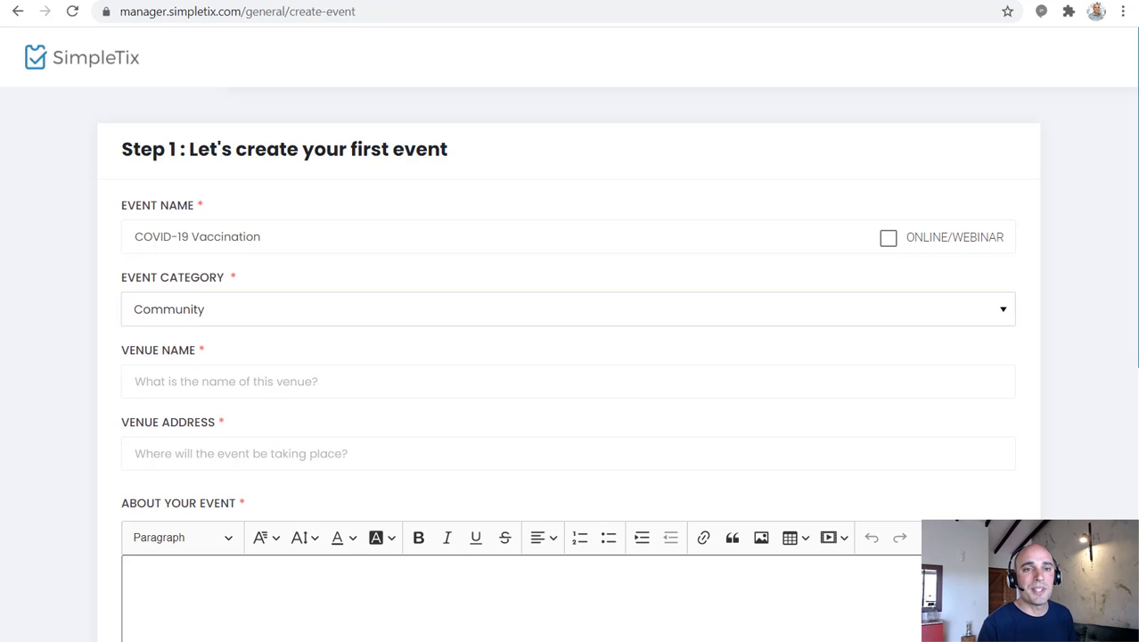
# Enter XYZ Pediatrics of Asheville as the venue name and fill in the venue's street address.
pyautogui.click(178, 392)
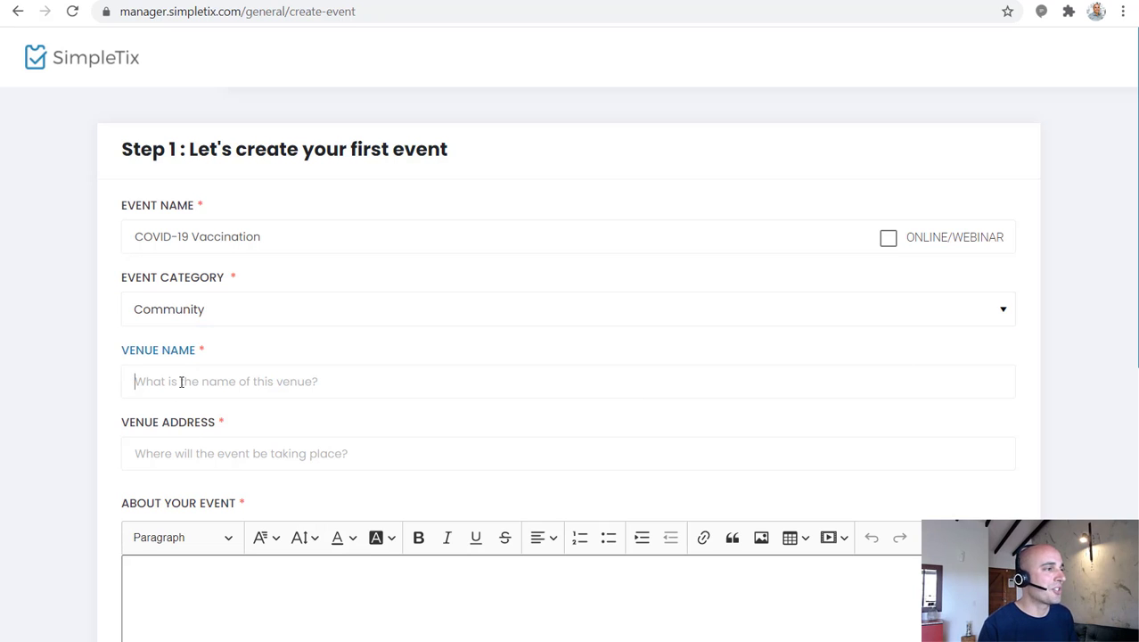
pyautogui.write('XYZ Pediatrics of Asheville')
pyautogui.click(181, 454)
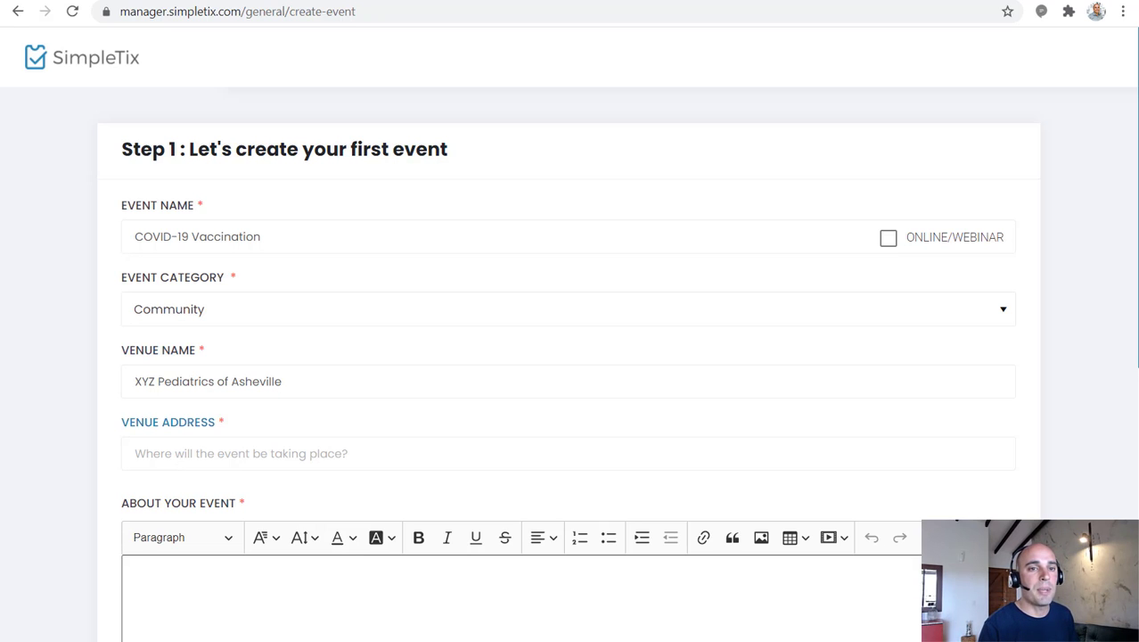
pyautogui.click(211, 447)
pyautogui.write('1 Peachtree Rd')
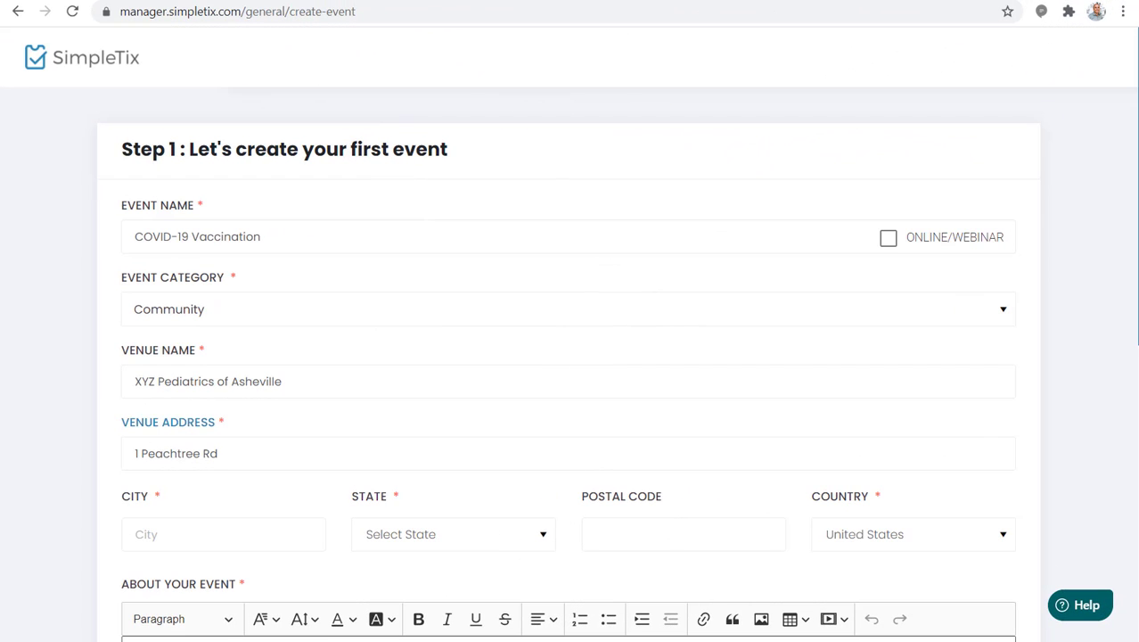
# Fill in the venue's city, state and postal code.
pyautogui.click(257, 540)
pyautogui.write('Asheville')
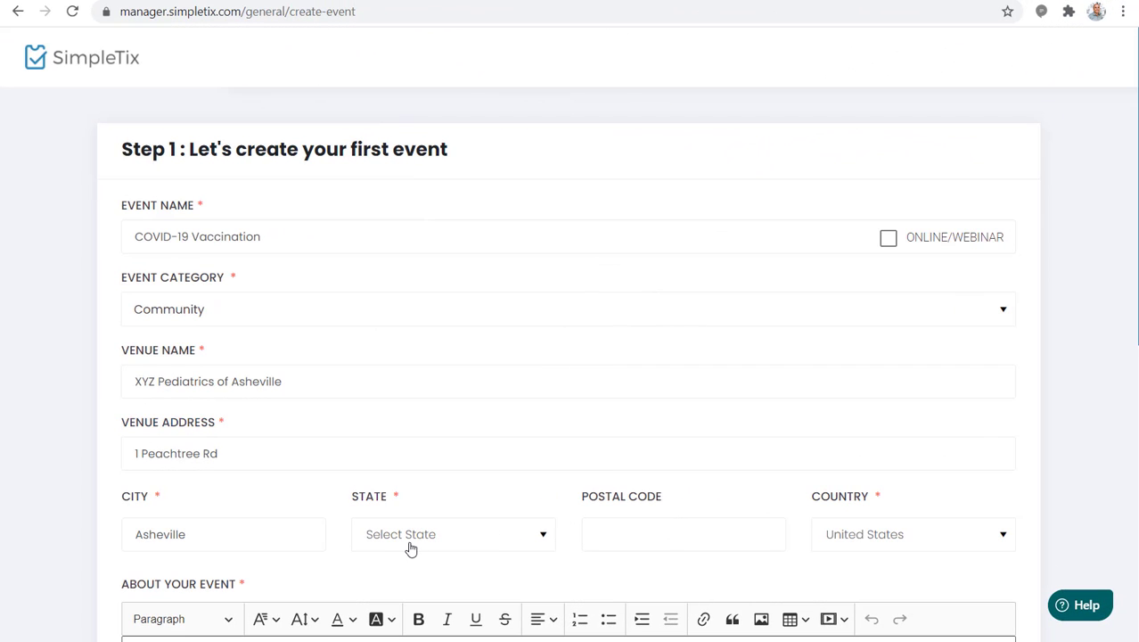
pyautogui.click(410, 542)
pyautogui.write('North Carolina')
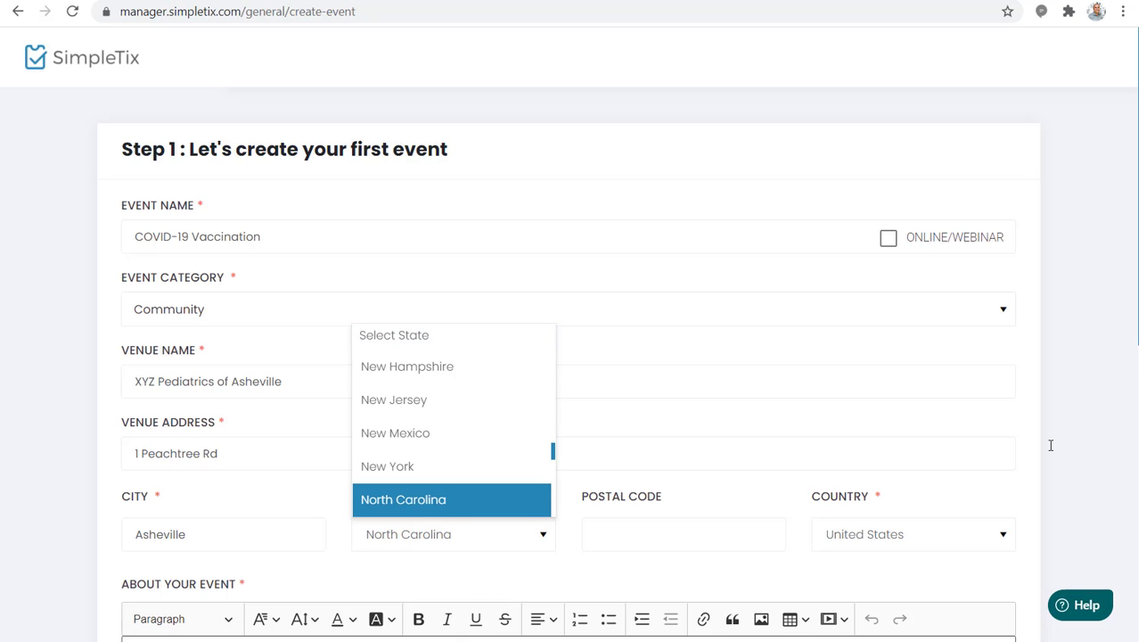
pyautogui.press('Return')
pyautogui.click(691, 539)
pyautogui.write('28803')
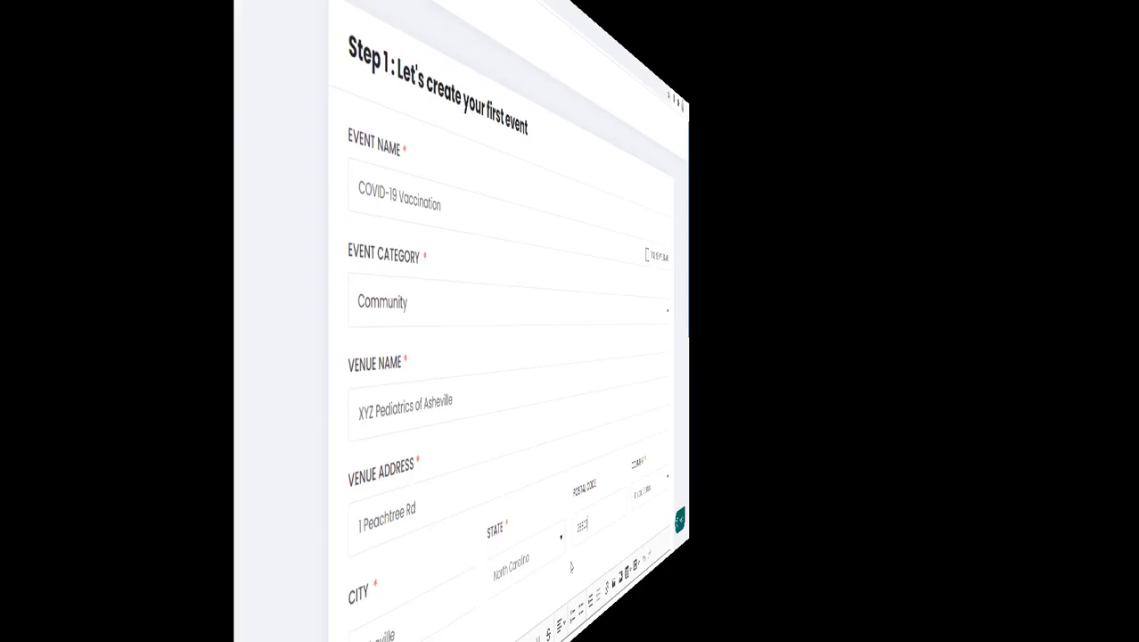
# Fill the event description with the two-paragraph Lorem ipsum placeholder text.
pyautogui.scroll(-1, 576, 561)
pyautogui.scroll(-2, 576, 561)
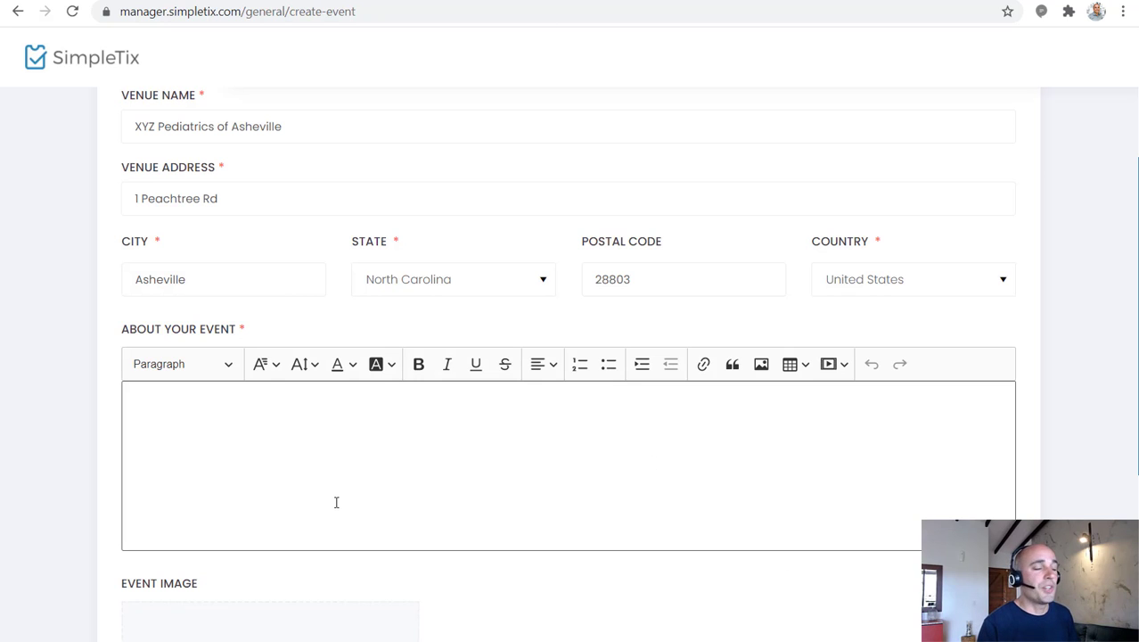
pyautogui.click(184, 475)
pyautogui.write('Lorem ipsum dolor sit amet, consectetur adipiscing elit. Mauris non purus nec enim dictum bibendum vitae id justo. Vivamus aliquam vel diam ut tempor. In augue purus, congue nec libero id, ornare tincidunt augue. Maecenas vitae vulputate augue. Suspendisse dolor orci, faucibus et velit eget, vestibulum tempus enim. Praesent ac nibh ac odio finibus viverra et eu ex. In luctus urna non orci tristique suscipit. Proin eros elit, mollis nec aliquet et, aliquam convallis urna. Donec eu pretium massa. Vestibulum ante ipsum primis in faucibus orci luctus et ultrices posuere cubilia curae; Mauris ac maximus ligula, sit amet ultricies magna. Nam semper magna at quam tempor tempor. Mauris placerat at urna varius interdum. Duis cursus nibh massa, vel posuere dolor aliquet quis. Vestibulum sit amet turpis eleifend, molestie orci vel, pharetra magna. Nulla sit amet fringilla ipsum. Pellentesque odio lectus, semper dapibus libero eget, lobortis vulputate lorem. Sed dictum leo neque, eget lobortis enim fringilla eget. Suspendisse lacinia, tellus vitae finibus fringilla, leo dolor accumsan nisi, et dapibus tortor mauris sit amet nisl. Nunc arcu nisl, lacinia at lorem non, sagittis eleifend orci.')
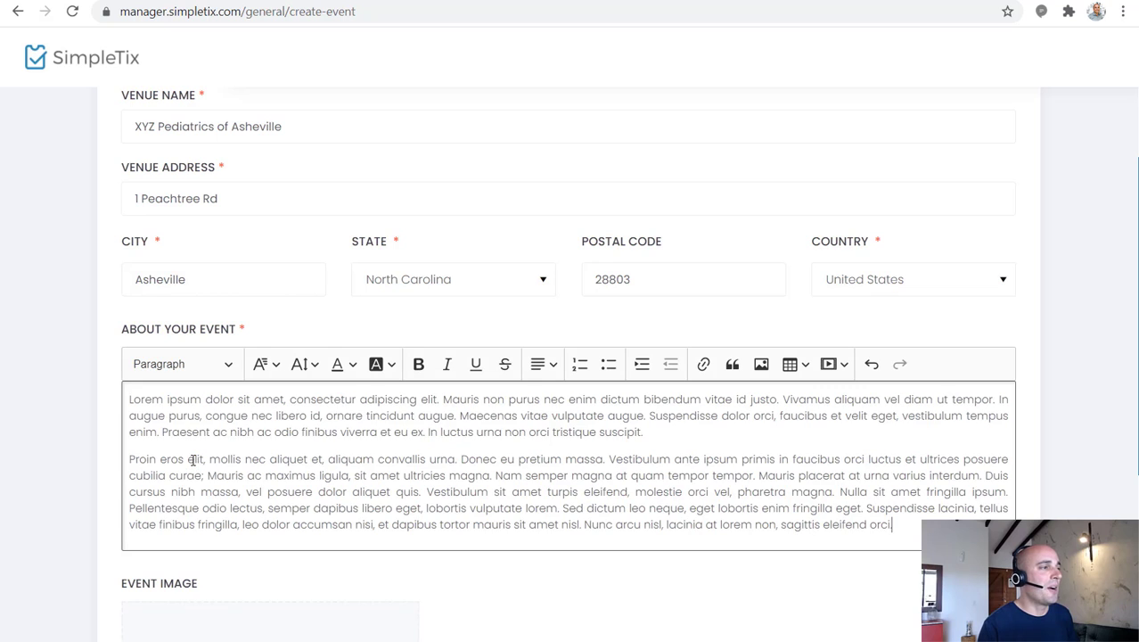
# Add the syringe and vial photo as the event image, shifting its crop toward the vial, and continue to the ticket setup.
pyautogui.scroll(-2, 192, 465)
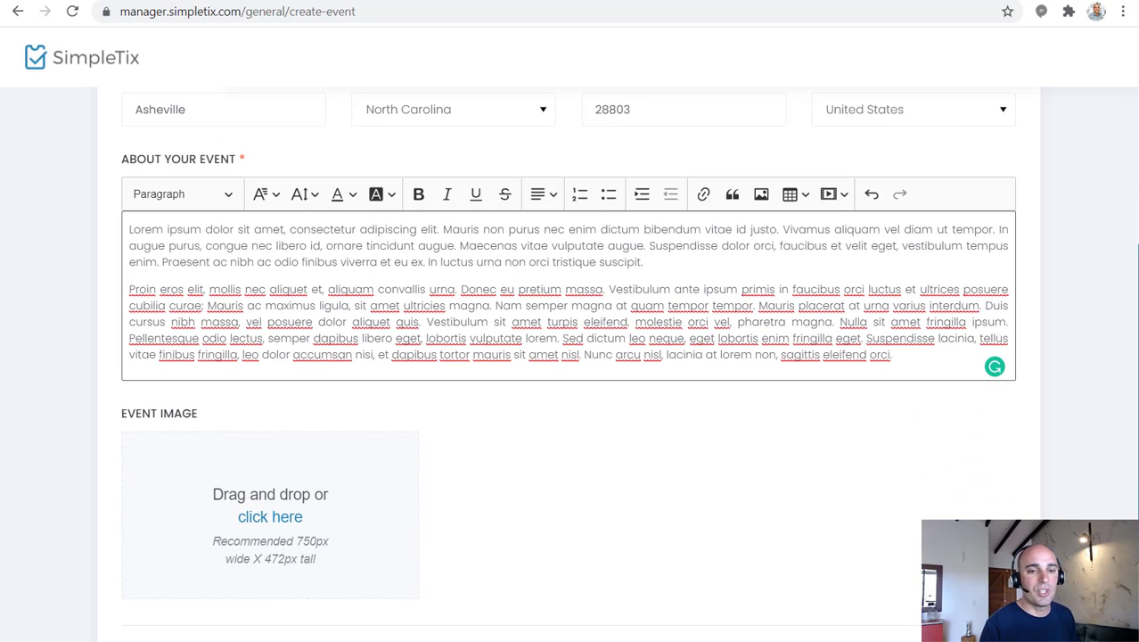
pyautogui.moveTo(901, 615); pyautogui.dragTo(251, 517)
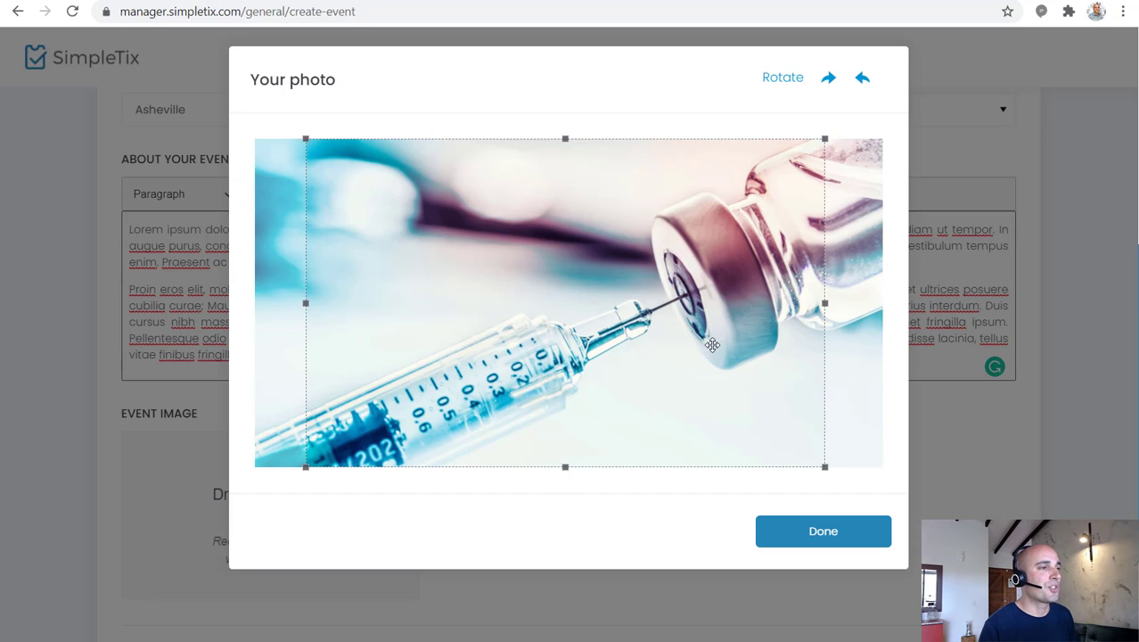
pyautogui.moveTo(717, 344); pyautogui.dragTo(767, 346)
pyautogui.click(834, 531)
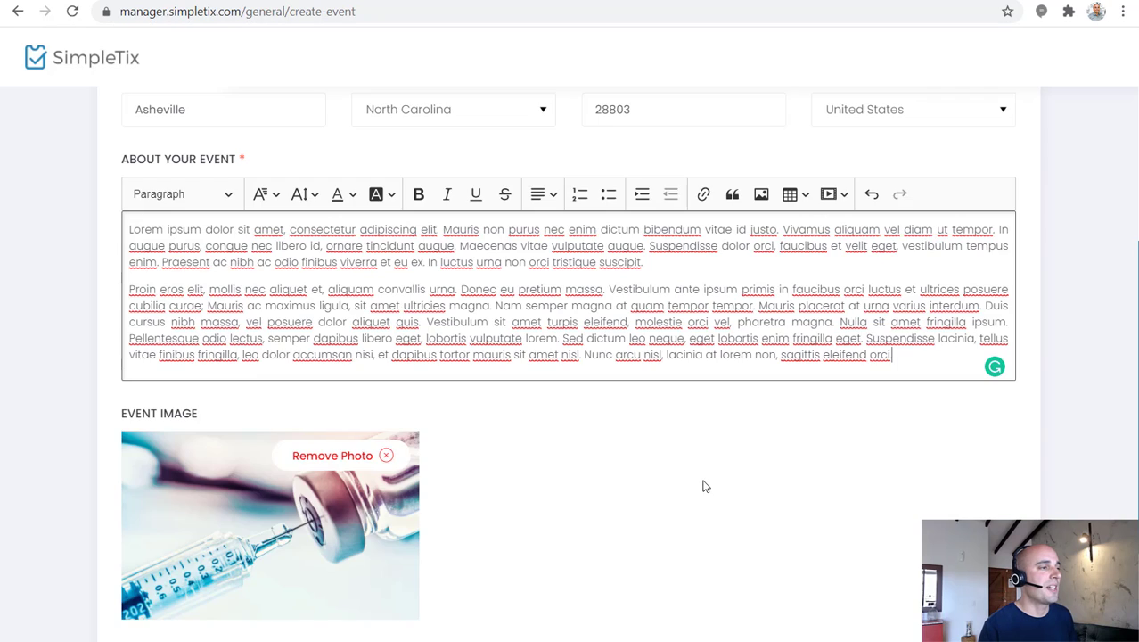
pyautogui.scroll(-3, 705, 484)
pyautogui.click(911, 510)
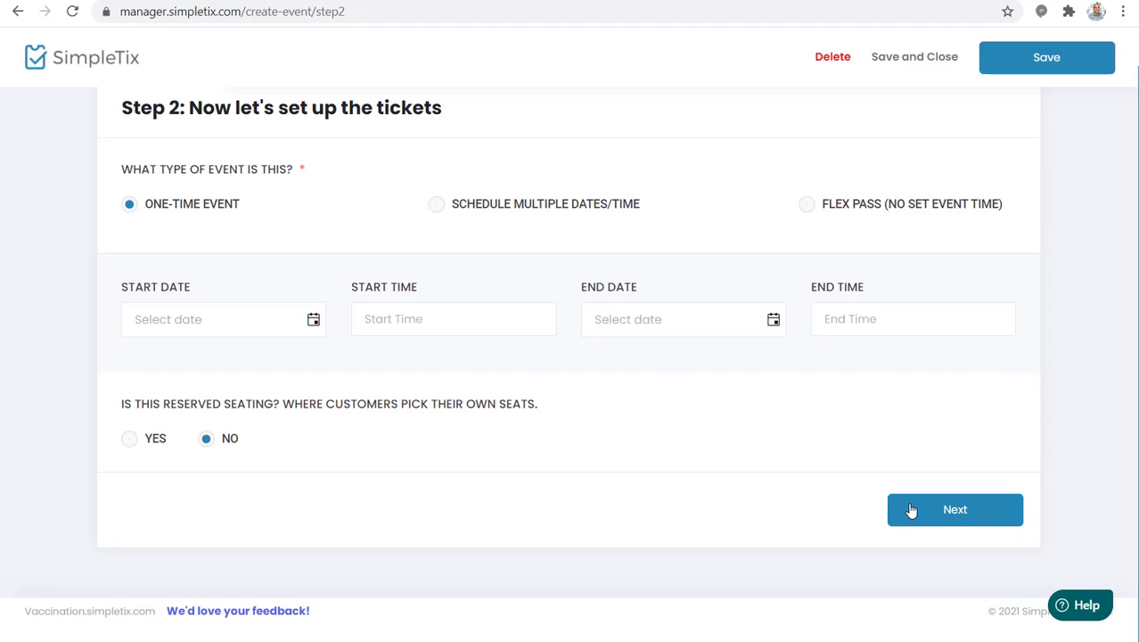
# Set the event type to Schedule Multiple Dates/Time with a Weekly occurrence.
pyautogui.click(550, 206)
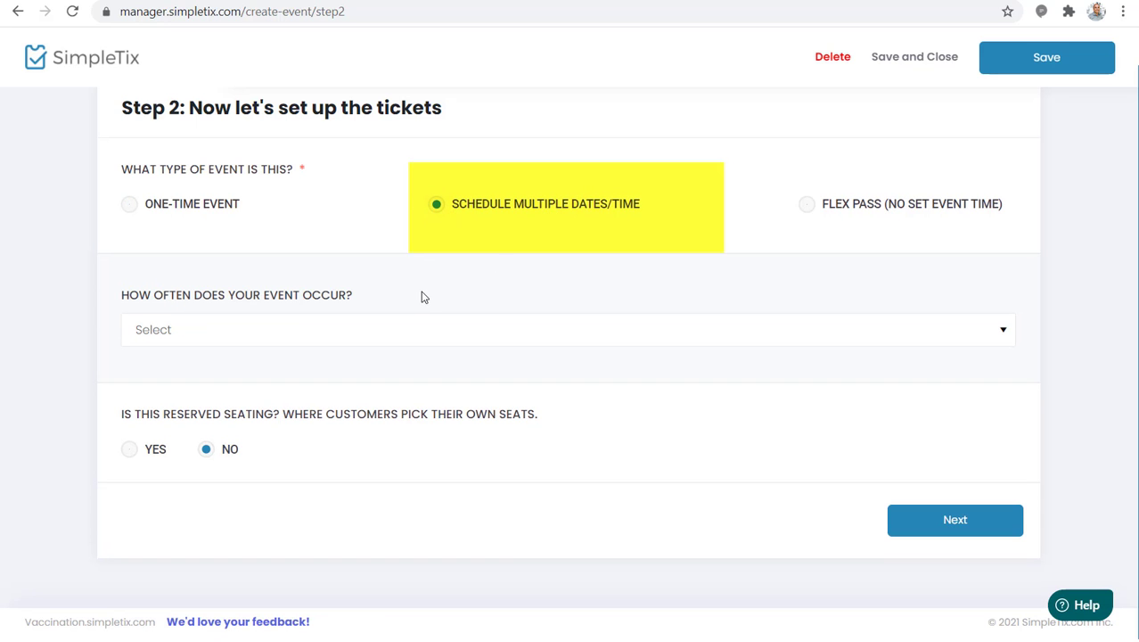
pyautogui.click(203, 342)
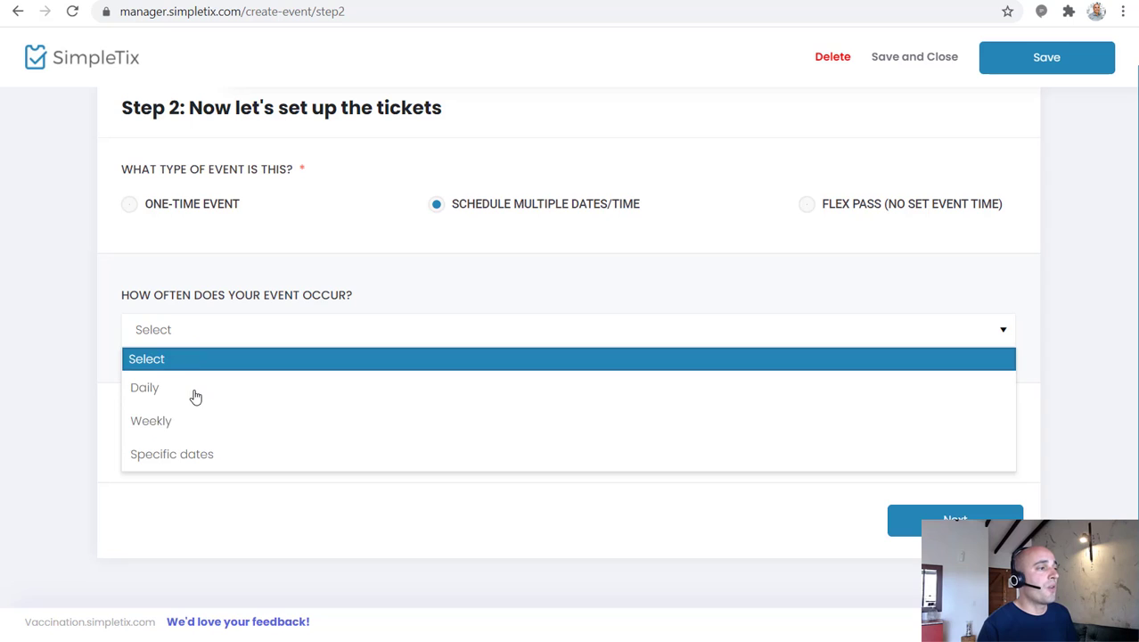
pyautogui.click(195, 425)
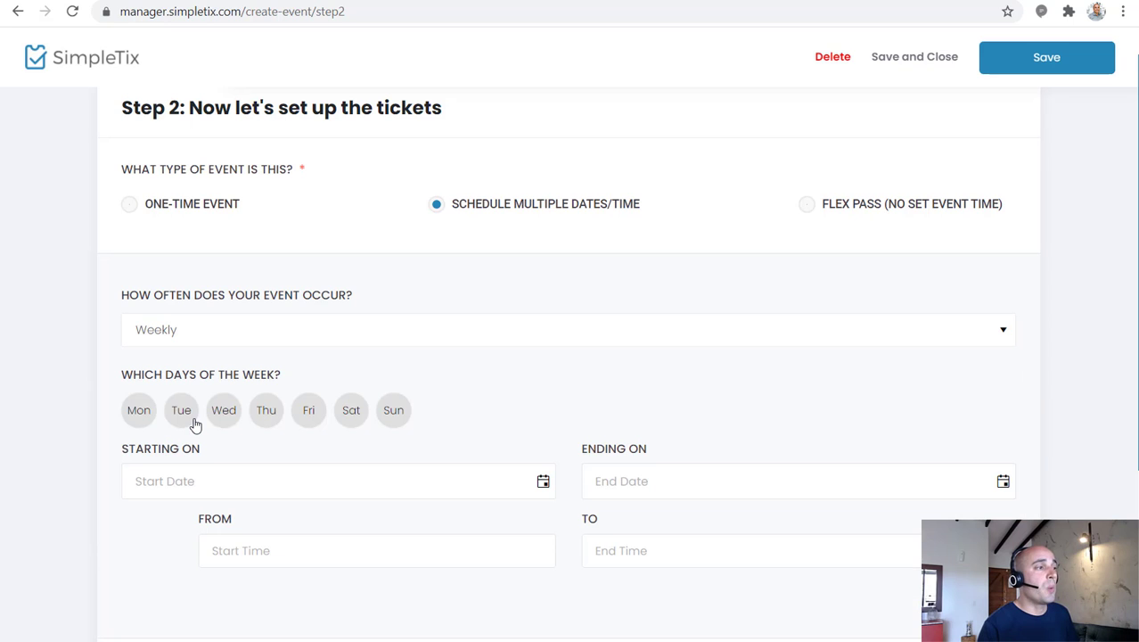
# Select Monday through Saturday as the days on which the event occurs.
pyautogui.click(140, 414)
pyautogui.click(180, 417)
pyautogui.click(222, 415)
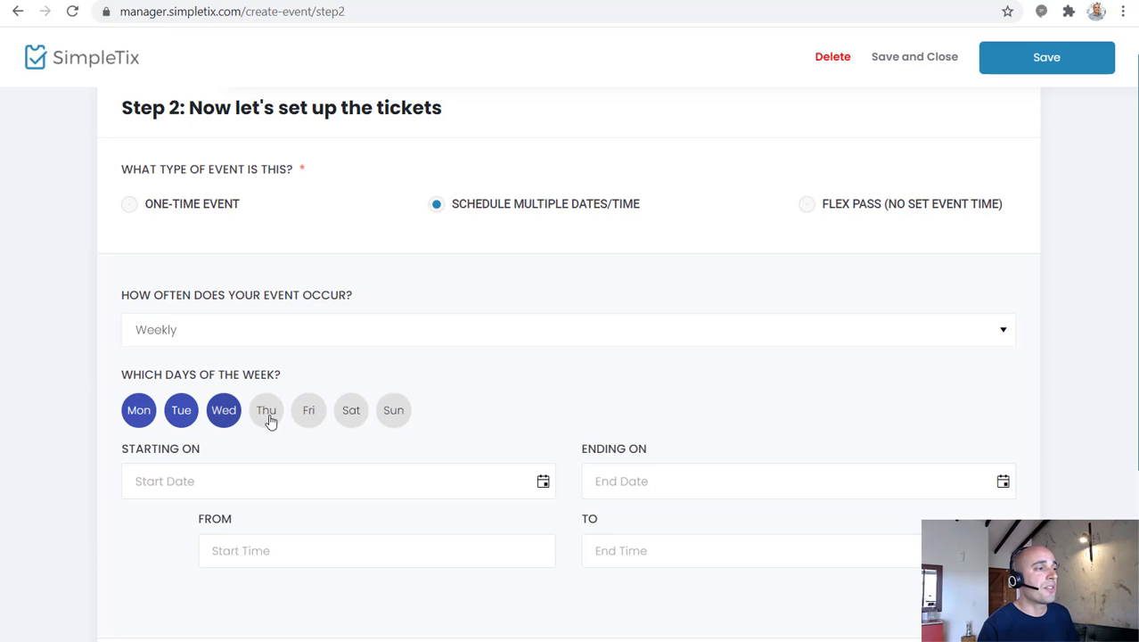
pyautogui.click(268, 416)
pyautogui.click(309, 416)
pyautogui.click(352, 416)
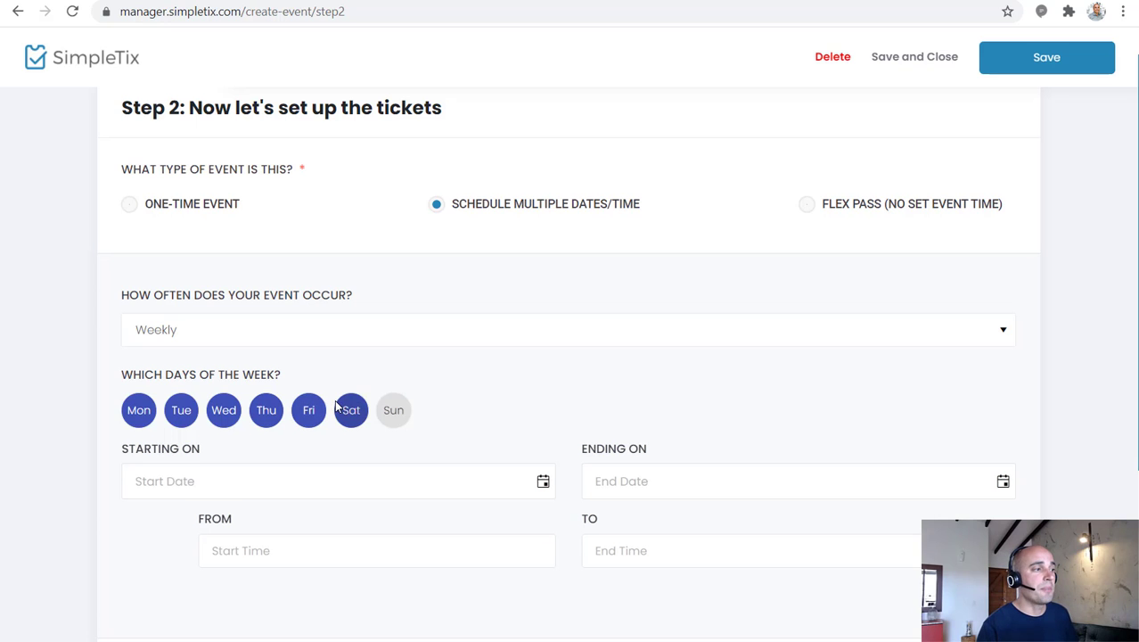
# Set the weekly schedule to start on 1/15/2021 and end on 2/15/2021.
pyautogui.scroll(-2, 418, 359)
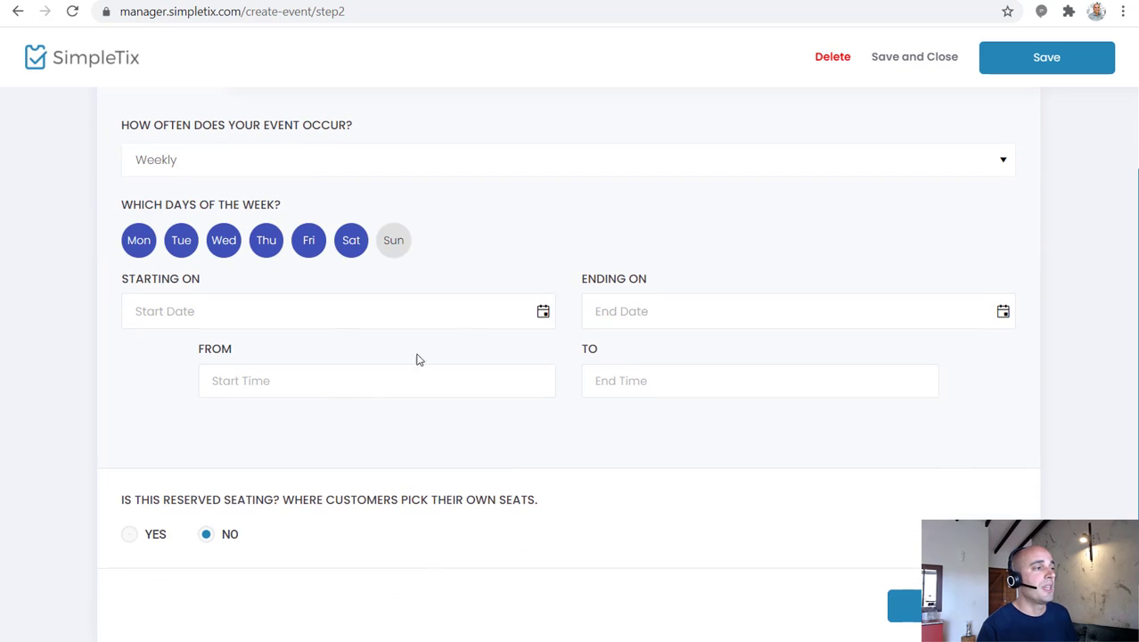
pyautogui.click(539, 317)
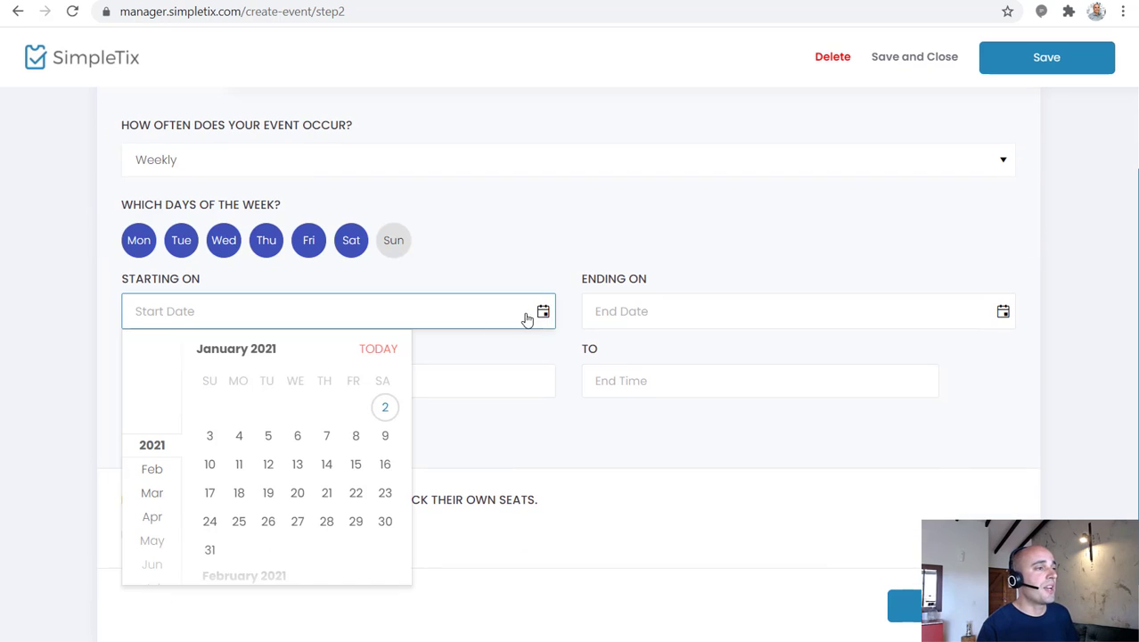
pyautogui.click(355, 465)
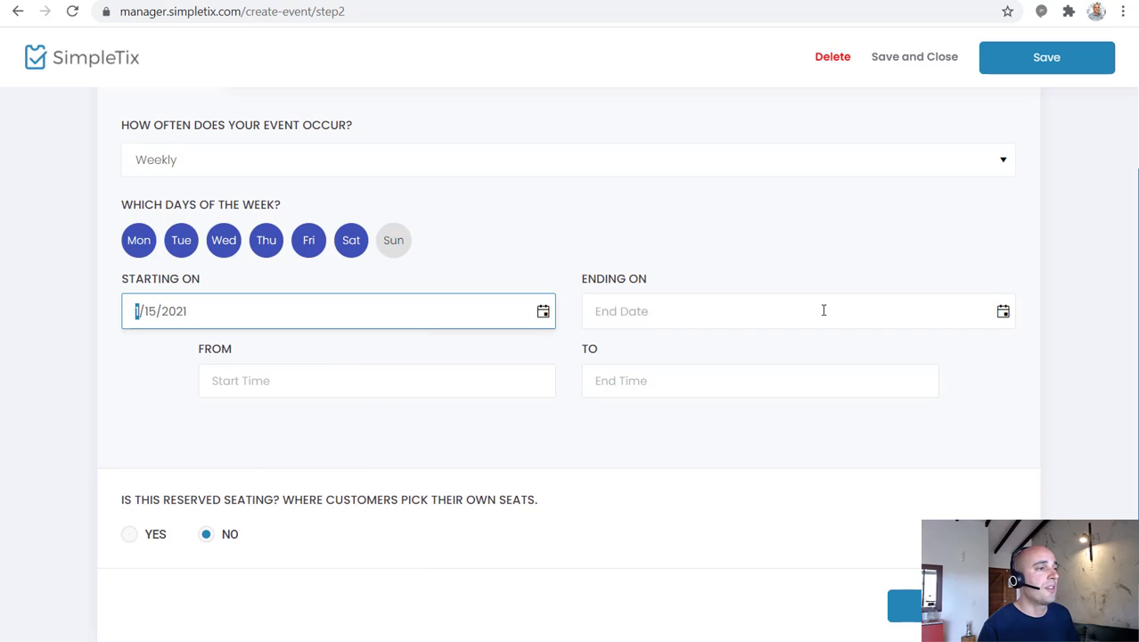
pyautogui.click(1001, 313)
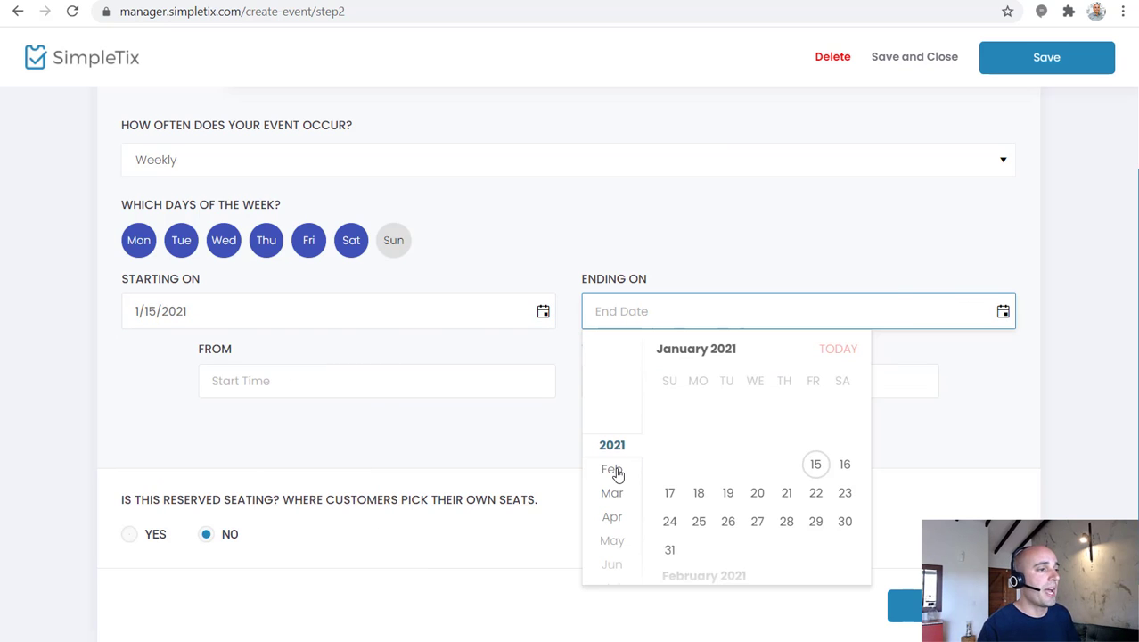
pyautogui.click(612, 470)
pyautogui.click(700, 464)
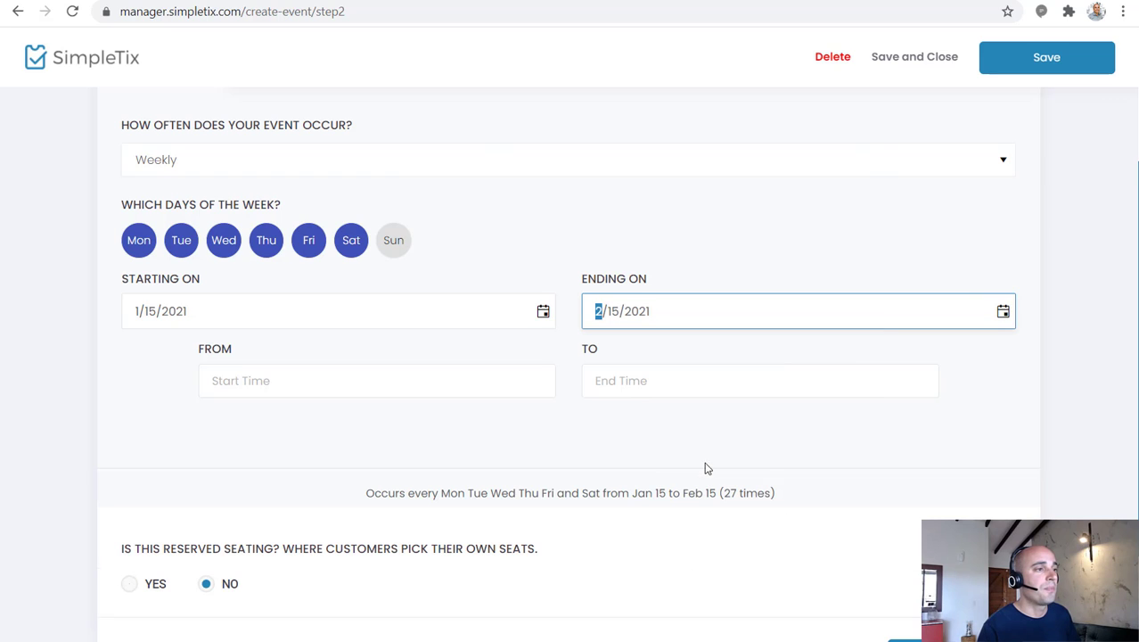
# Set the first time slot to run from 7:00 AM to 7:30 AM.
pyautogui.click(483, 379)
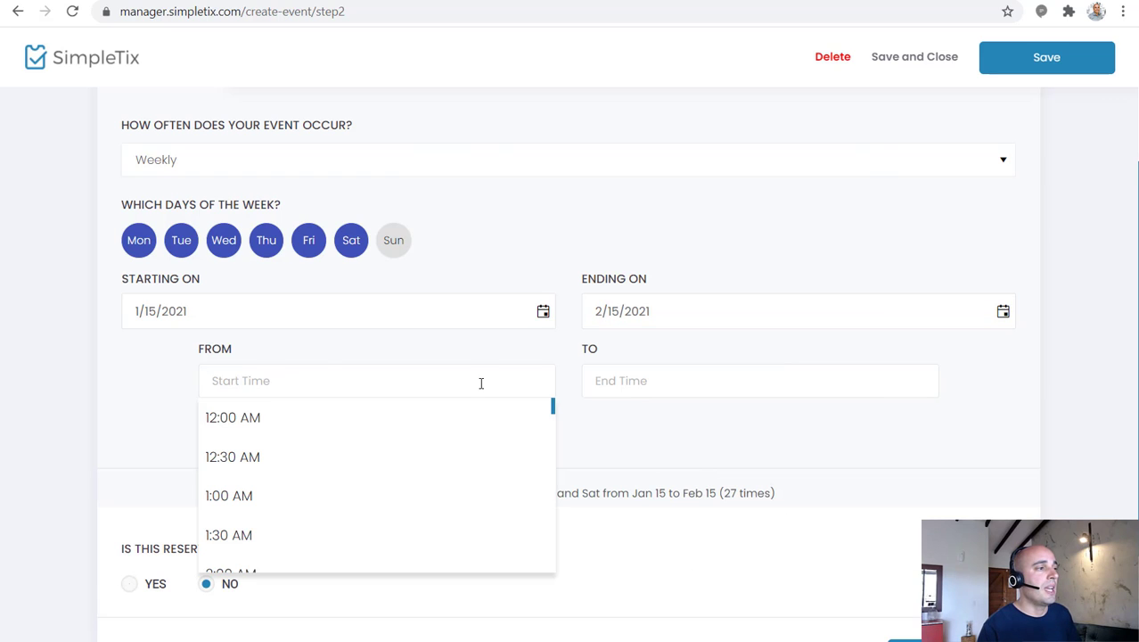
pyautogui.click(127, 406)
pyautogui.click(325, 374)
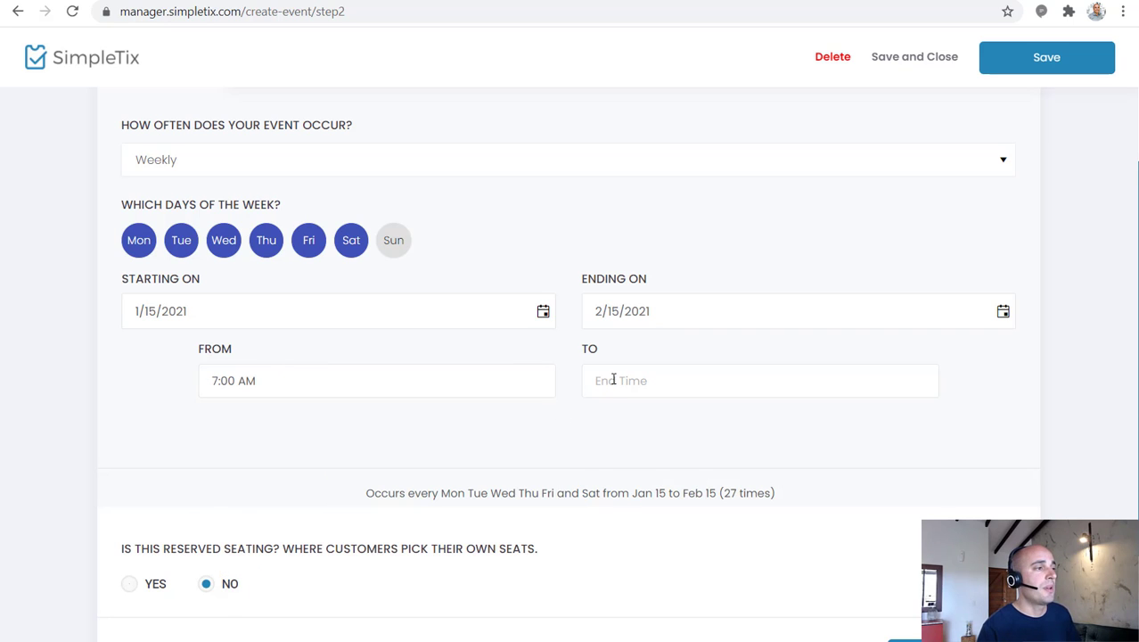
pyautogui.click(613, 379)
pyautogui.click(643, 493)
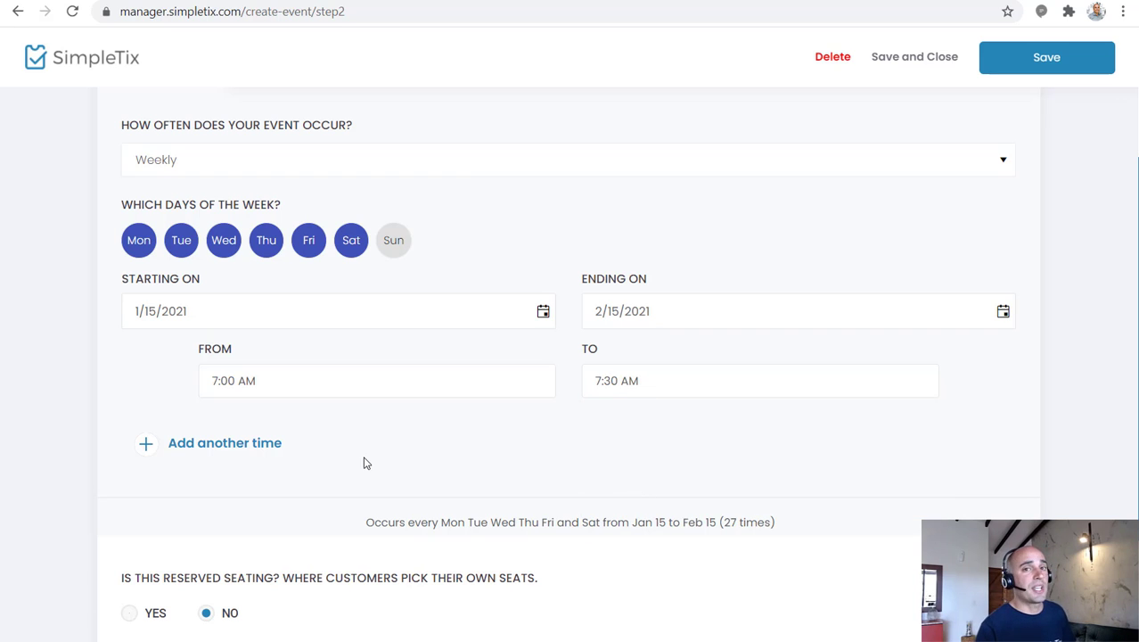
# Add a second time slot to the weekly schedule, running from 7:30 AM to 8:00 AM.
pyautogui.click(263, 445)
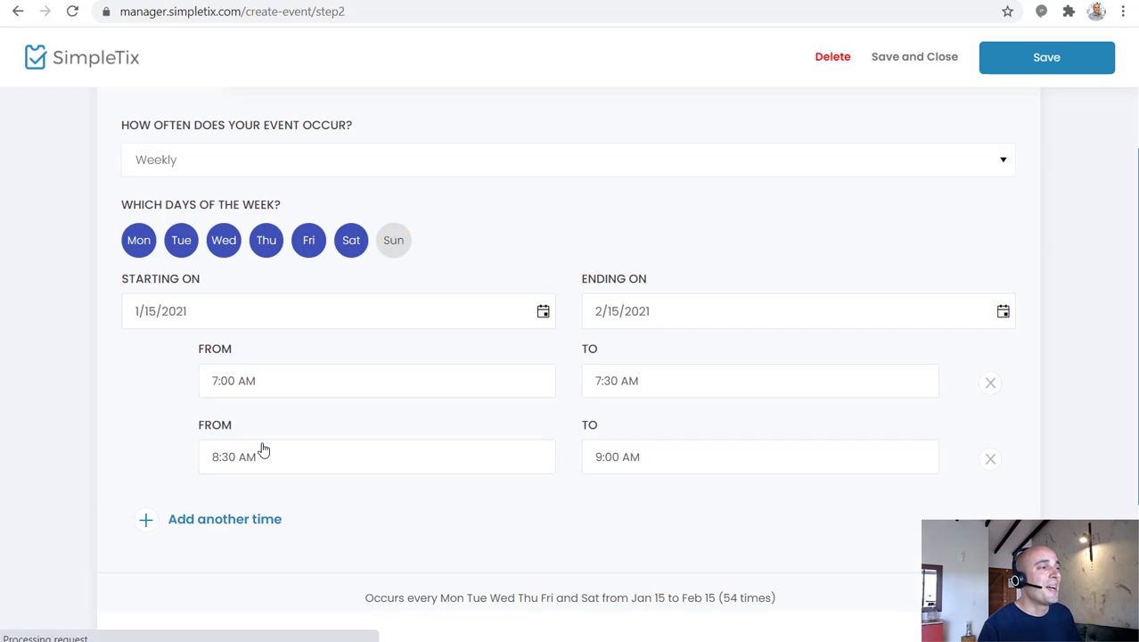
pyautogui.click(261, 455)
pyautogui.click(230, 569)
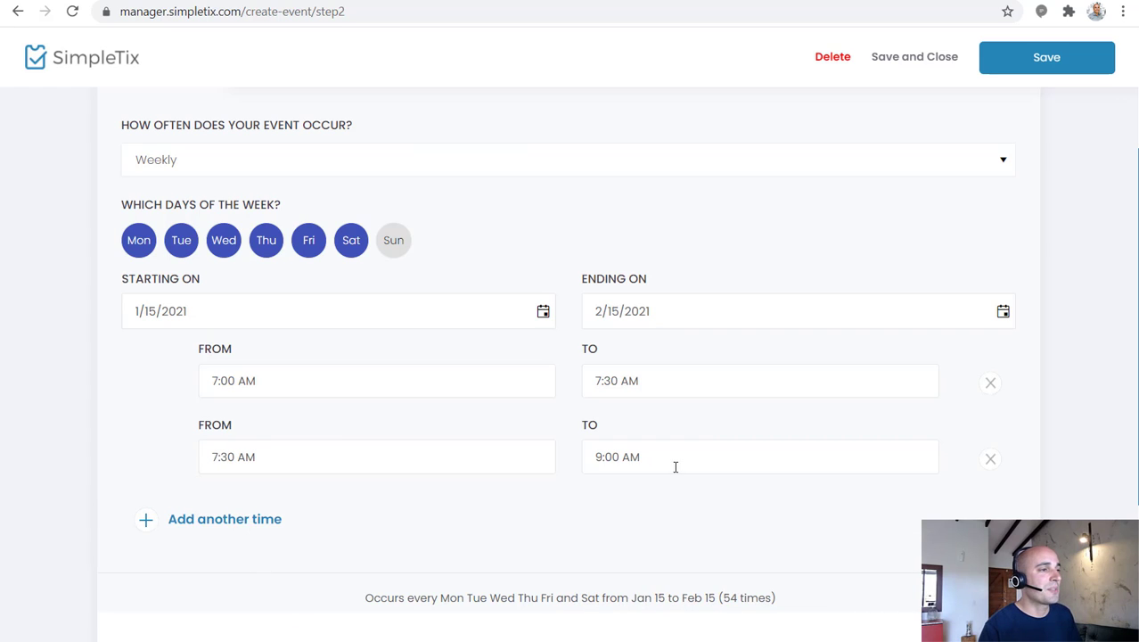
pyautogui.click(674, 460)
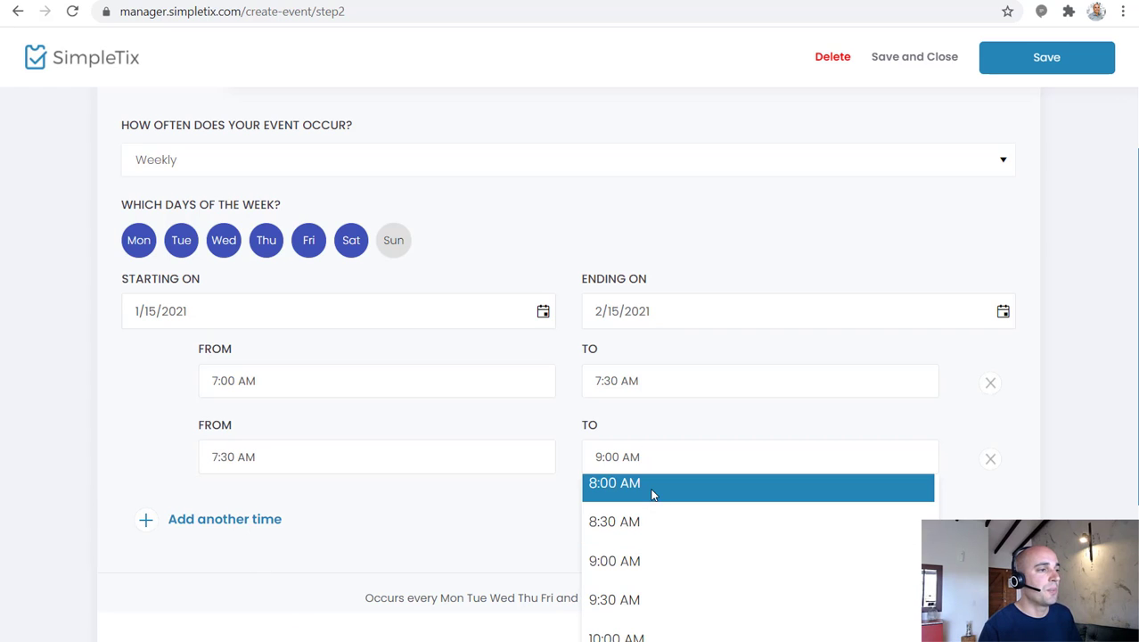
pyautogui.click(653, 488)
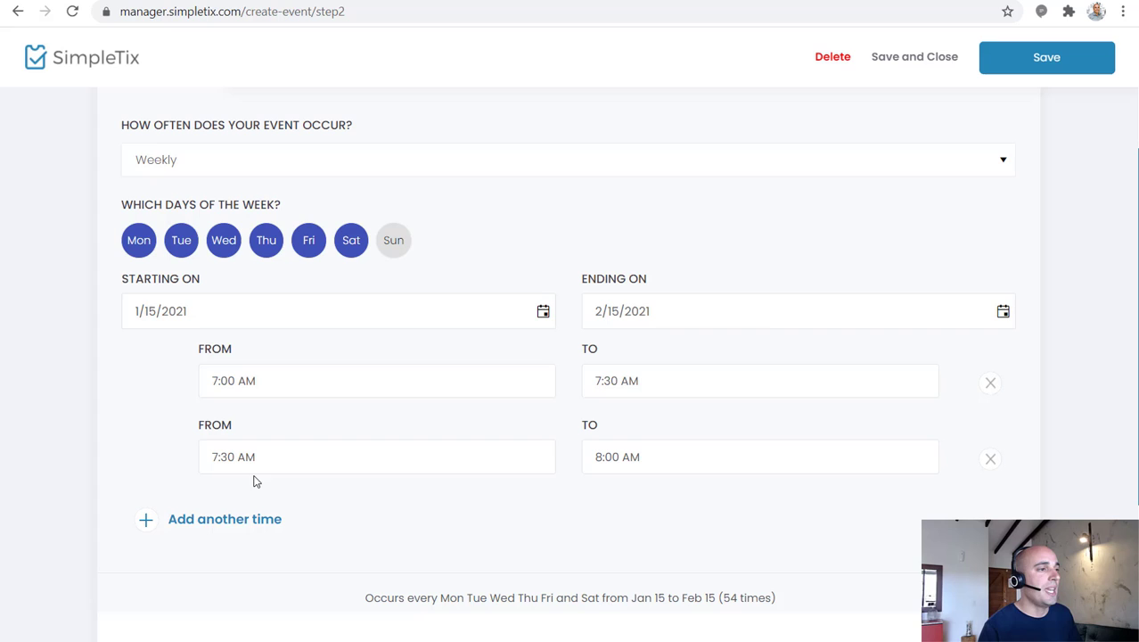
# Add a third time slot to the schedule, running from 8:00 AM to 8:30 AM.
pyautogui.click(244, 522)
pyautogui.click(307, 532)
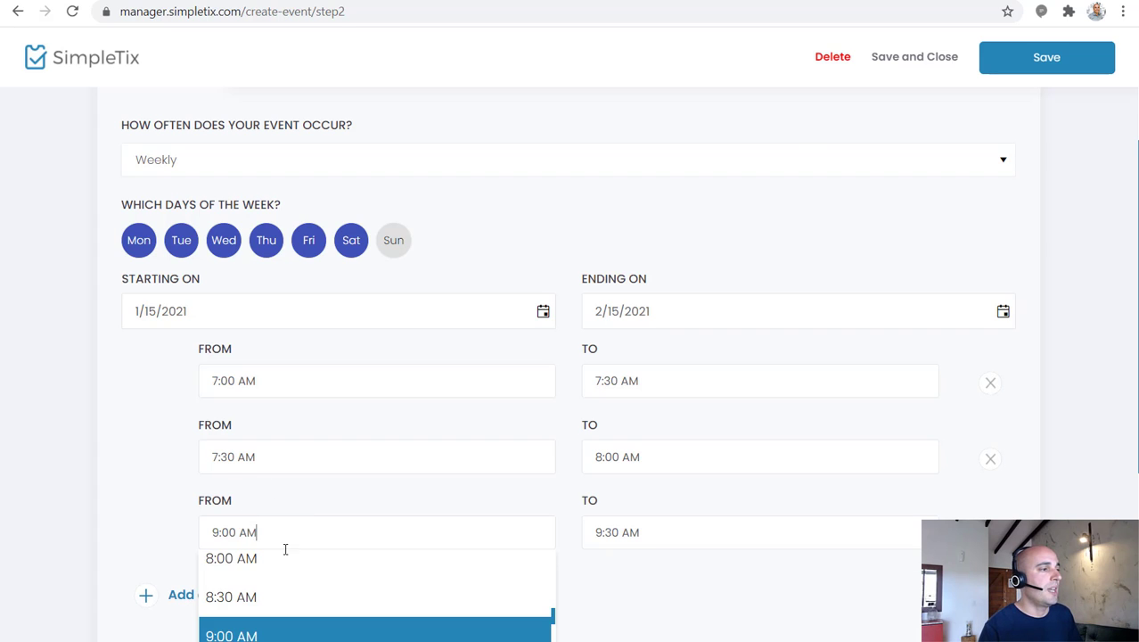
pyautogui.click(308, 562)
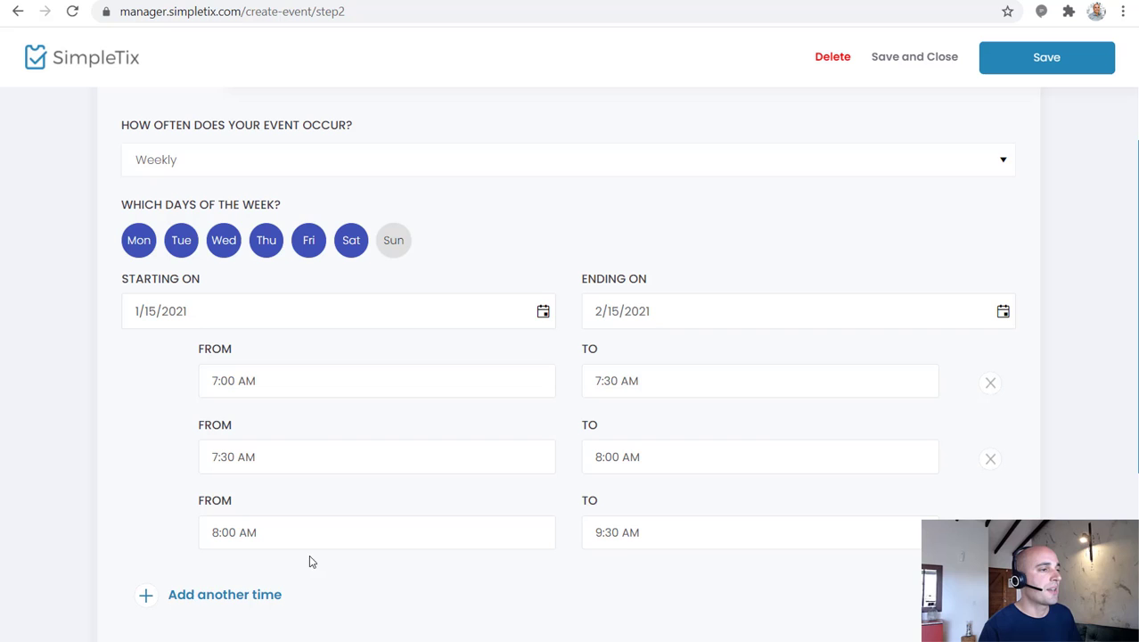
pyautogui.click(629, 533)
pyautogui.click(636, 597)
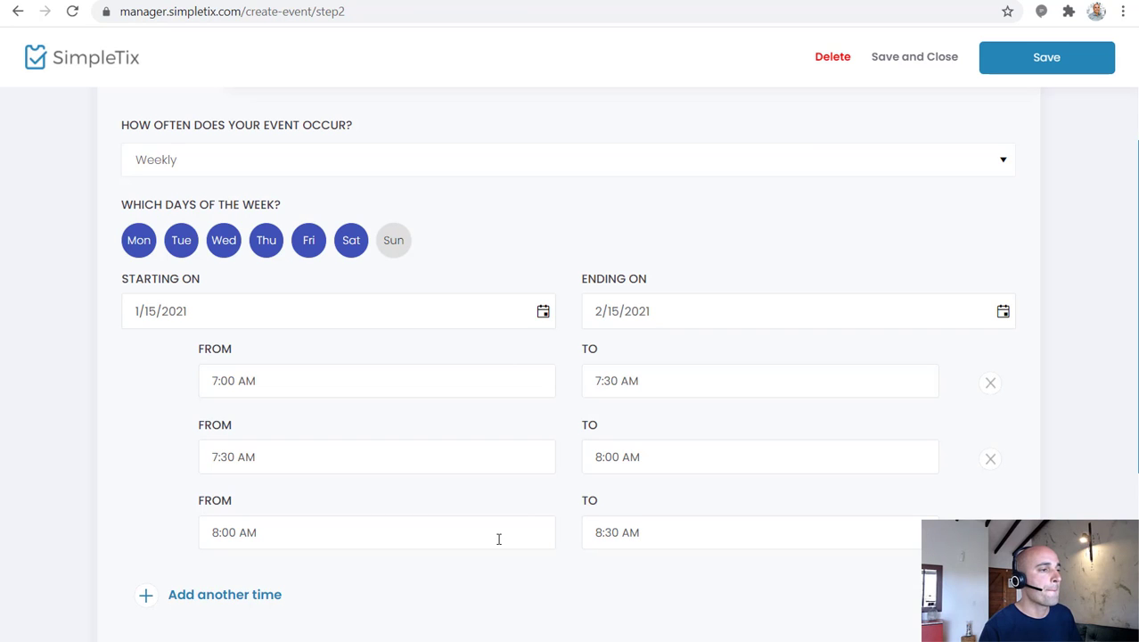
# Add a fourth time slot to the schedule, running from 9:00 AM to 9:30 AM.
pyautogui.scroll(-2, 463, 538)
pyautogui.click(249, 424)
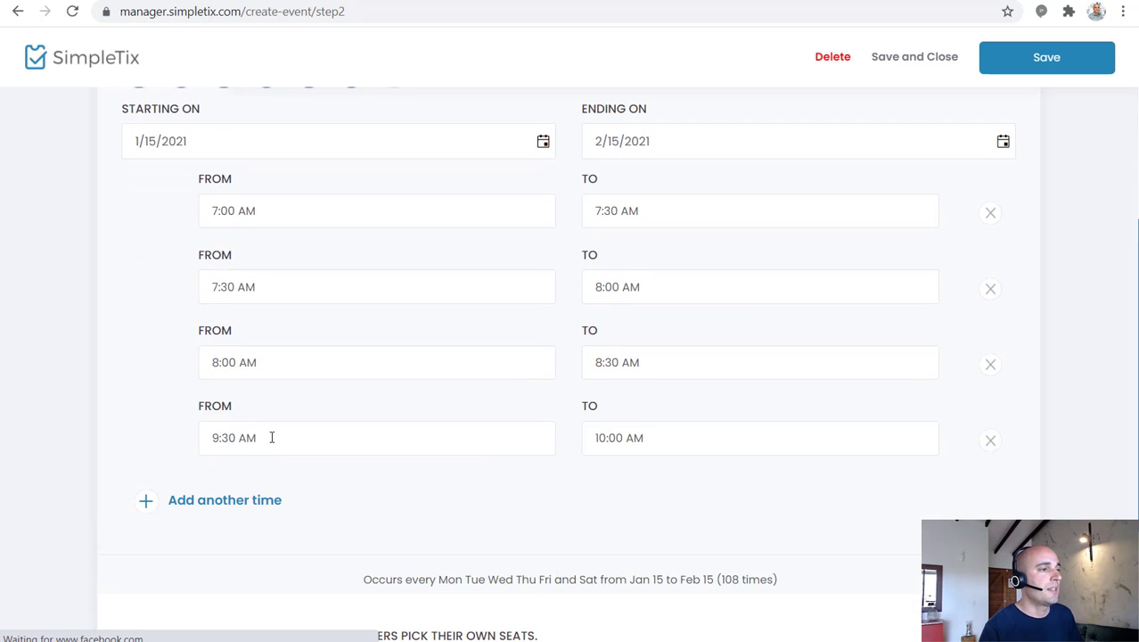
pyautogui.click(272, 437)
pyautogui.click(254, 541)
pyautogui.click(641, 440)
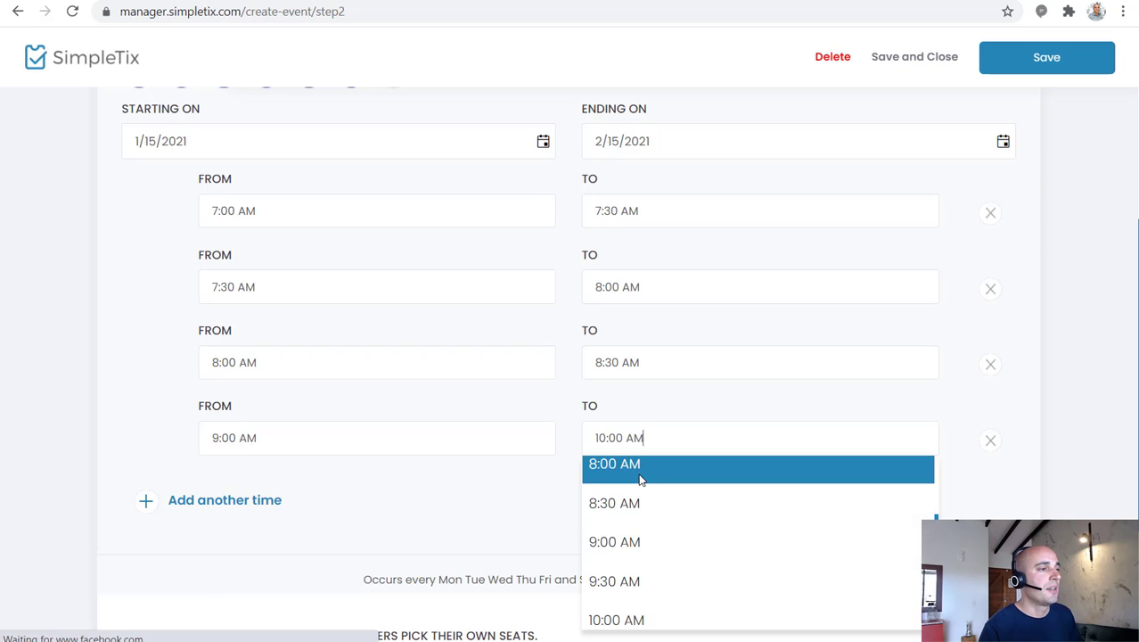
pyautogui.click(636, 581)
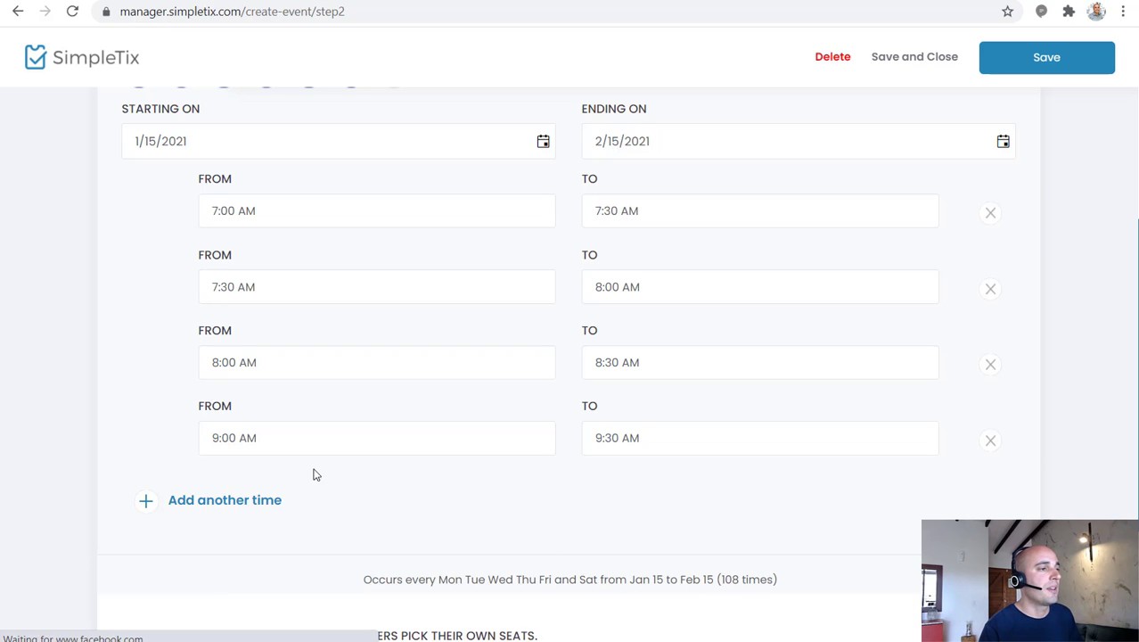
# Add a fifth time slot to the schedule, running from 9:30 AM to 10:00 AM.
pyautogui.click(253, 505)
pyautogui.click(256, 516)
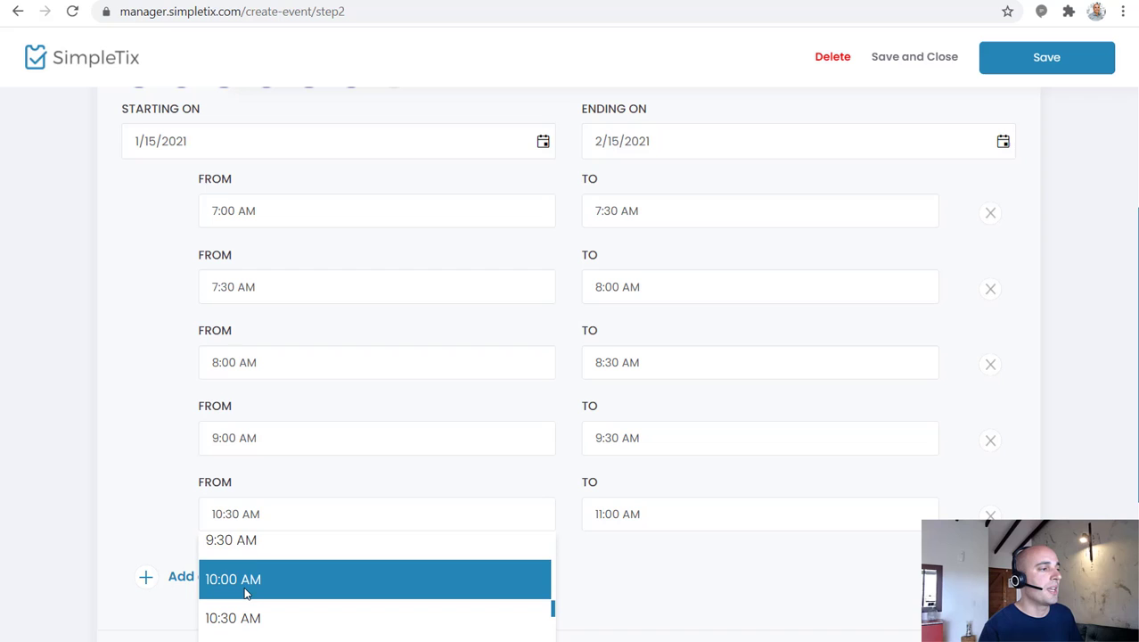
pyautogui.click(250, 540)
pyautogui.click(681, 527)
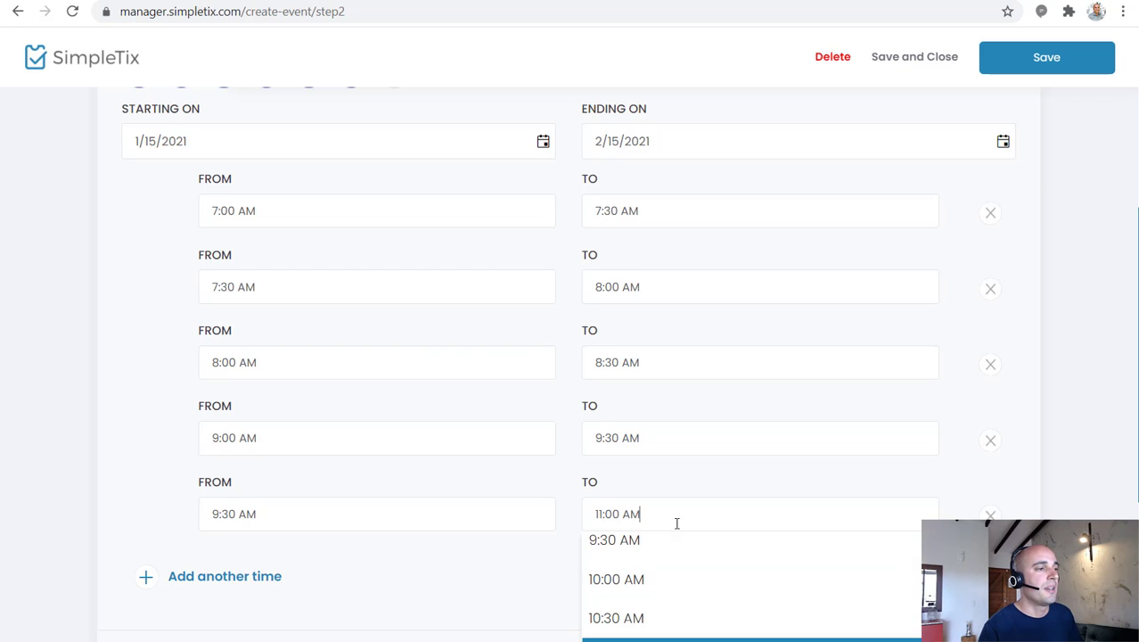
pyautogui.click(653, 580)
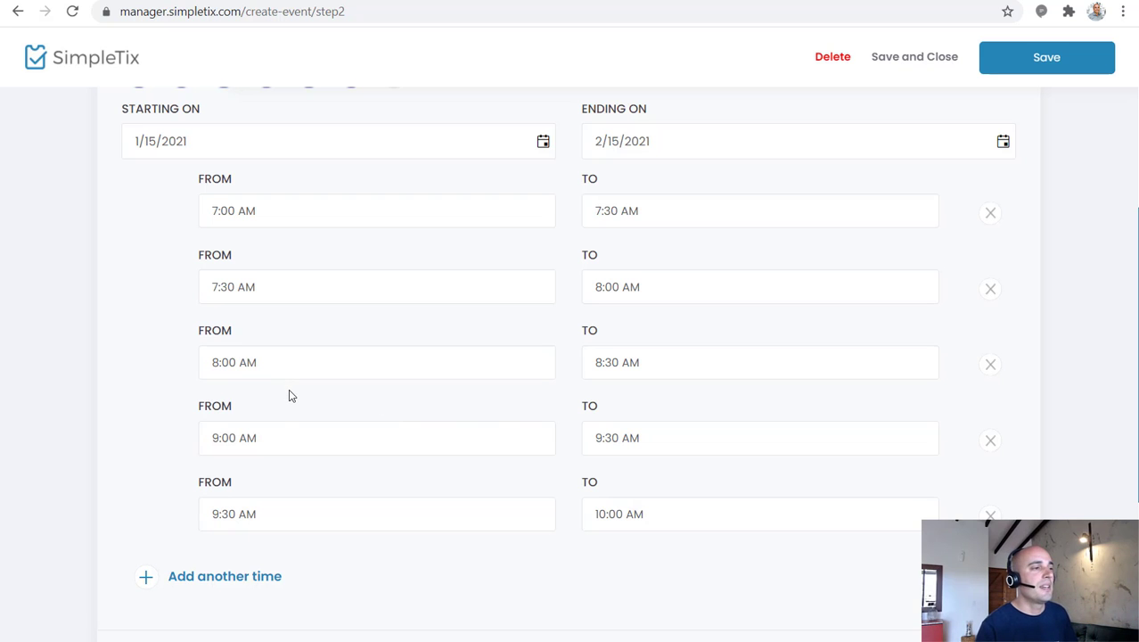
# Save the weekly schedule without reserved seating and continue to the ticket setup step.
pyautogui.scroll(-1, 289, 396)
pyautogui.scroll(-1, 289, 395)
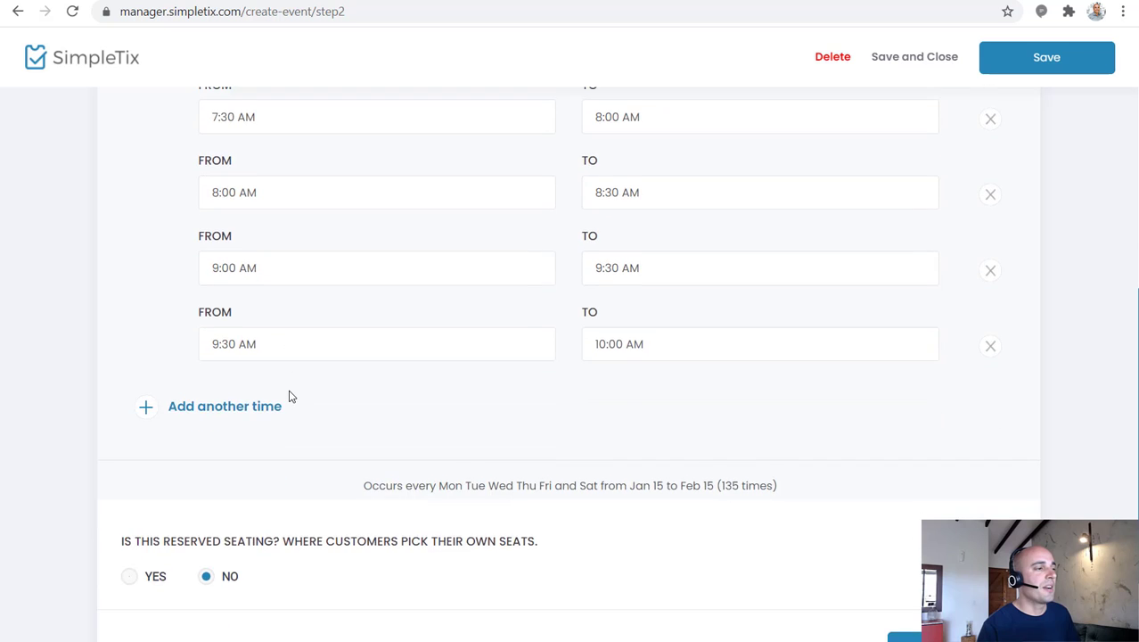
pyautogui.scroll(3, 369, 338)
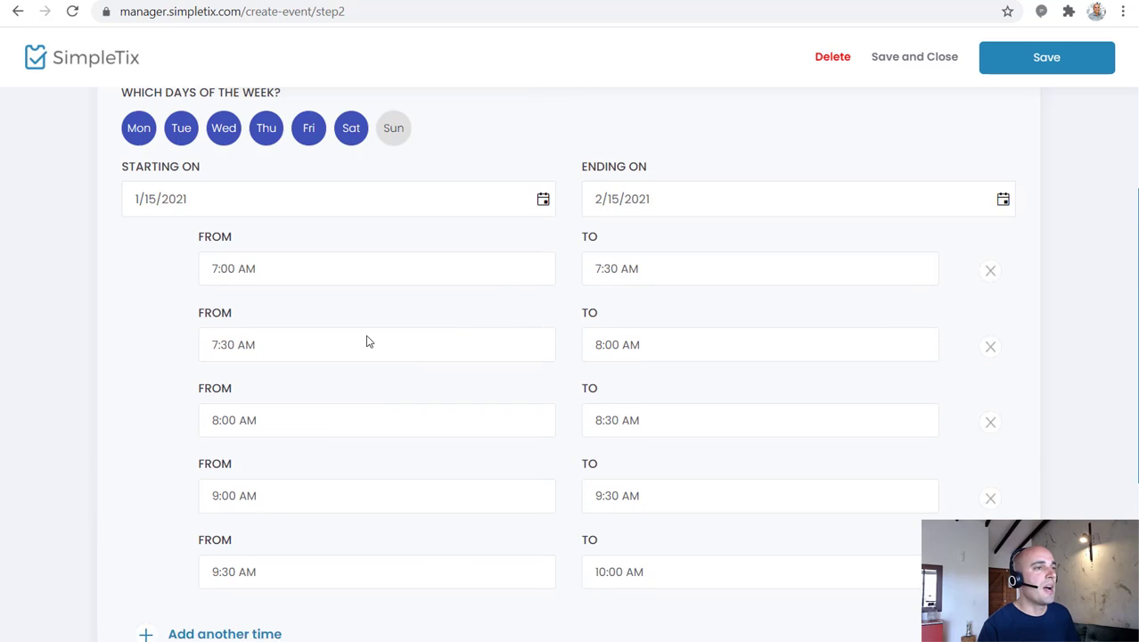
pyautogui.click(1007, 68)
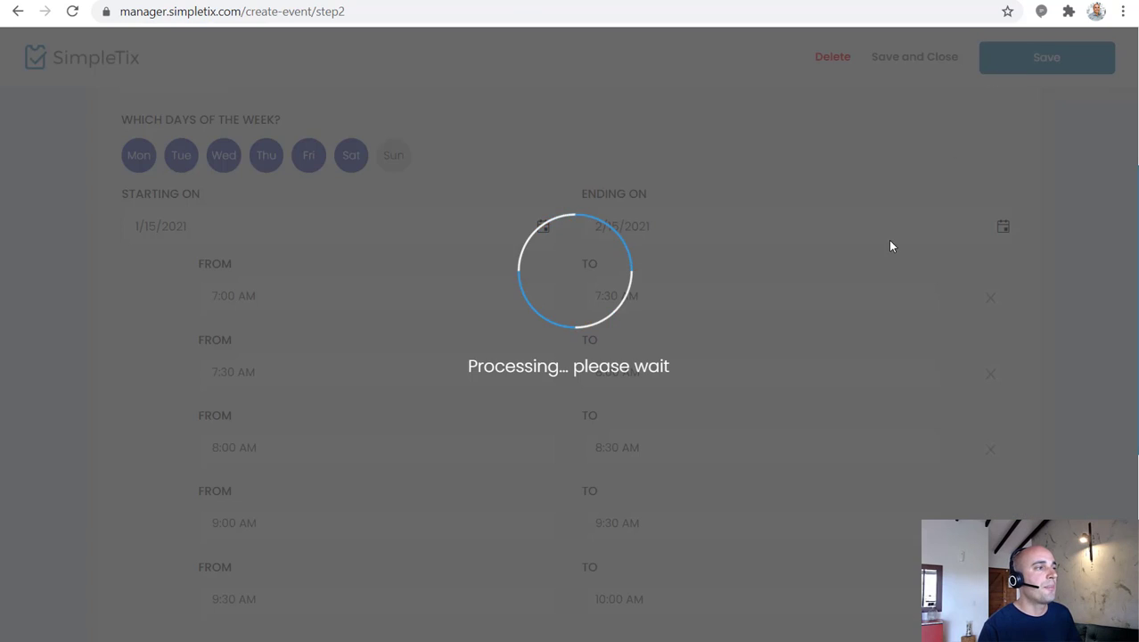
pyautogui.scroll(-5, 862, 347)
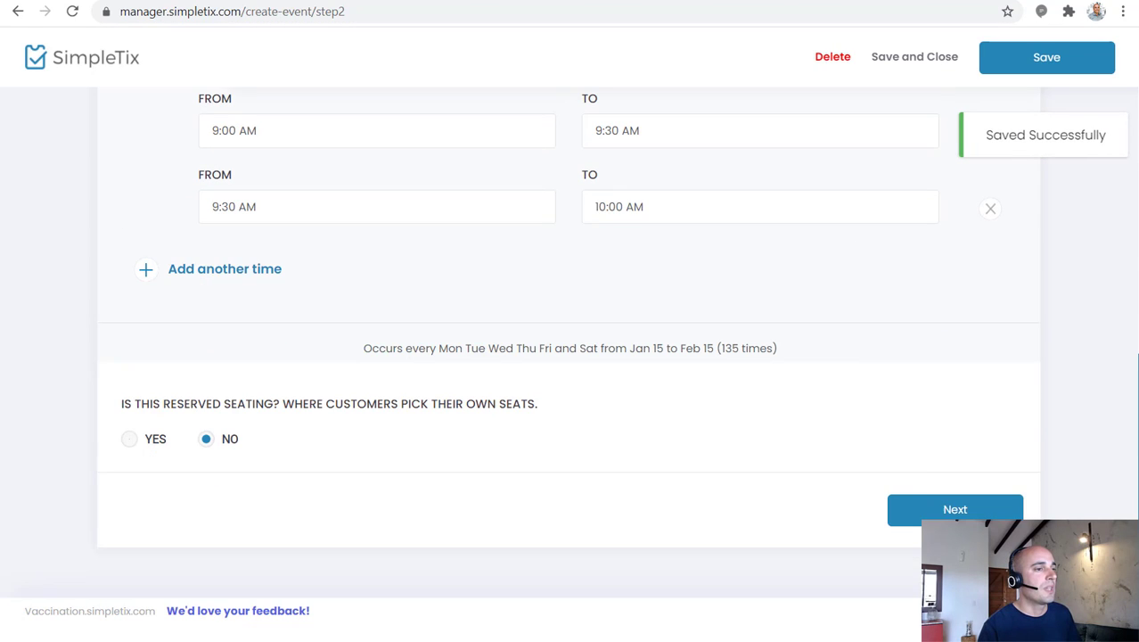
pyautogui.click(924, 511)
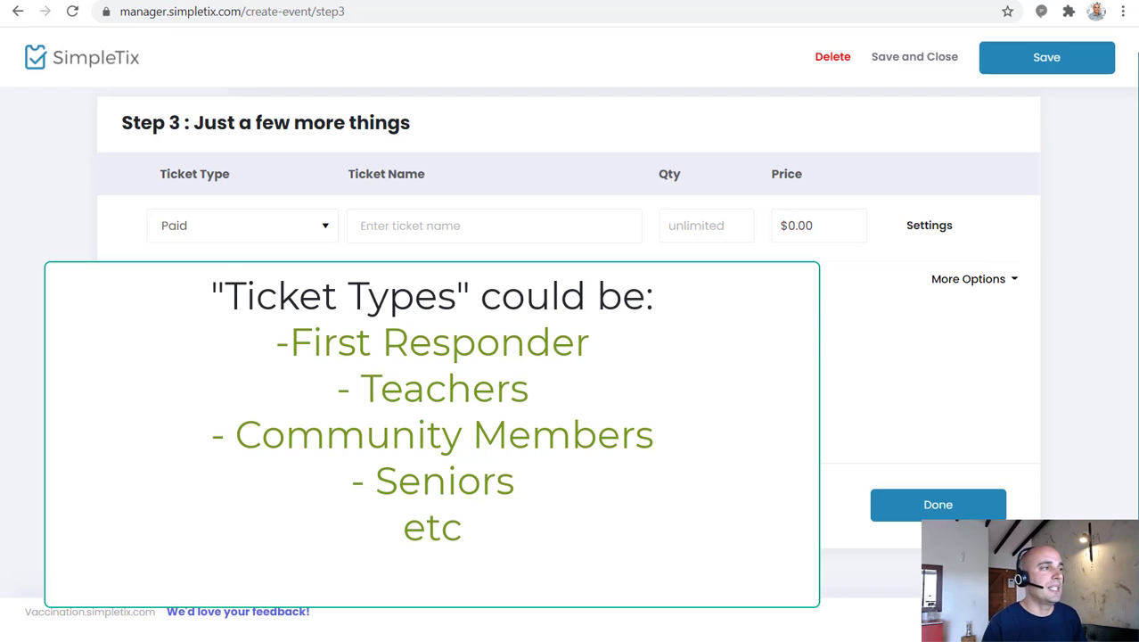
# Name the first ticket County Residents and set the total capacity per event time to 25.
pyautogui.click(500, 220)
pyautogui.write('County Residents')
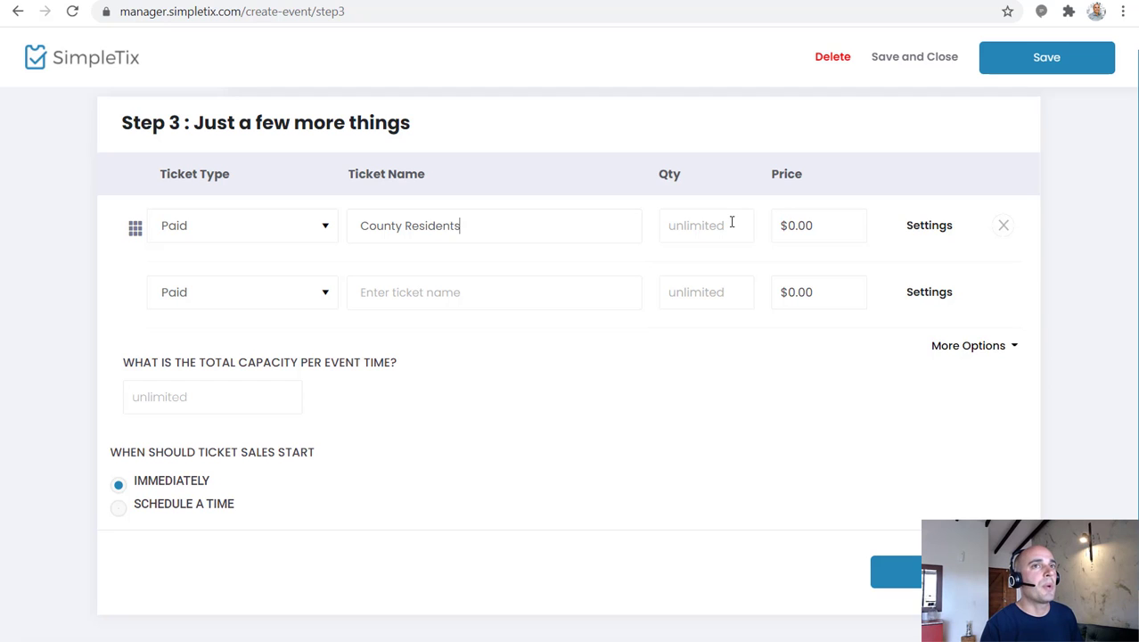
pyautogui.click(221, 396)
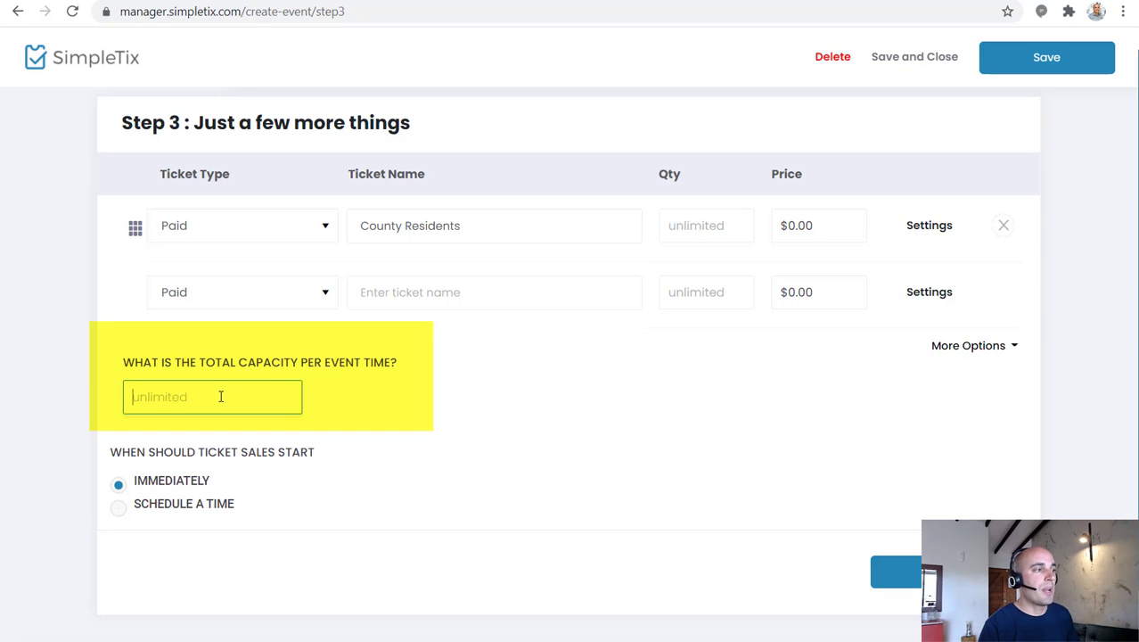
pyautogui.write('25')
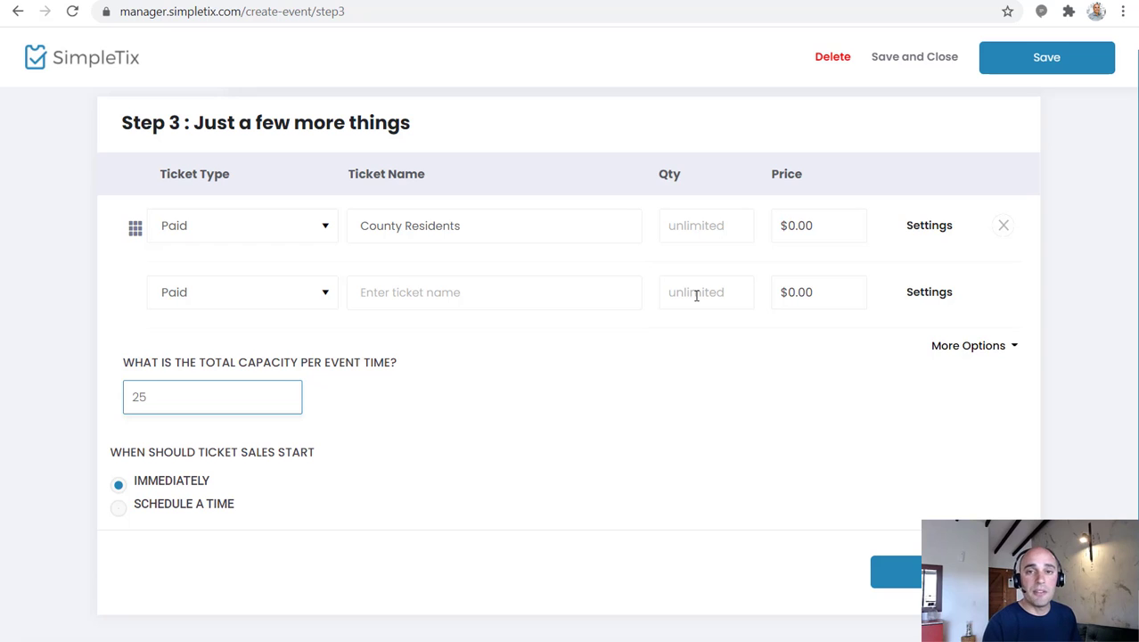
# Try out a price for the County Residents ticket and reset it to 0.
pyautogui.click(816, 225)
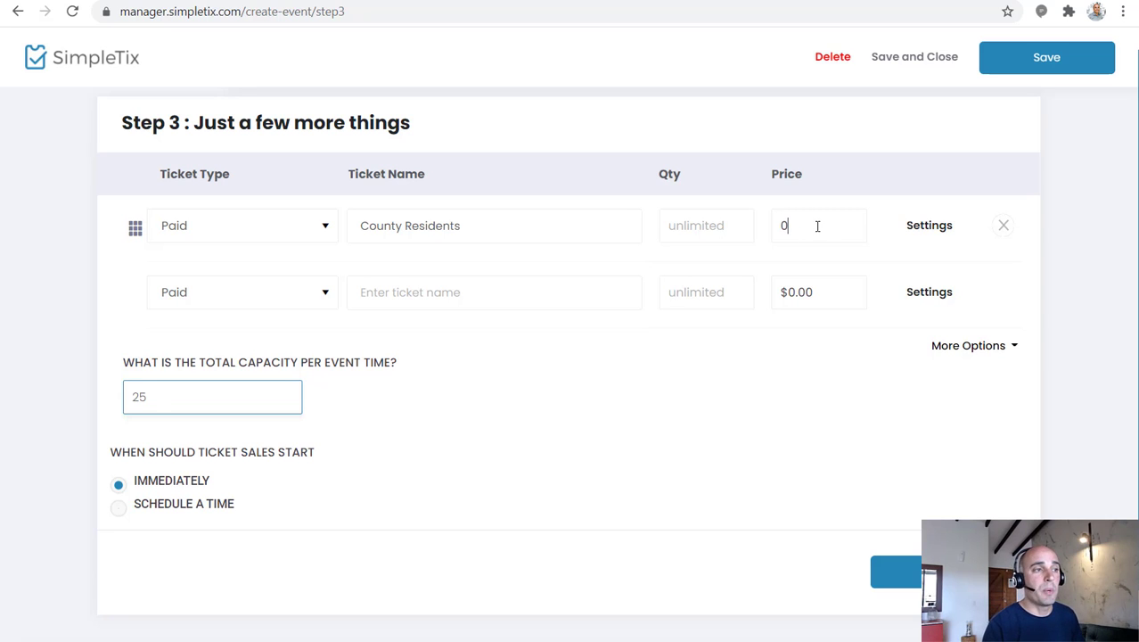
pyautogui.write('50')
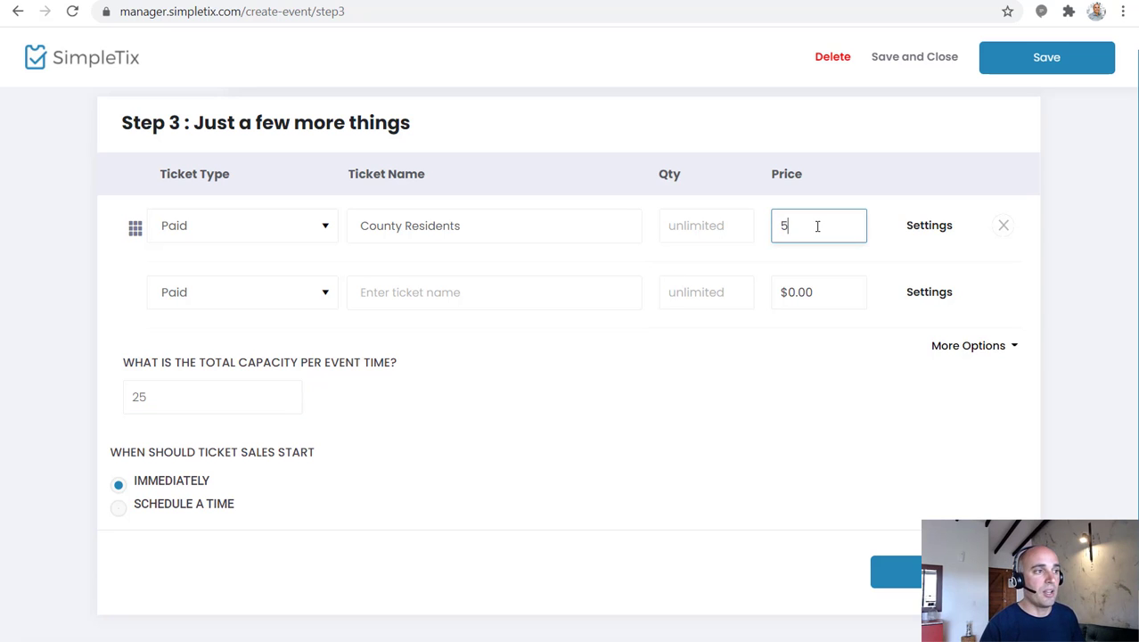
pyautogui.press('BackSpace')
pyautogui.press('BackSpace')
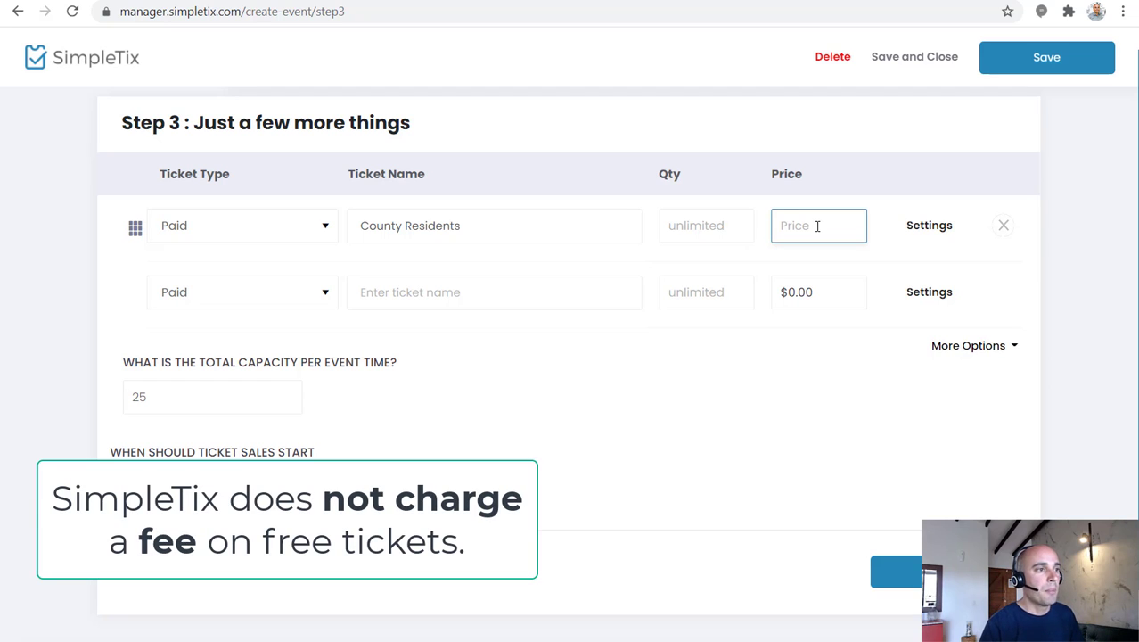
pyautogui.write('0')
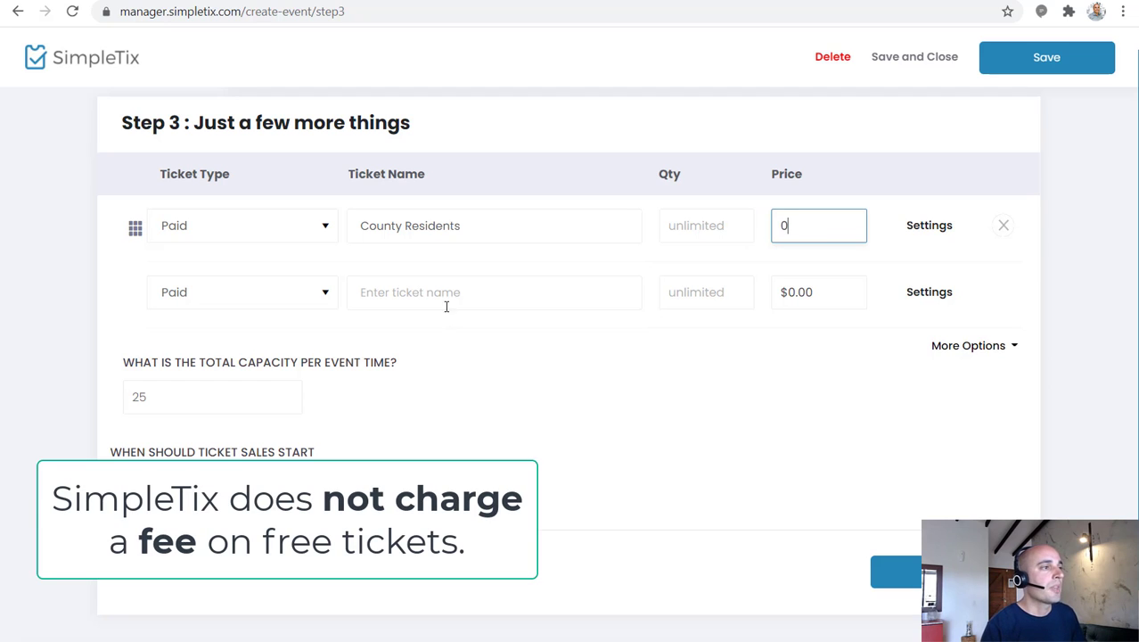
# Add a second ticket named Non-County Residents, reusing the first ticket's name with the prefix Non-.
pyautogui.click(453, 295)
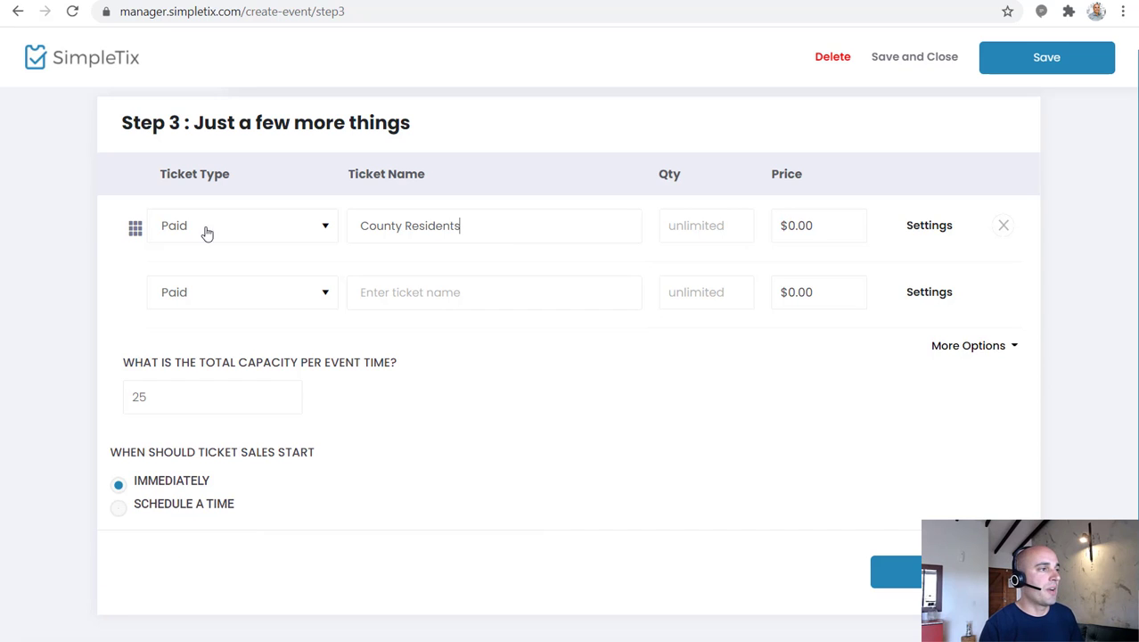
pyautogui.hotkey('ctrl', 'a')
pyautogui.hotkey('ctrl', 'c')
pyautogui.click(364, 292)
pyautogui.hotkey('ctrl', 'v')
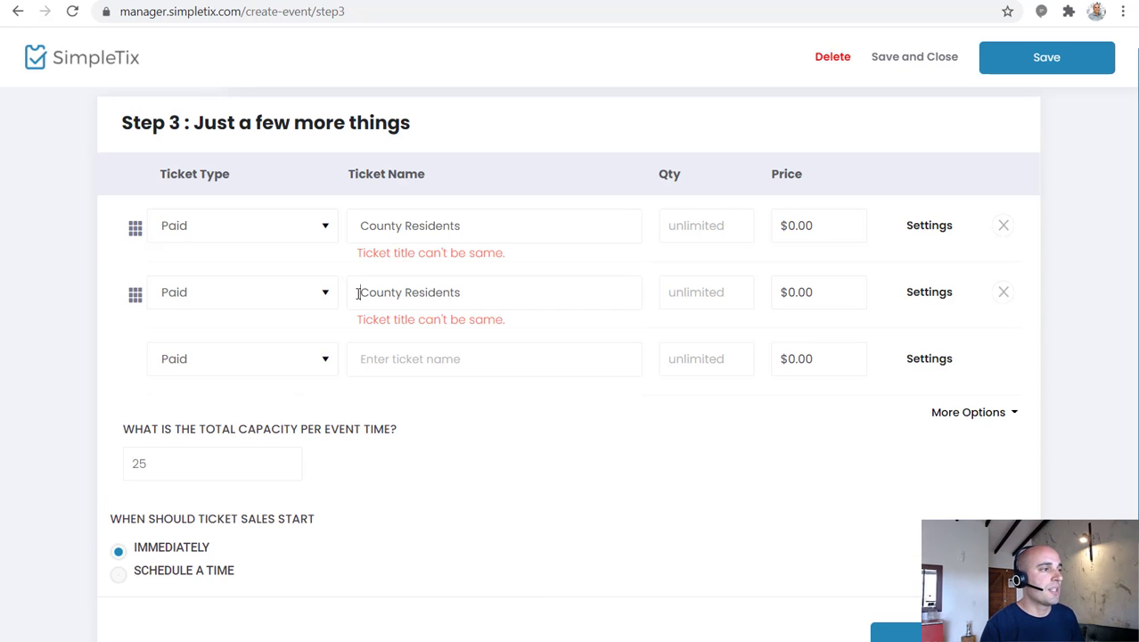
pyautogui.click(358, 292)
pyautogui.write('Non-')
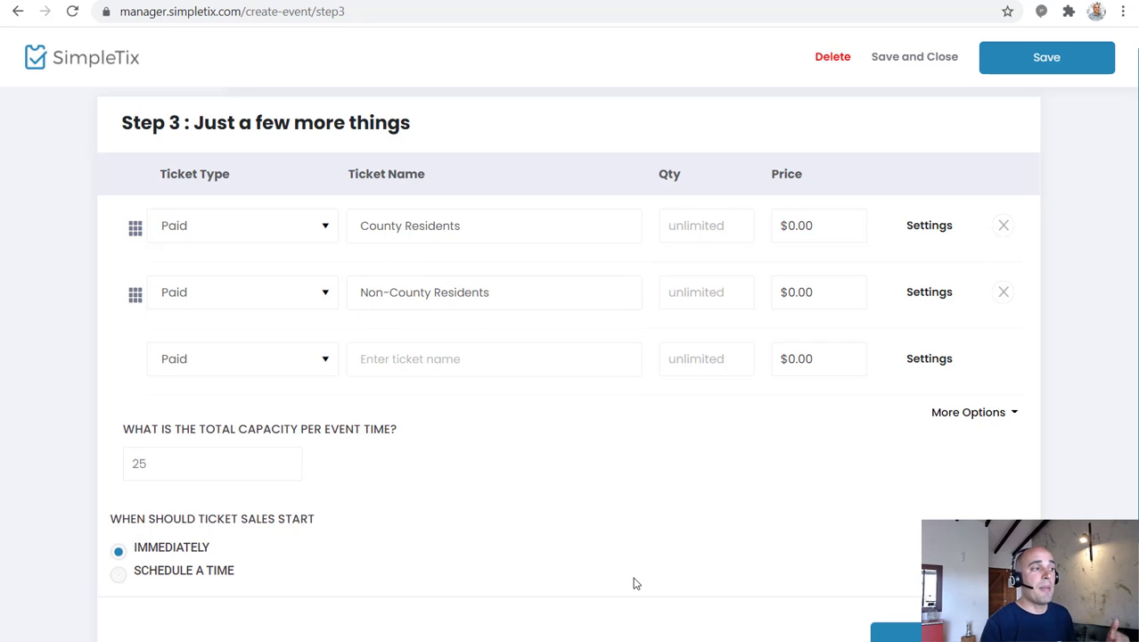
# Limit the Non-County Residents ticket quantity to 10 and complete the event setup.
pyautogui.click(698, 291)
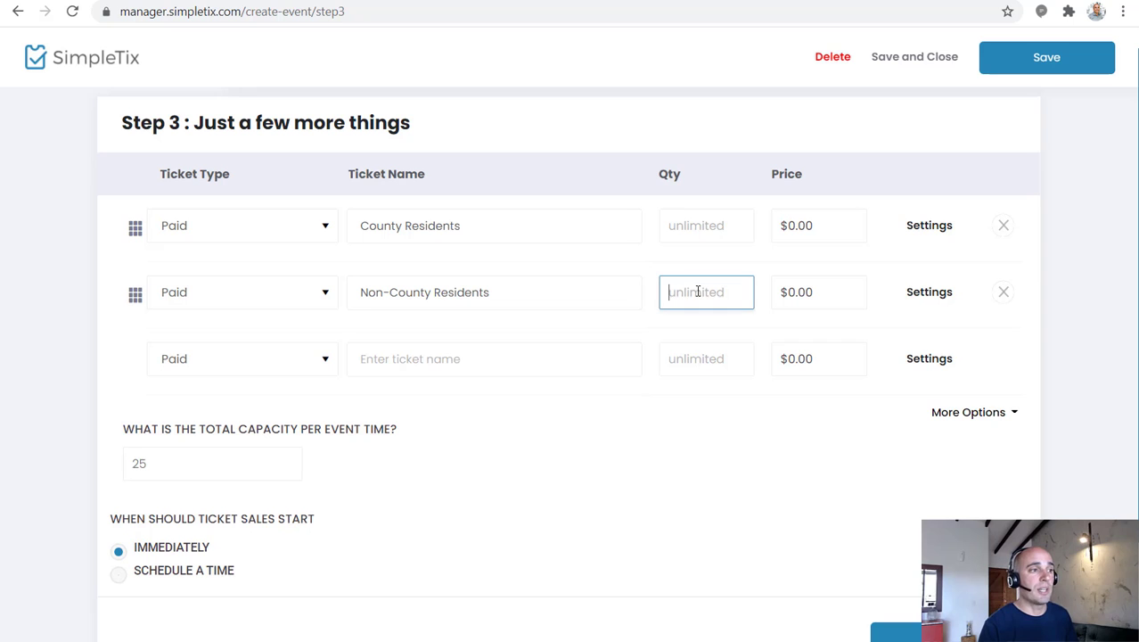
pyautogui.write('10')
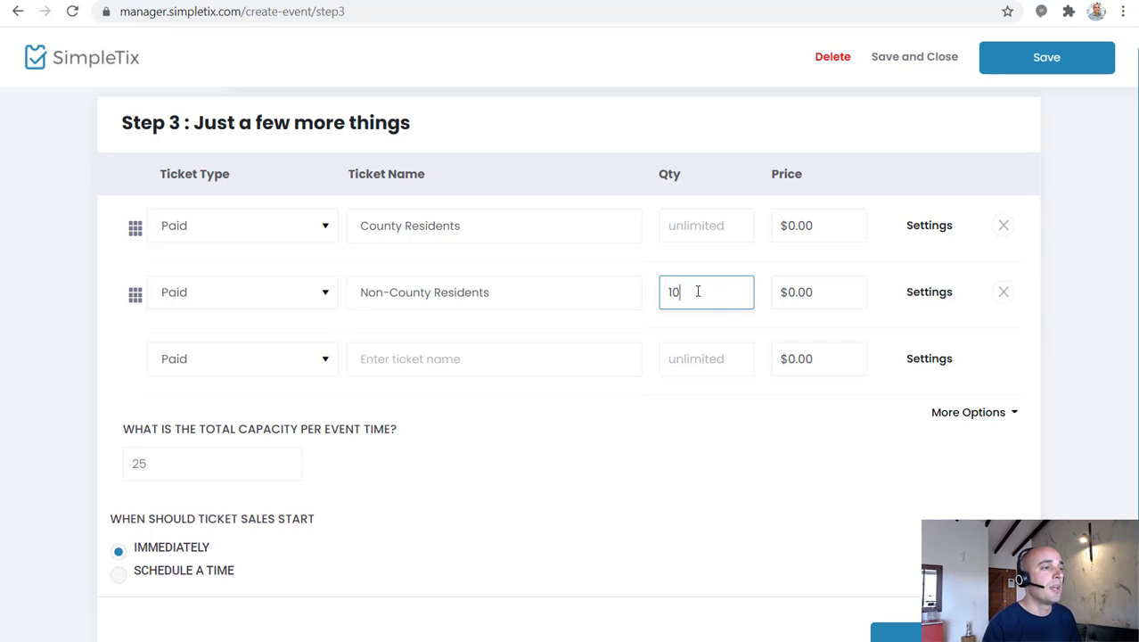
pyautogui.click(593, 579)
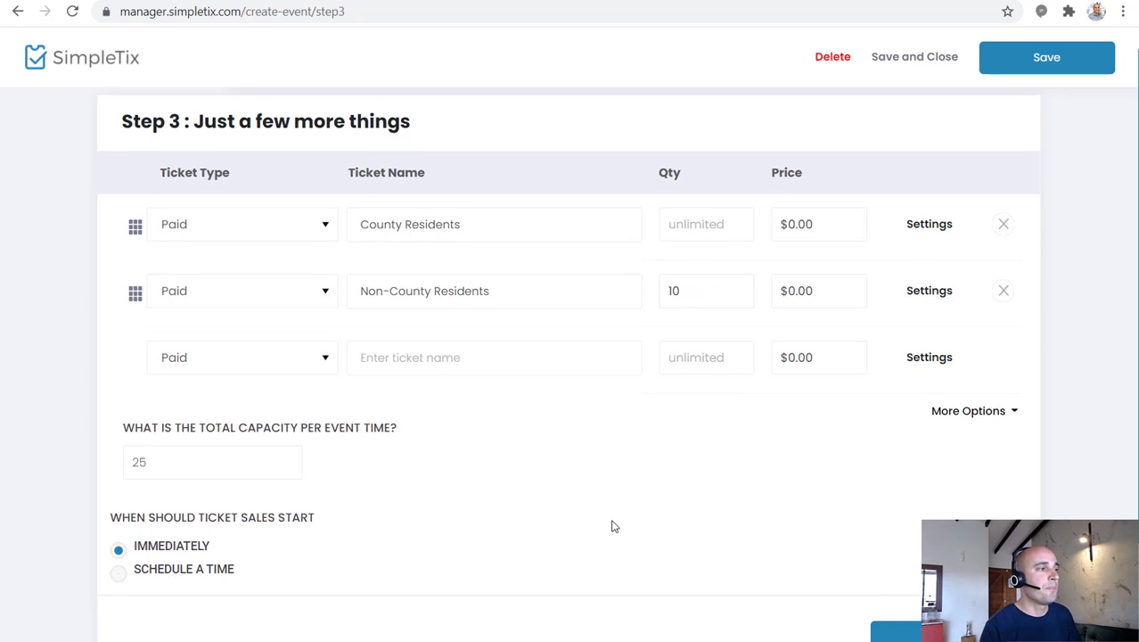
pyautogui.scroll(-1, 613, 525)
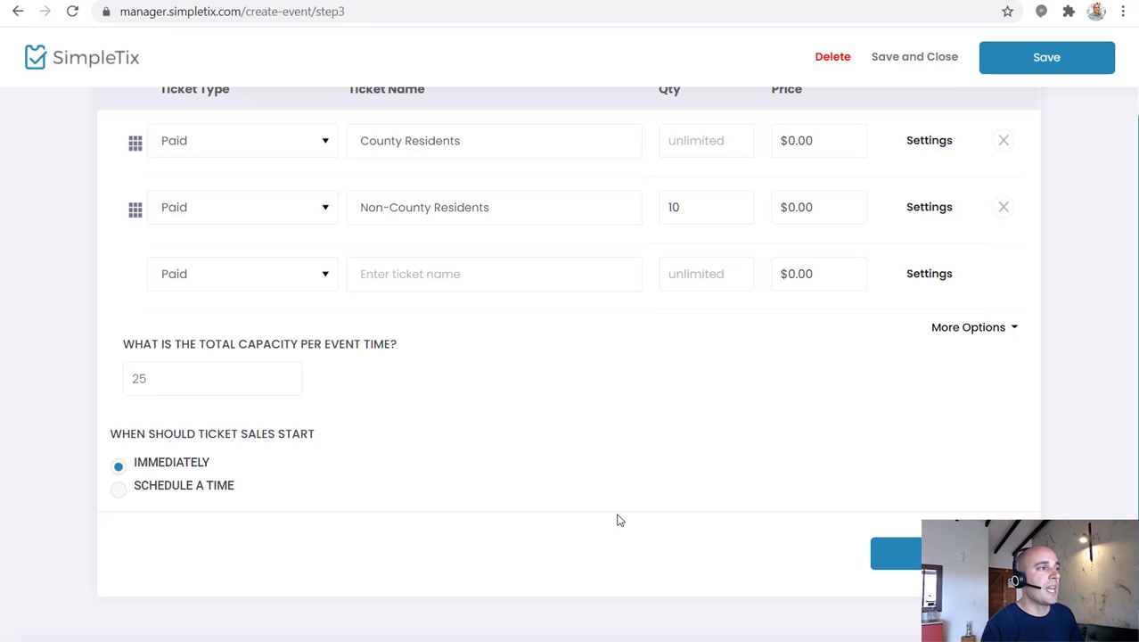
pyautogui.click(899, 553)
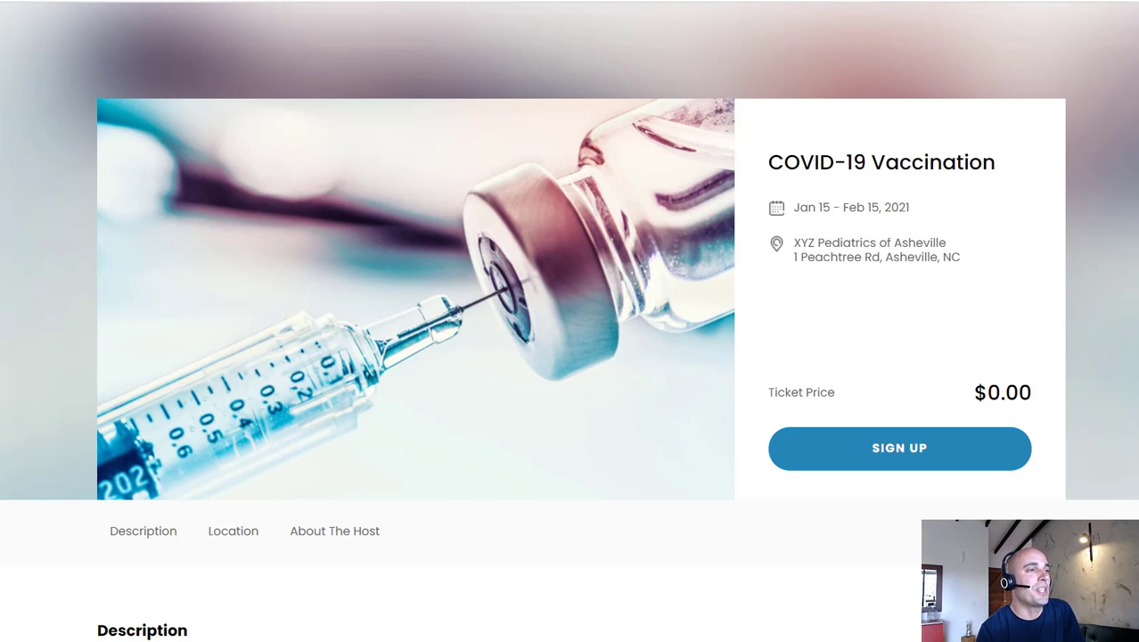
# Open the public sign-up for the COVID-19 Vaccination event and filter its appointment times to January 21, 2021.
pyautogui.scroll(-2, 712, 347)
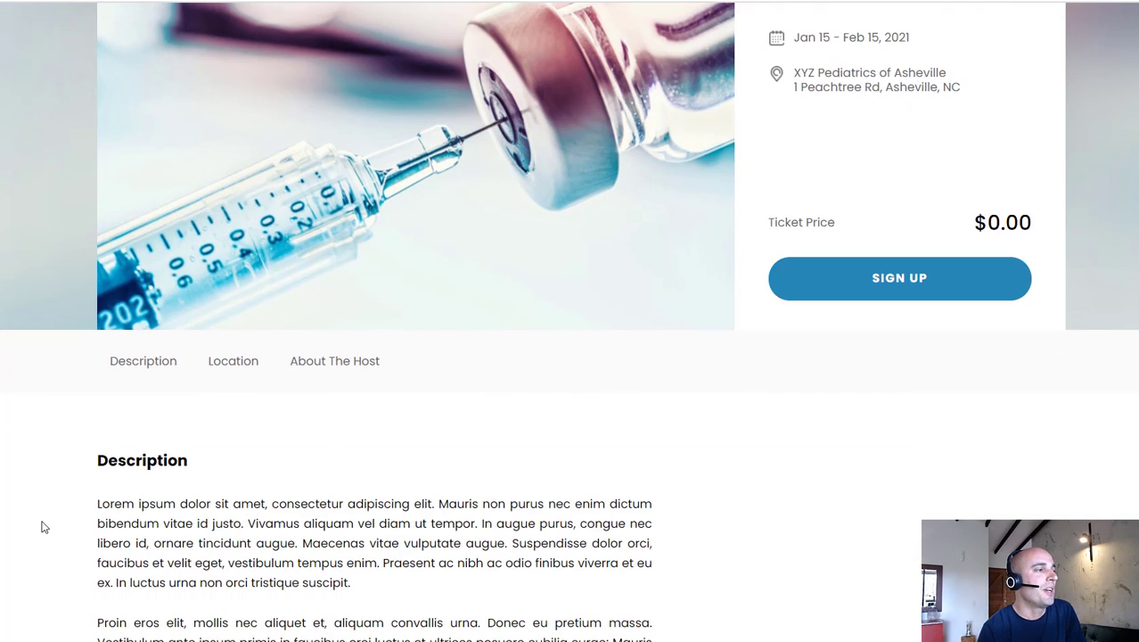
pyautogui.scroll(1, 623, 404)
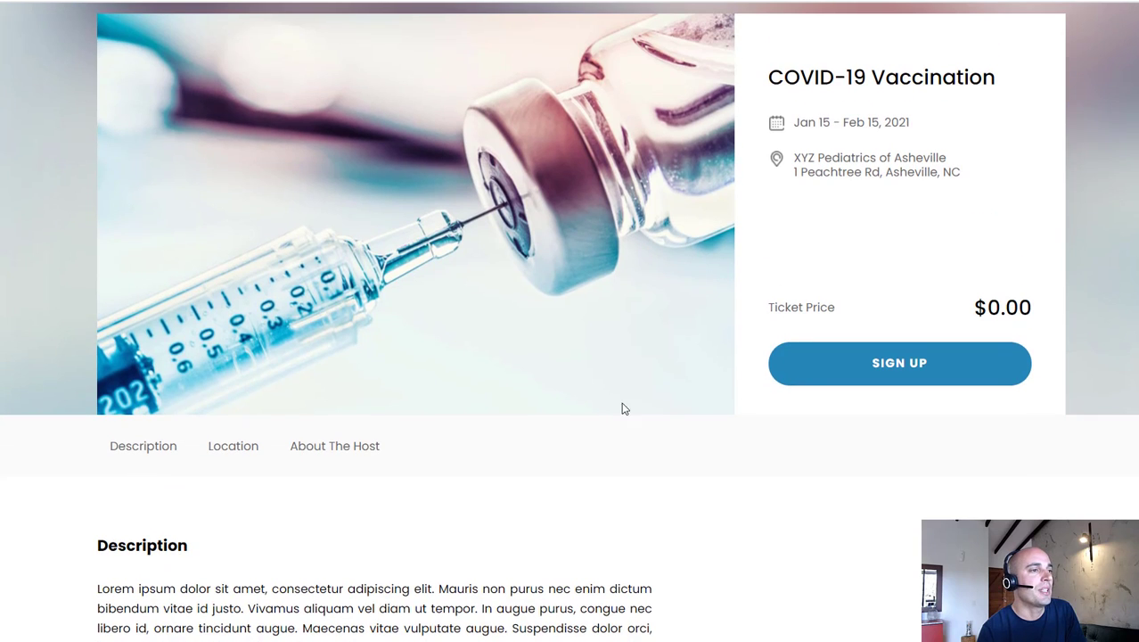
pyautogui.click(859, 365)
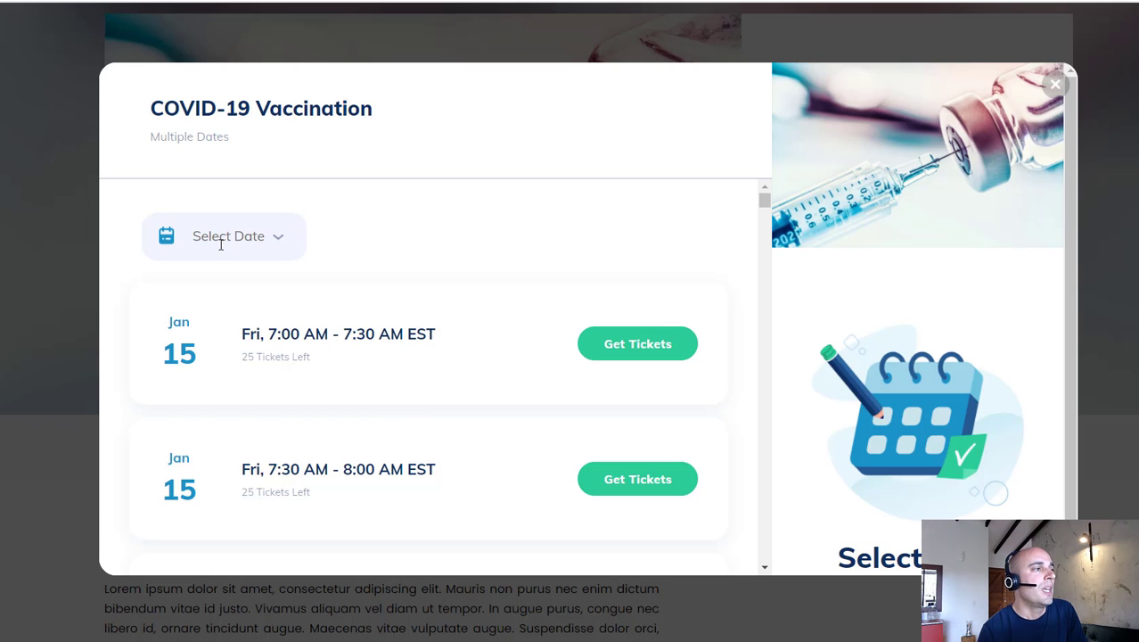
pyautogui.click(220, 244)
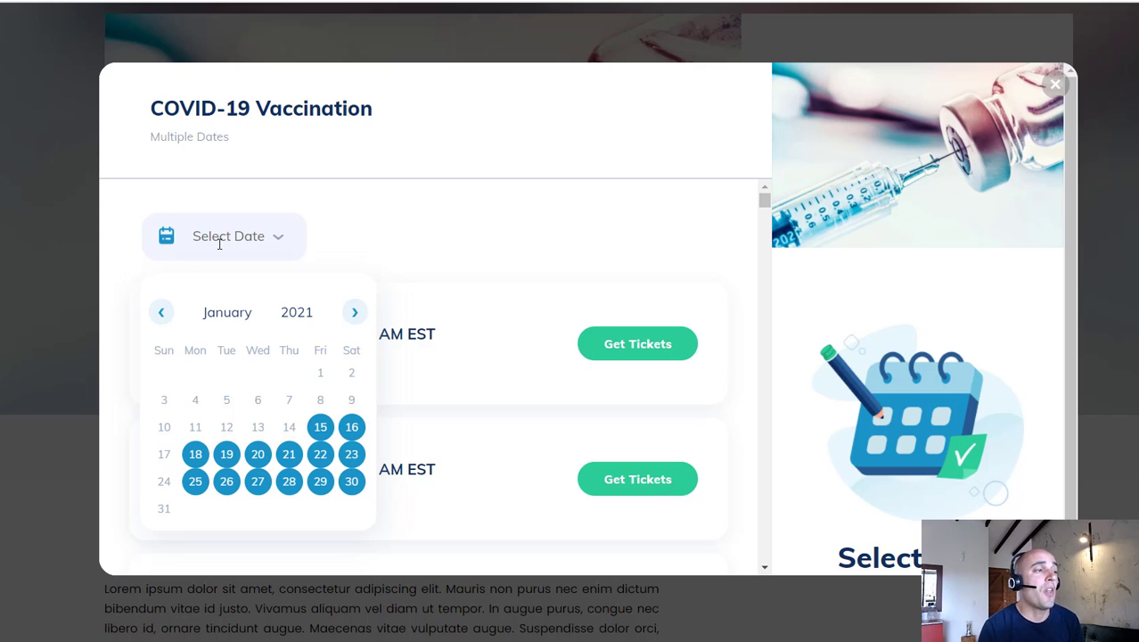
pyautogui.click(229, 458)
pyautogui.click(285, 457)
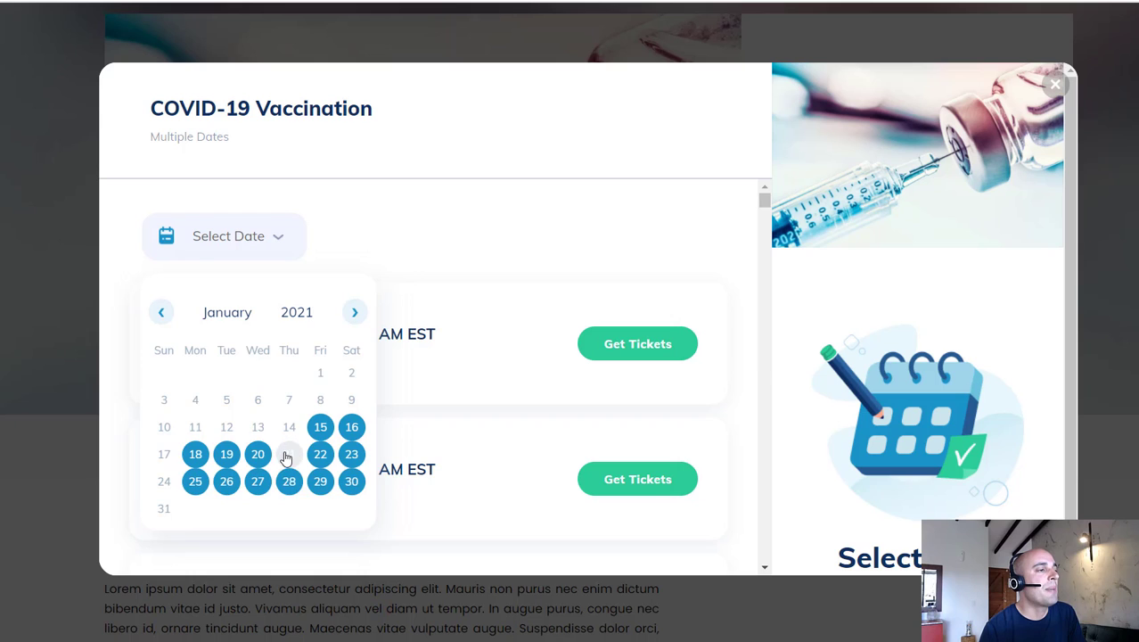
pyautogui.click(285, 457)
# Choose the January 21 appointment from 9:30 to 10:00 AM and proceed to checkout with 1 County Residents ticket.
pyautogui.scroll(-3, 294, 428)
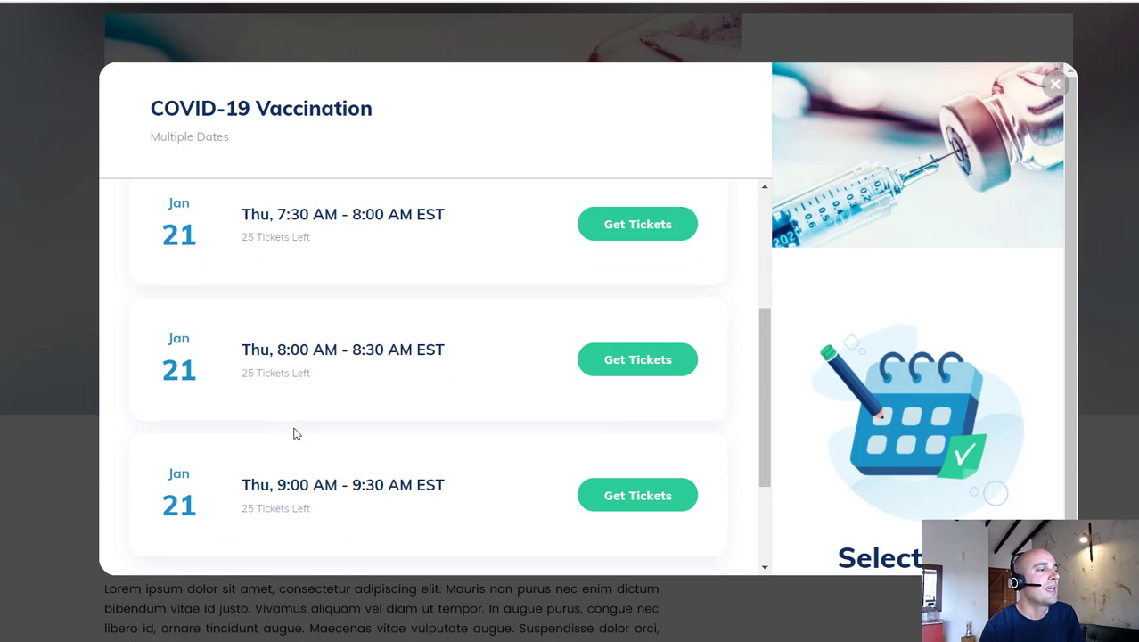
pyautogui.scroll(-2, 295, 432)
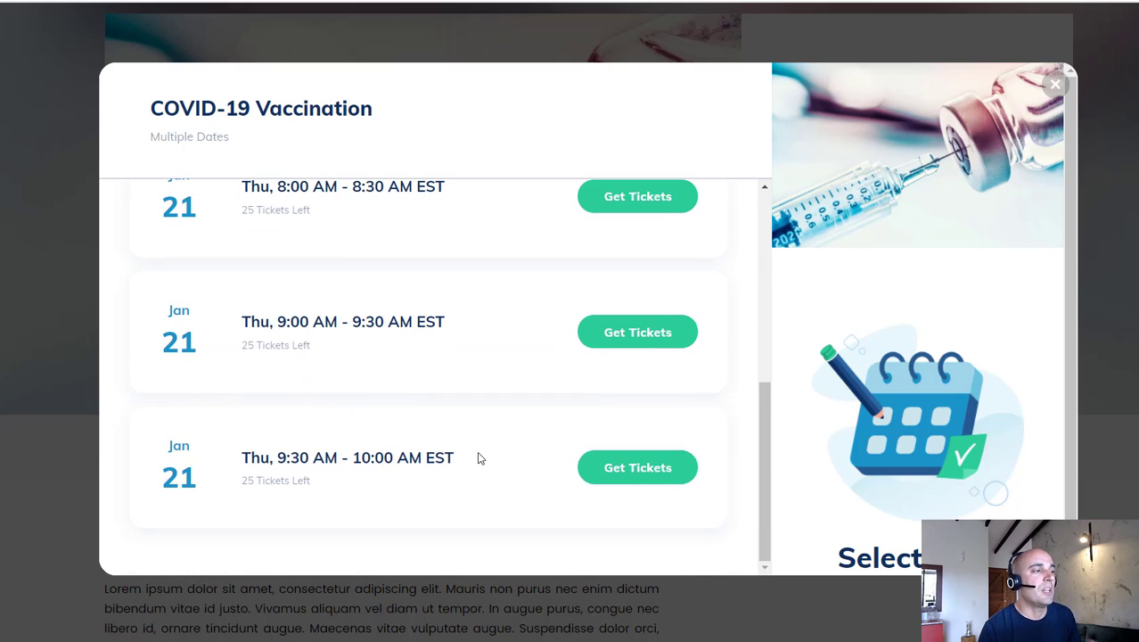
pyautogui.moveTo(246, 480); pyautogui.dragTo(308, 481)
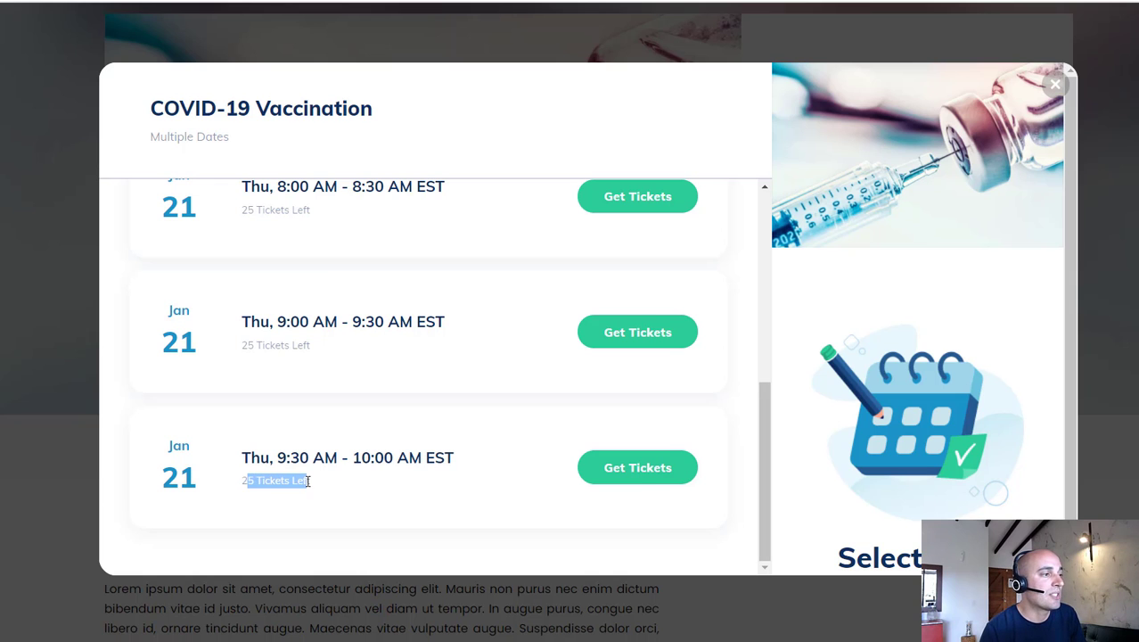
pyautogui.click(638, 471)
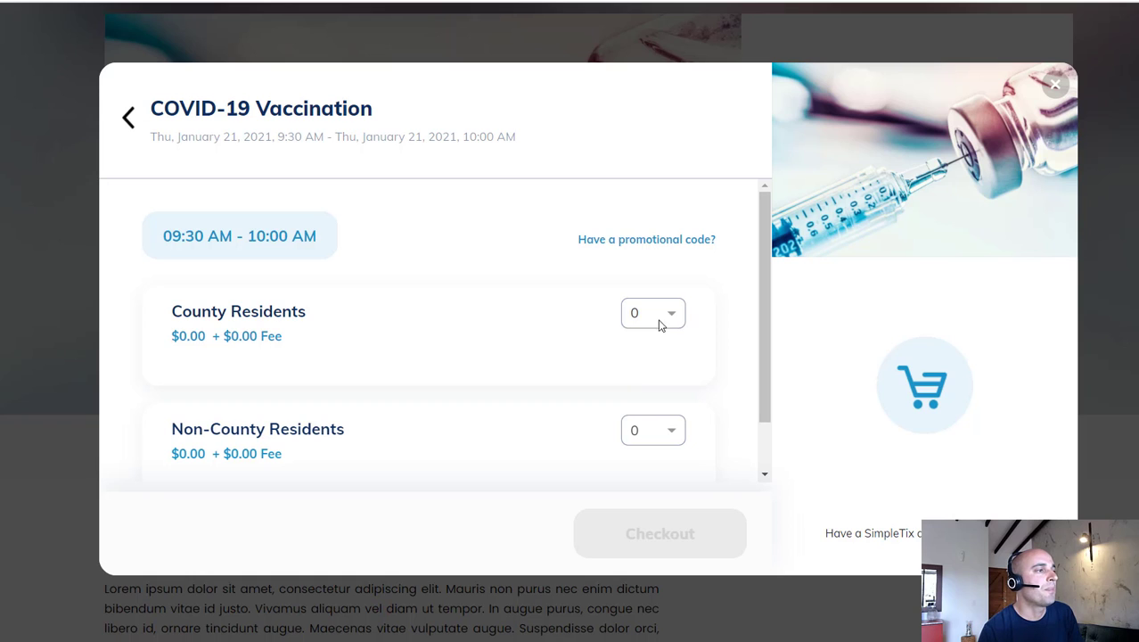
pyautogui.click(673, 315)
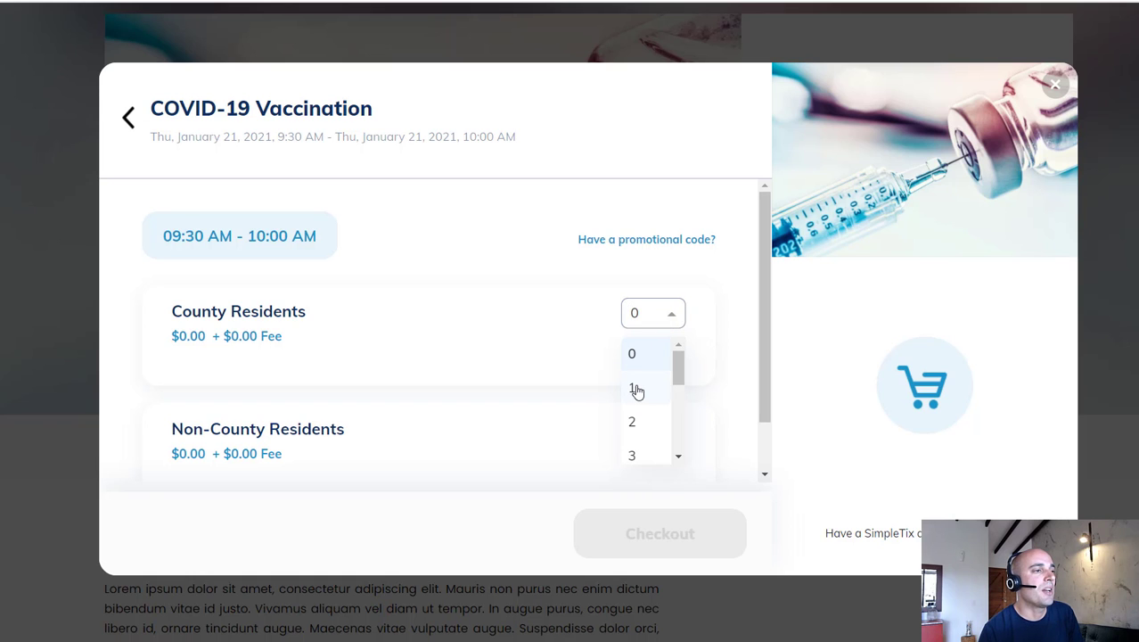
pyautogui.click(636, 389)
pyautogui.click(673, 532)
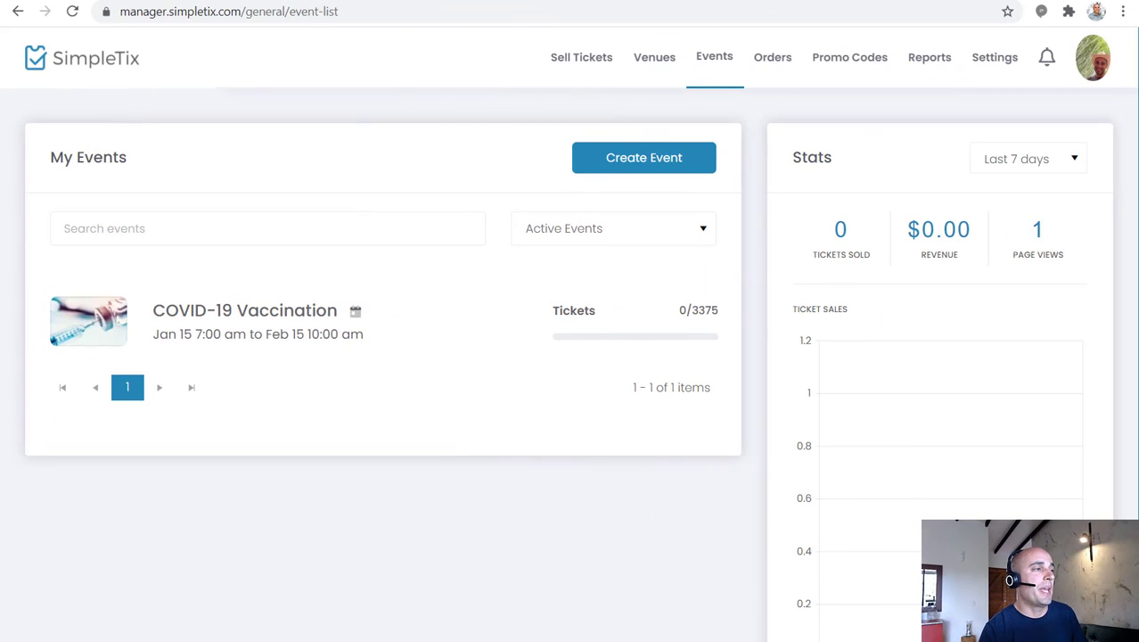
# In the COVID-19 Vaccination event's attendee questions, enable asking questions on checkout and asking for attendee information.
pyautogui.click(257, 336)
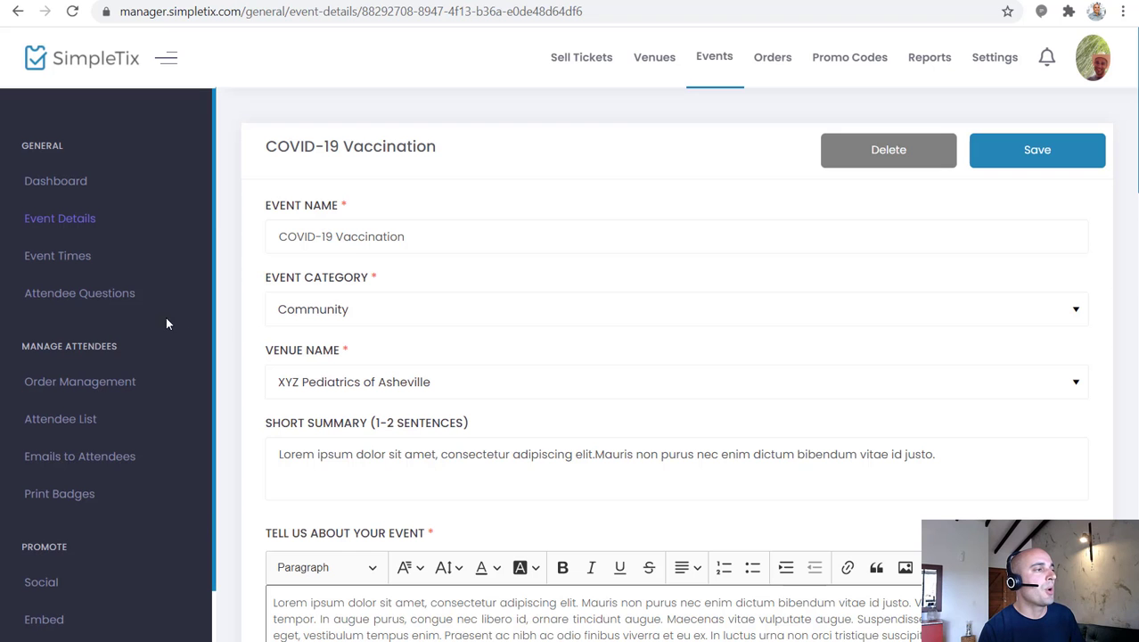
pyautogui.click(100, 297)
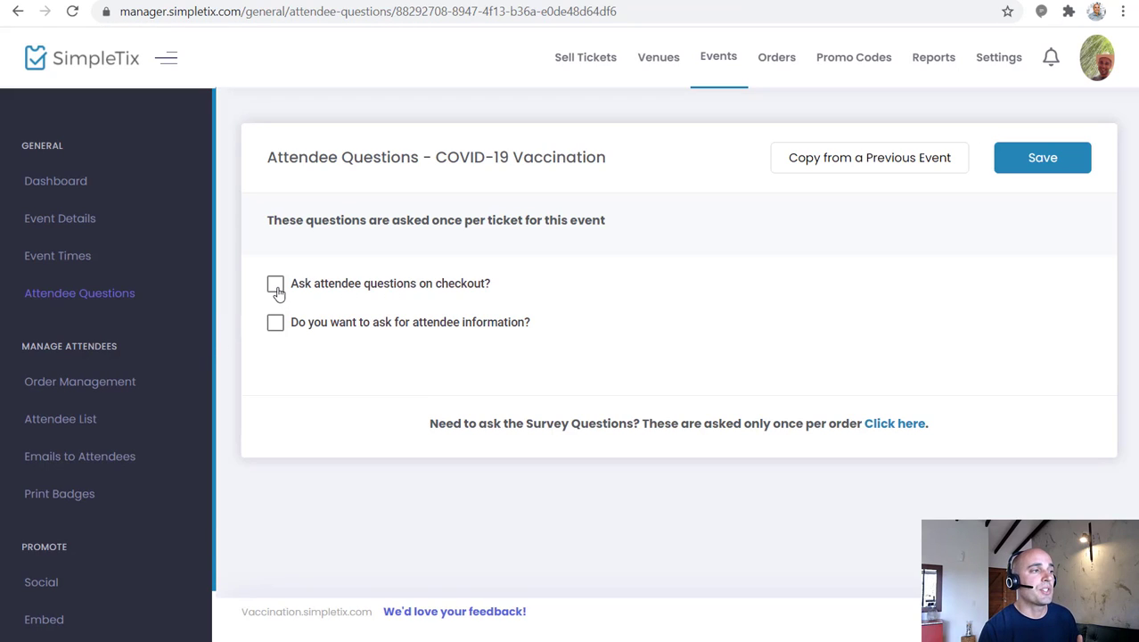
pyautogui.click(277, 291)
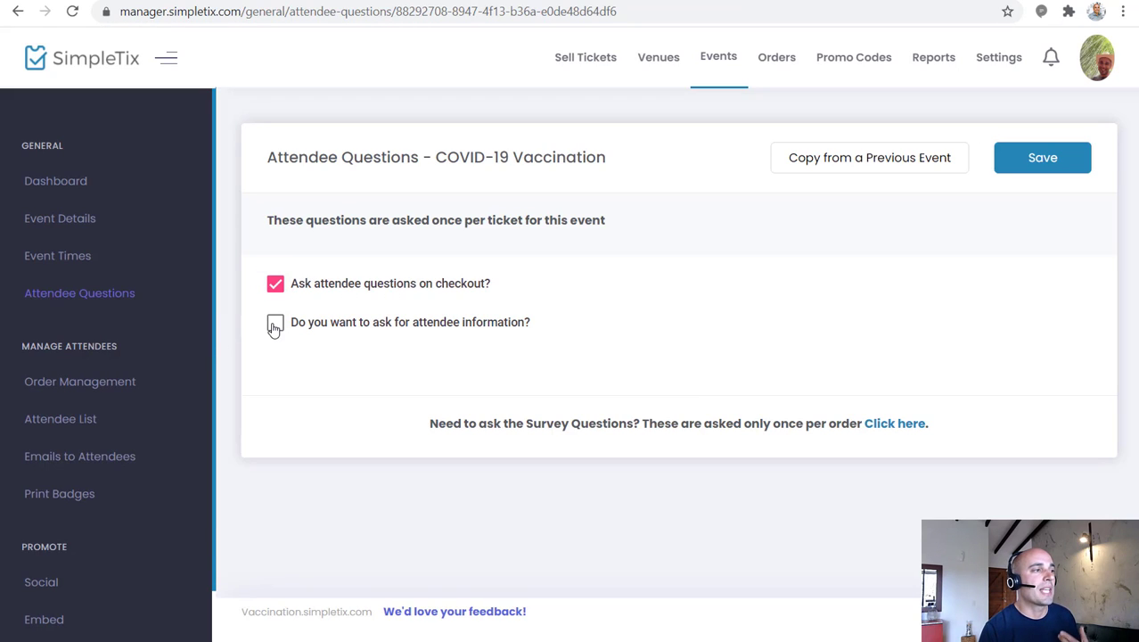
pyautogui.click(274, 327)
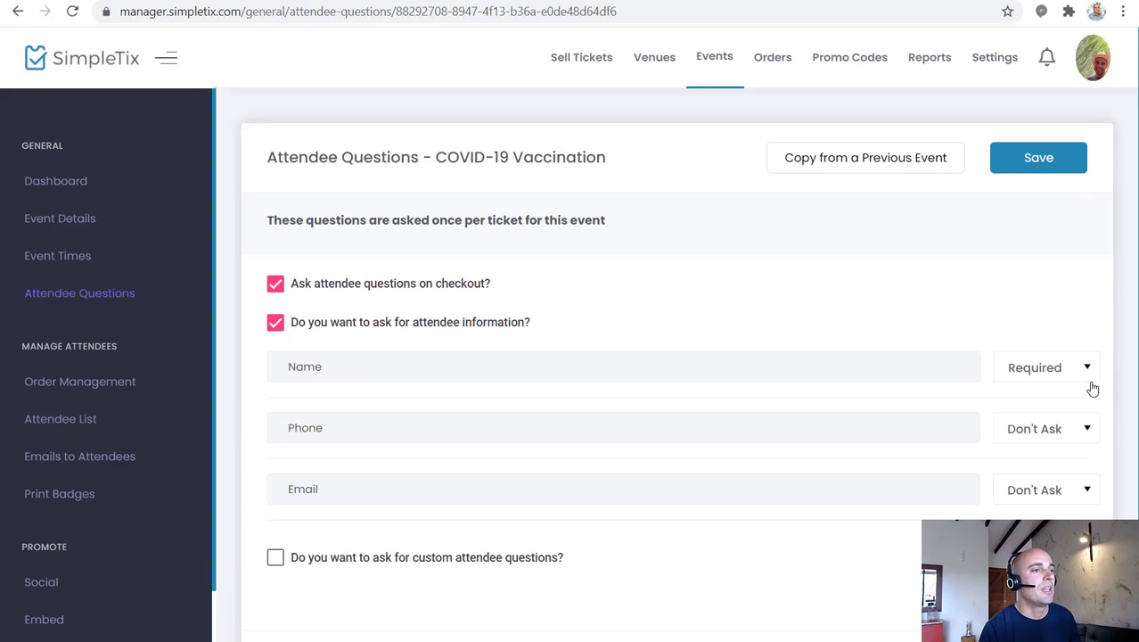
# Make the attendee's Phone and Email fields Required.
pyautogui.click(1043, 433)
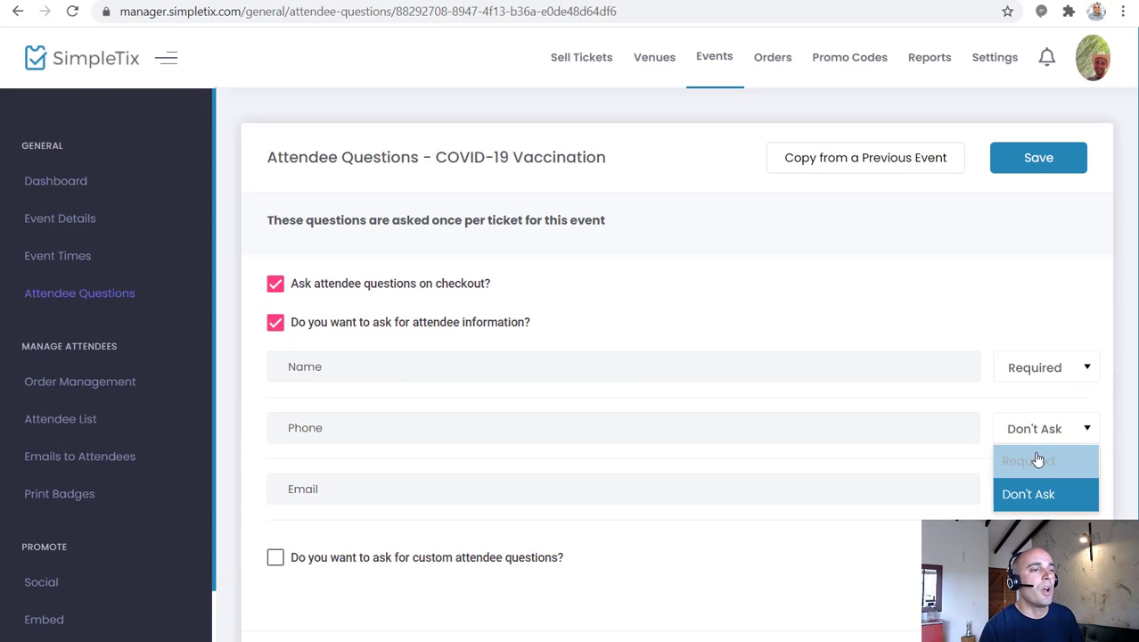
pyautogui.click(1034, 459)
pyautogui.click(1049, 492)
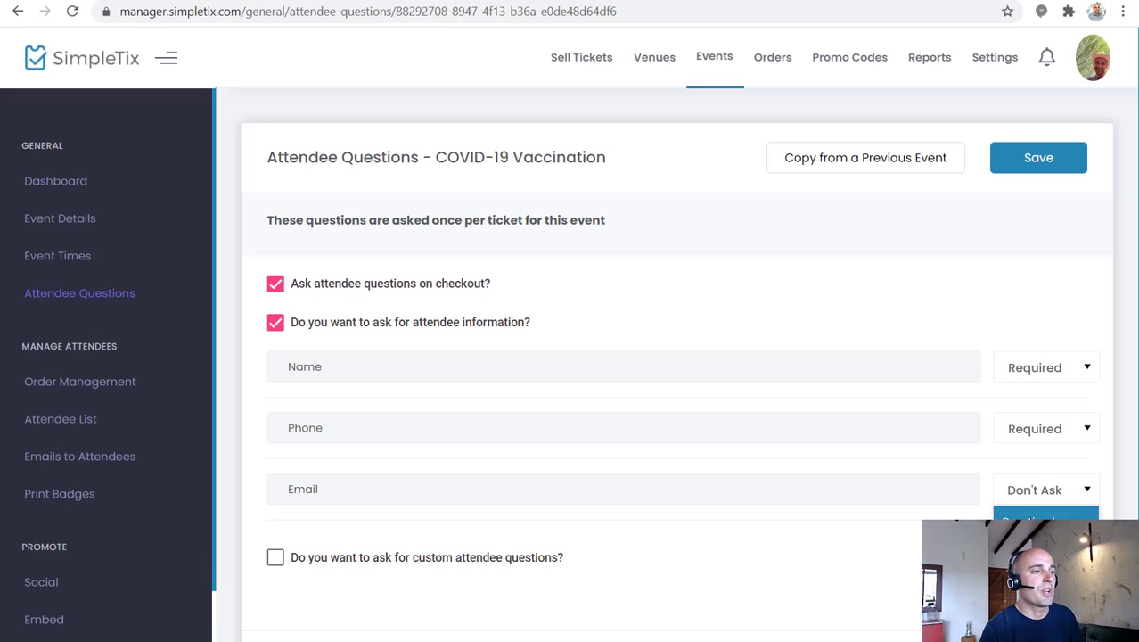
pyautogui.click(1038, 516)
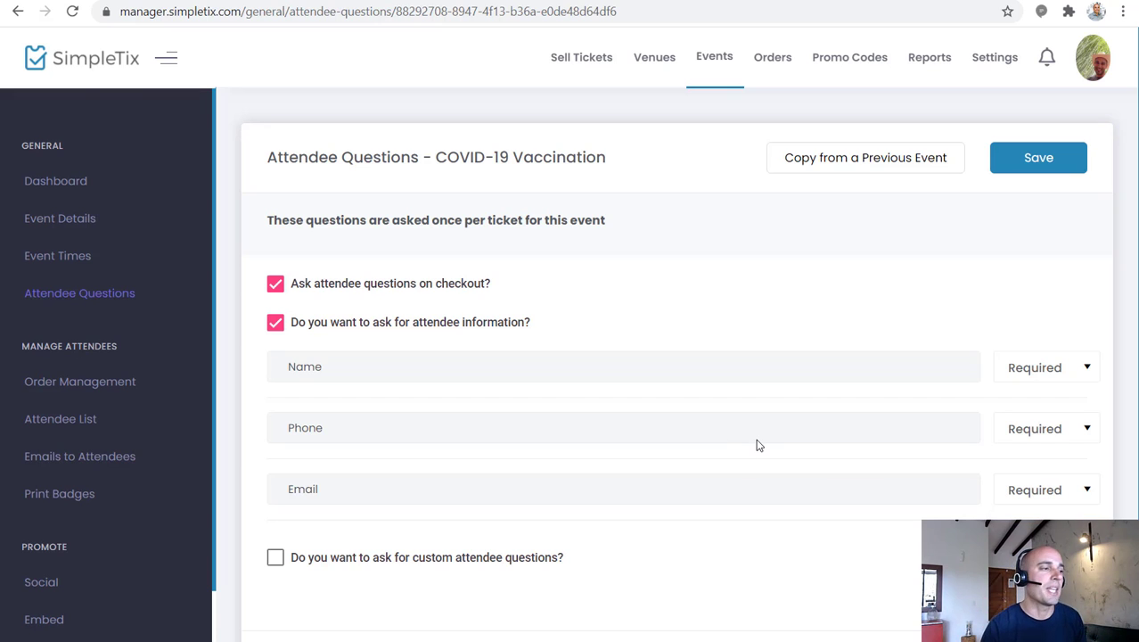
# Enable custom attendee questions and add the Required question "What county are you a resident of?".
pyautogui.scroll(-2, 754, 443)
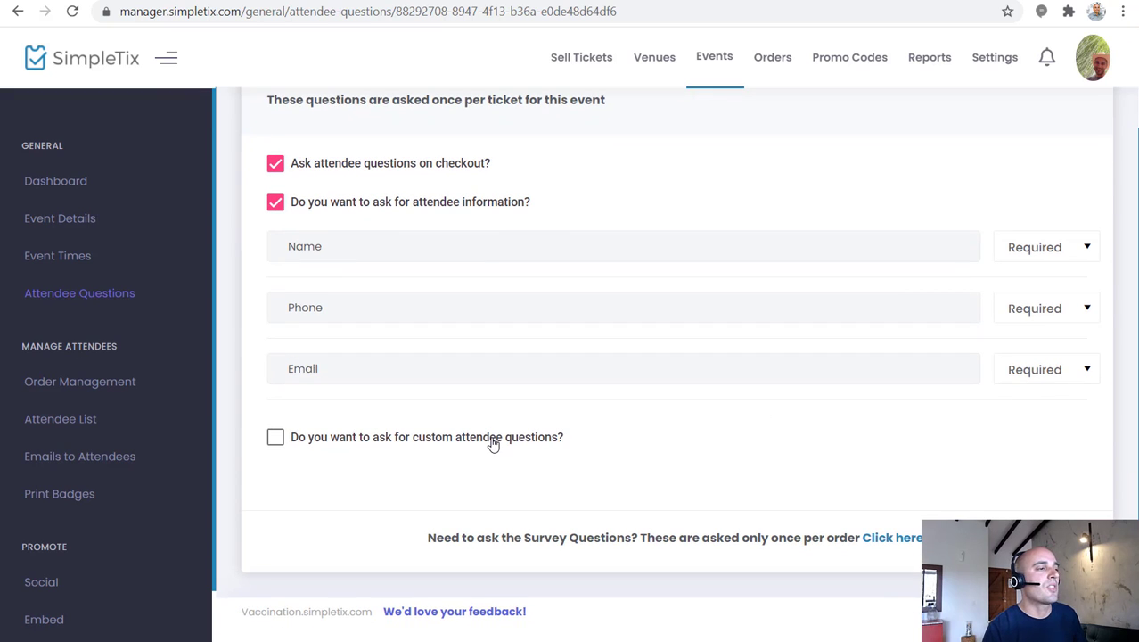
pyautogui.click(493, 444)
pyautogui.scroll(-1, 472, 435)
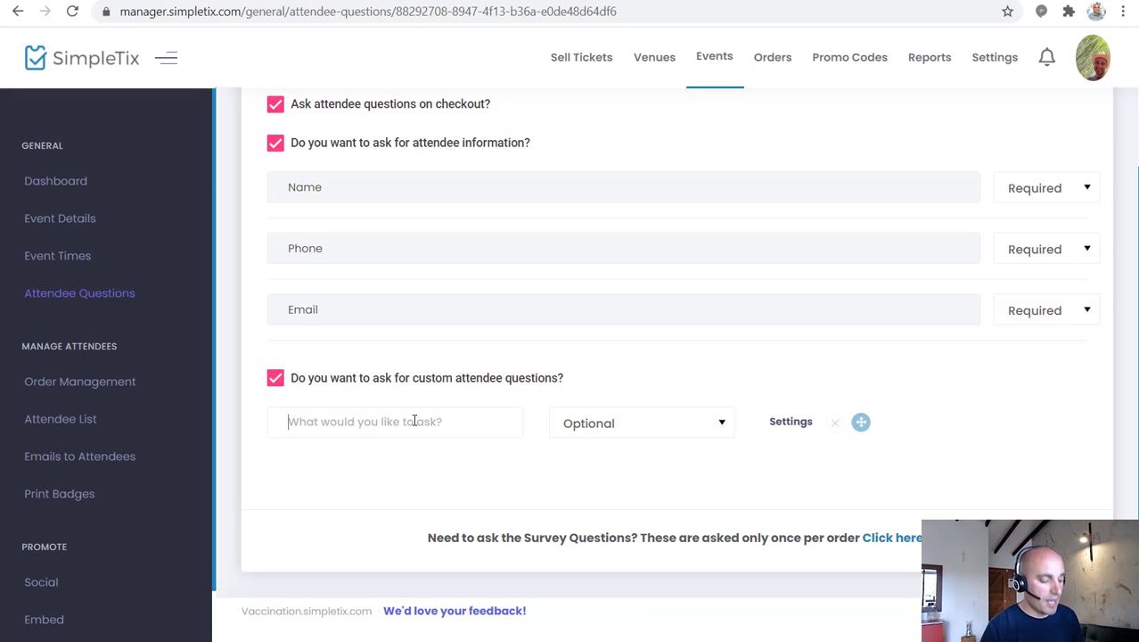
pyautogui.write('What')
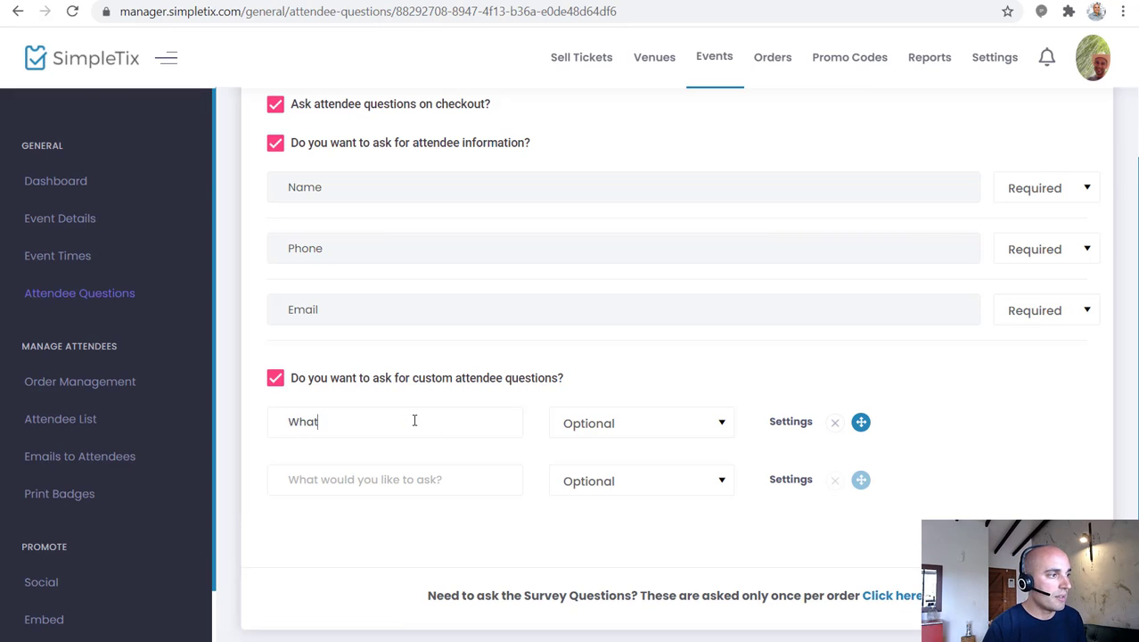
pyautogui.write(' county ')
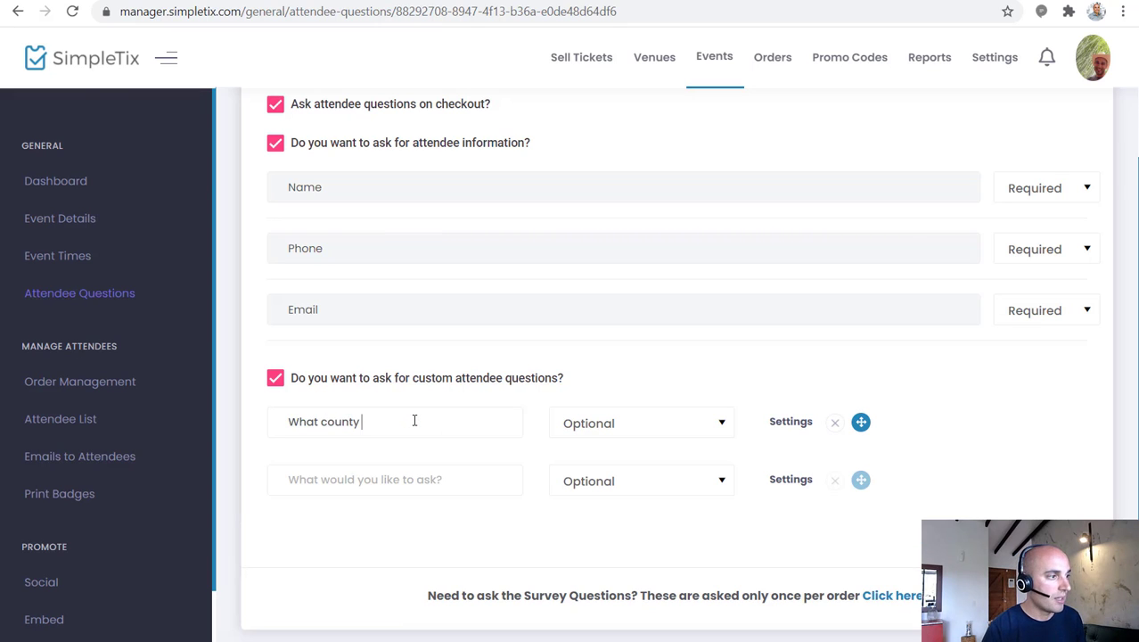
pyautogui.write('are you ')
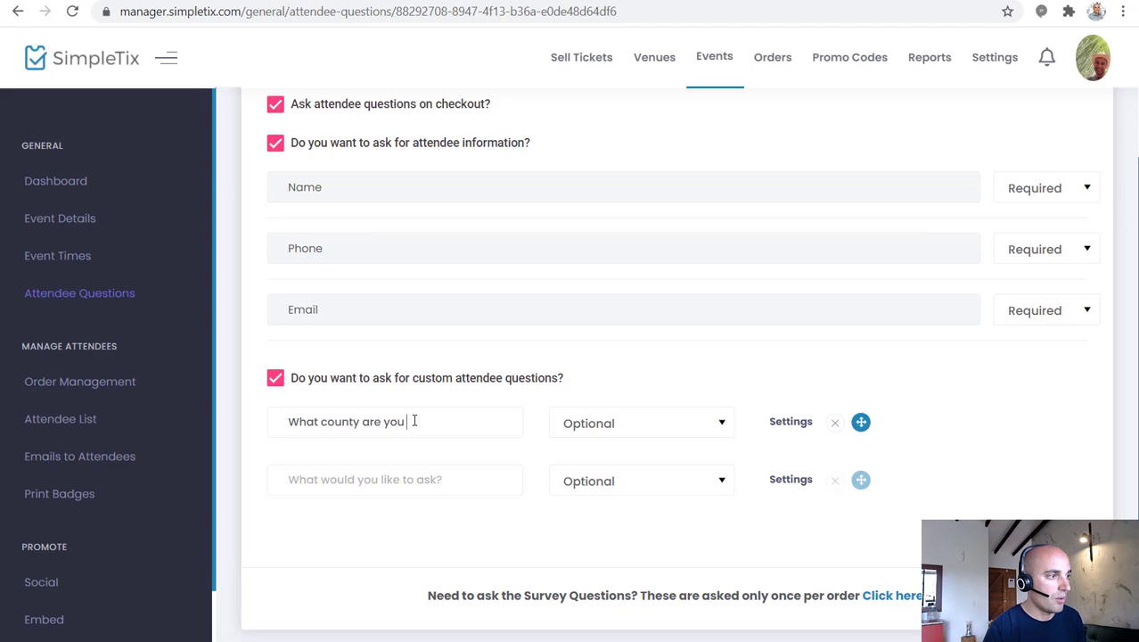
pyautogui.write('aresident of')
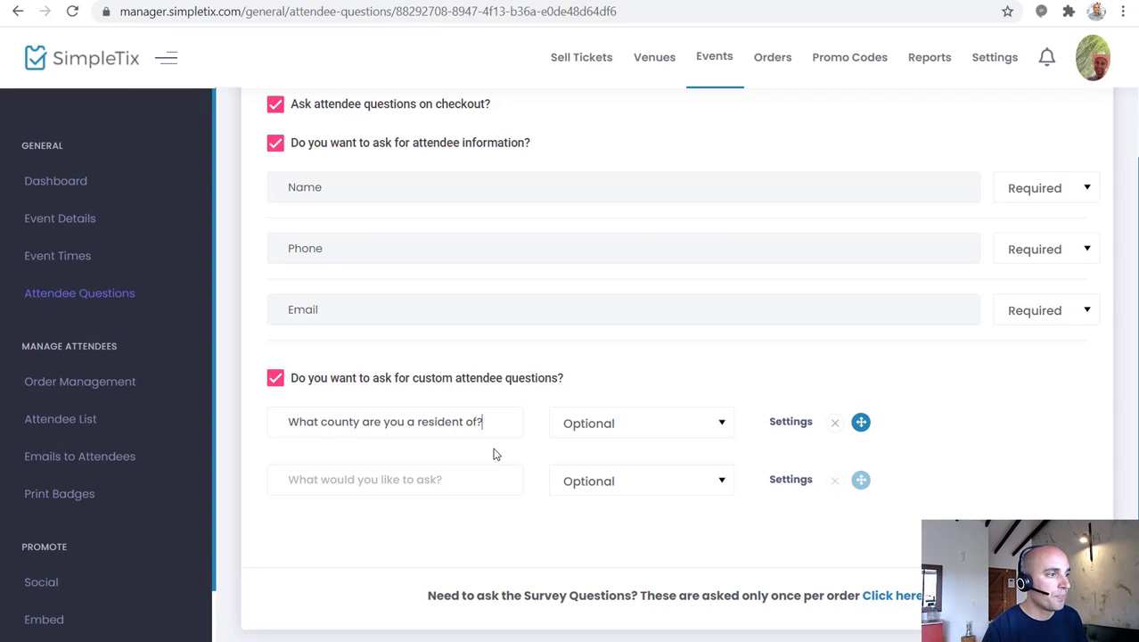
pyautogui.write('?')
pyautogui.click(579, 426)
pyautogui.click(594, 454)
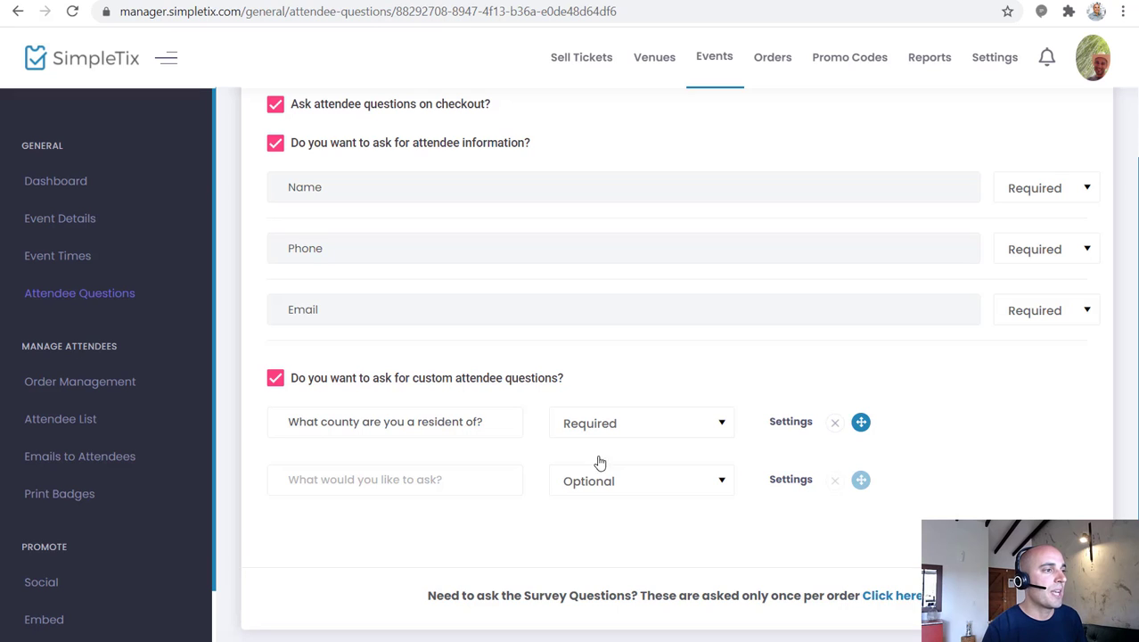
# Set the county question's response type to List of Choices and import the copied list of county names as its answers.
pyautogui.click(791, 422)
pyautogui.scroll(-2, 798, 419)
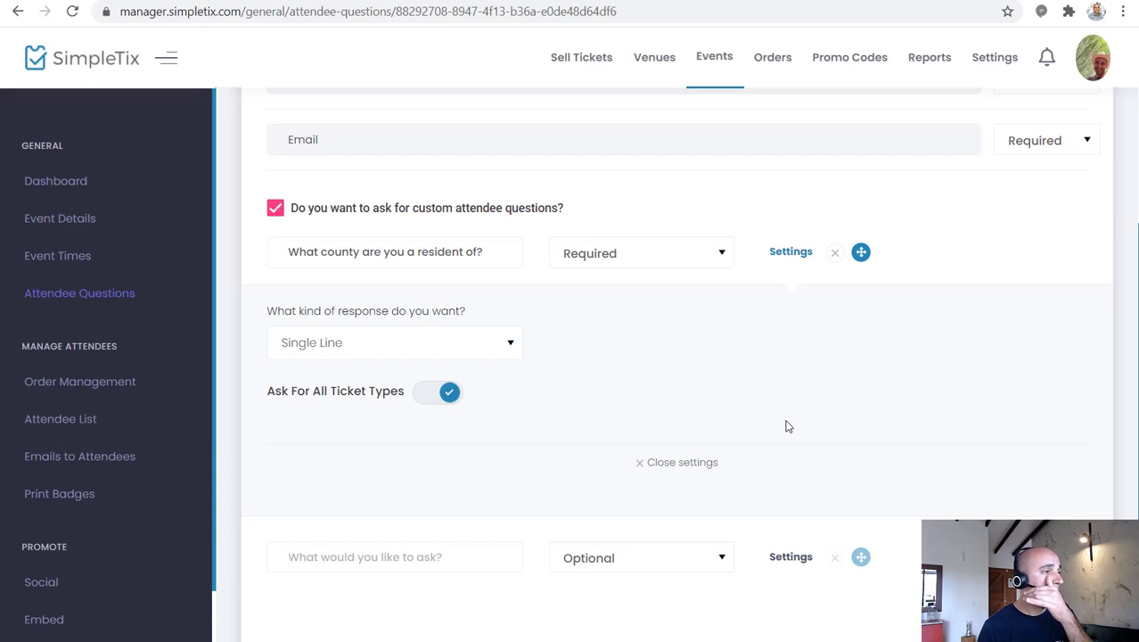
pyautogui.click(372, 349)
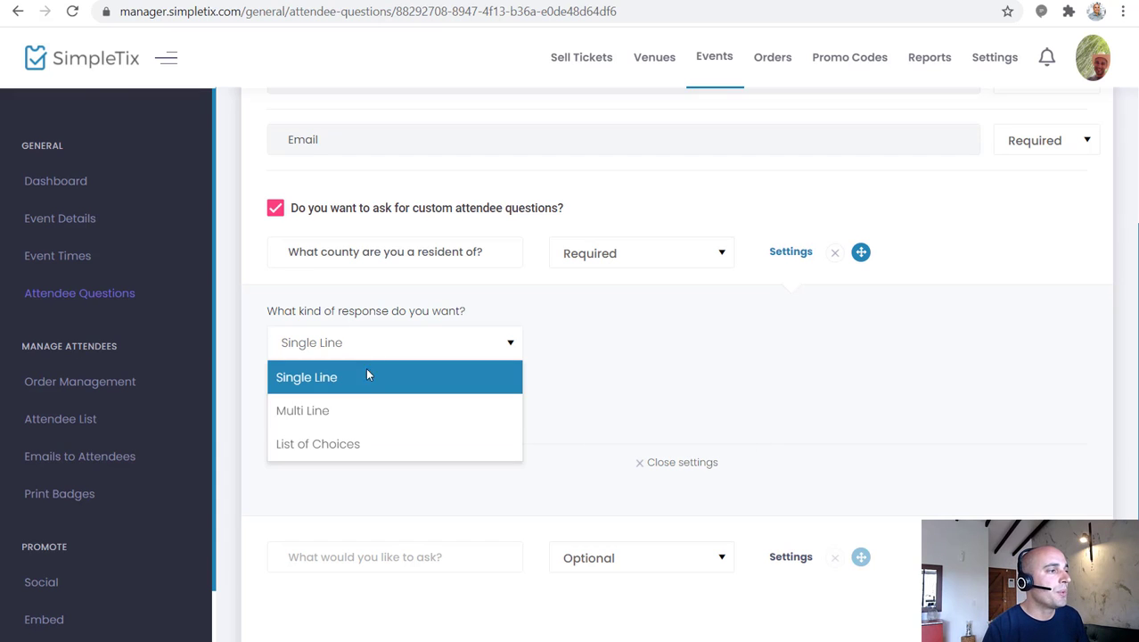
pyautogui.click(352, 443)
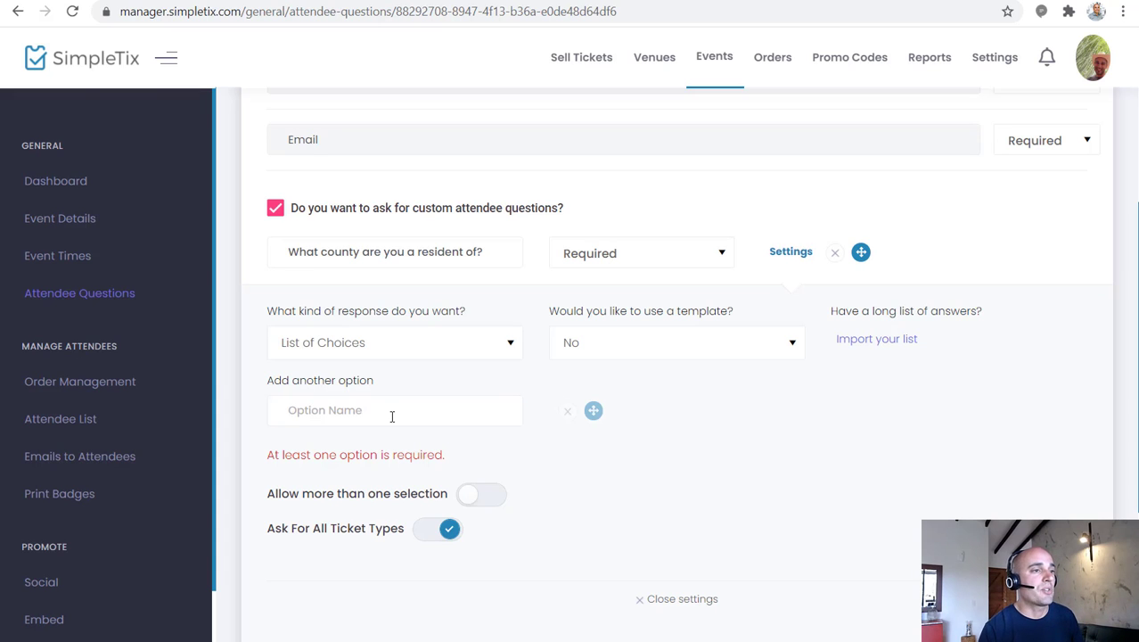
pyautogui.click(872, 340)
pyautogui.click(414, 297)
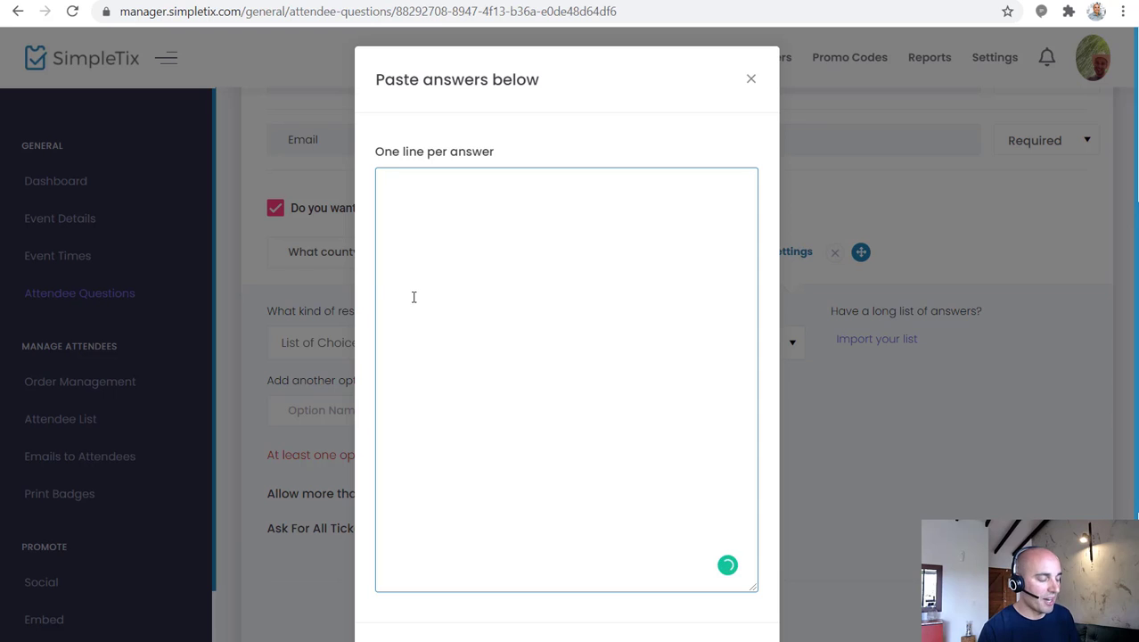
pyautogui.hotkey('ctrl', 'v')
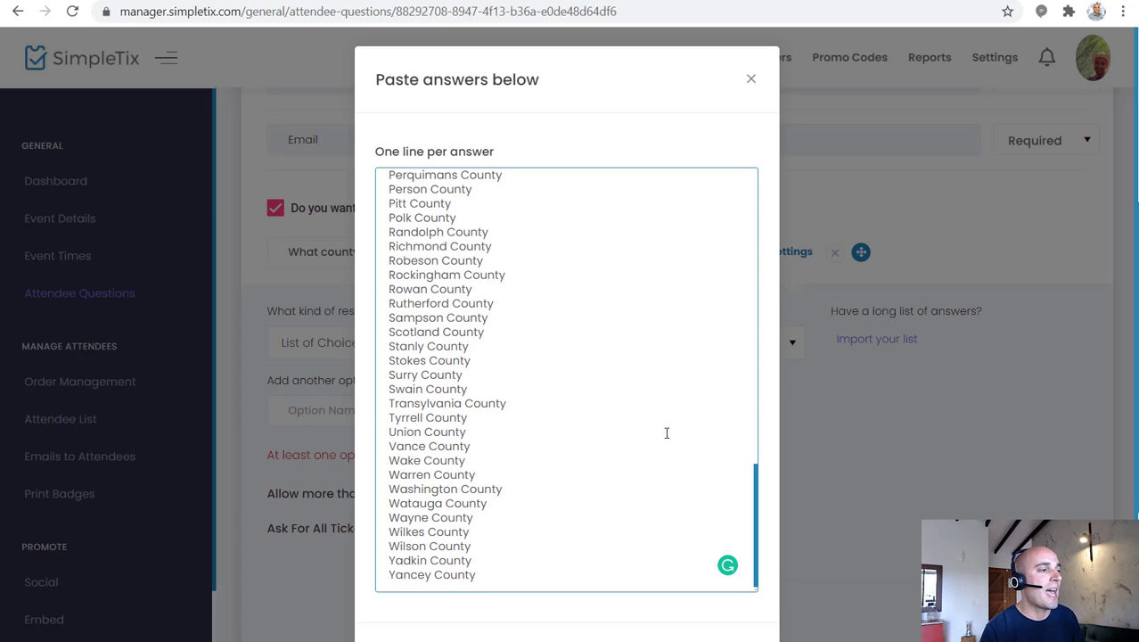
pyautogui.scroll(-2, 736, 428)
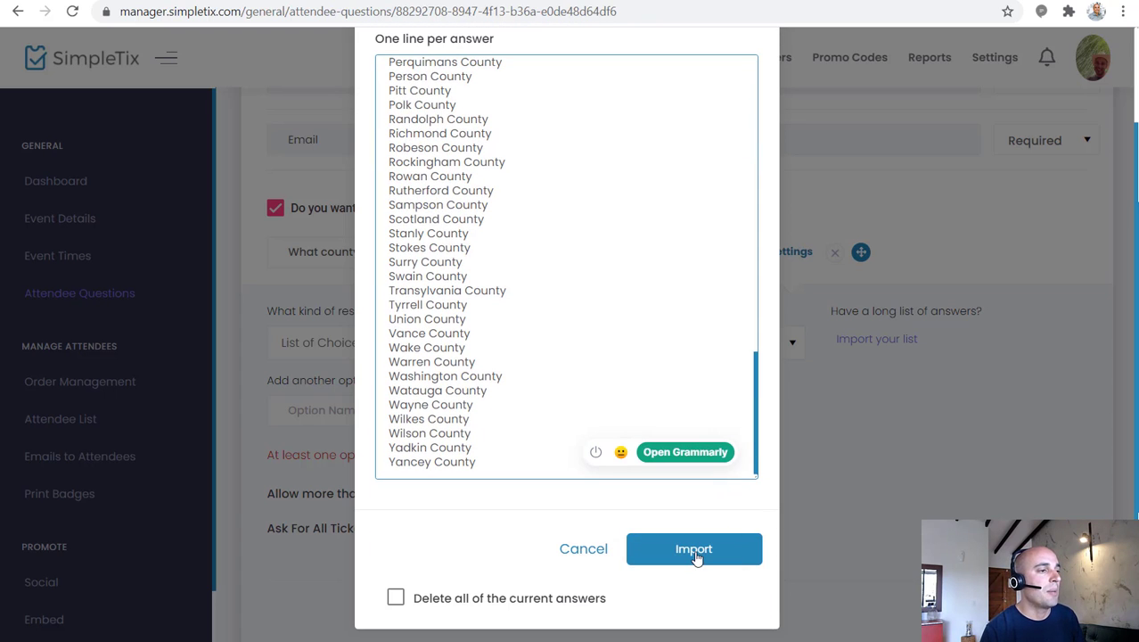
pyautogui.click(695, 550)
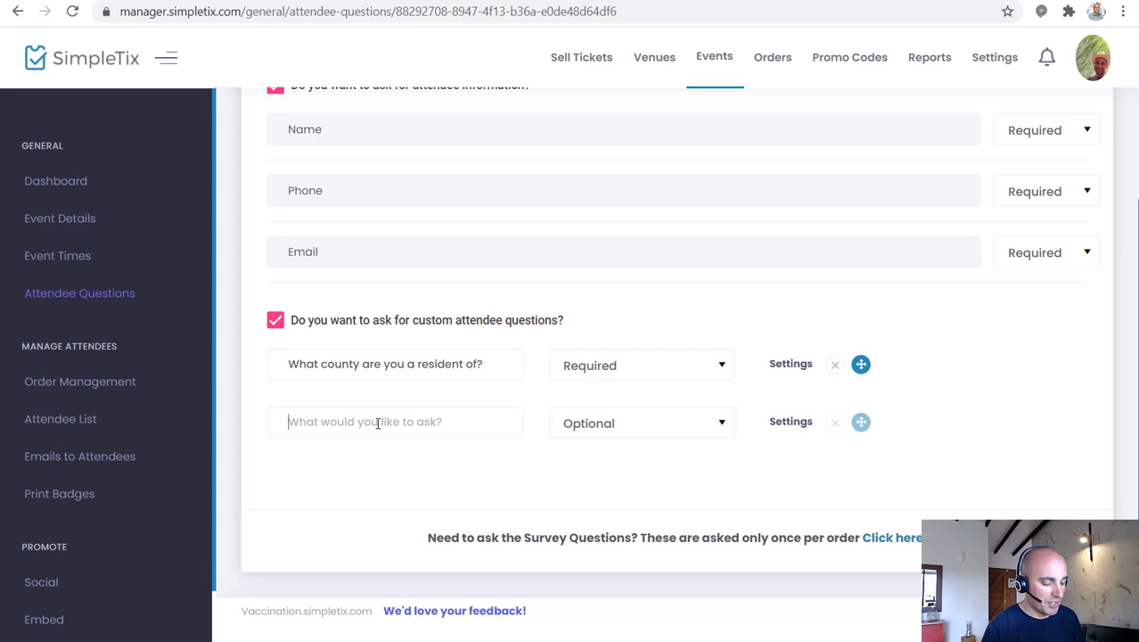
# Add a second custom attendee question "Date of Birth" and save the attendee questions.
pyautogui.write('Date of Birth')
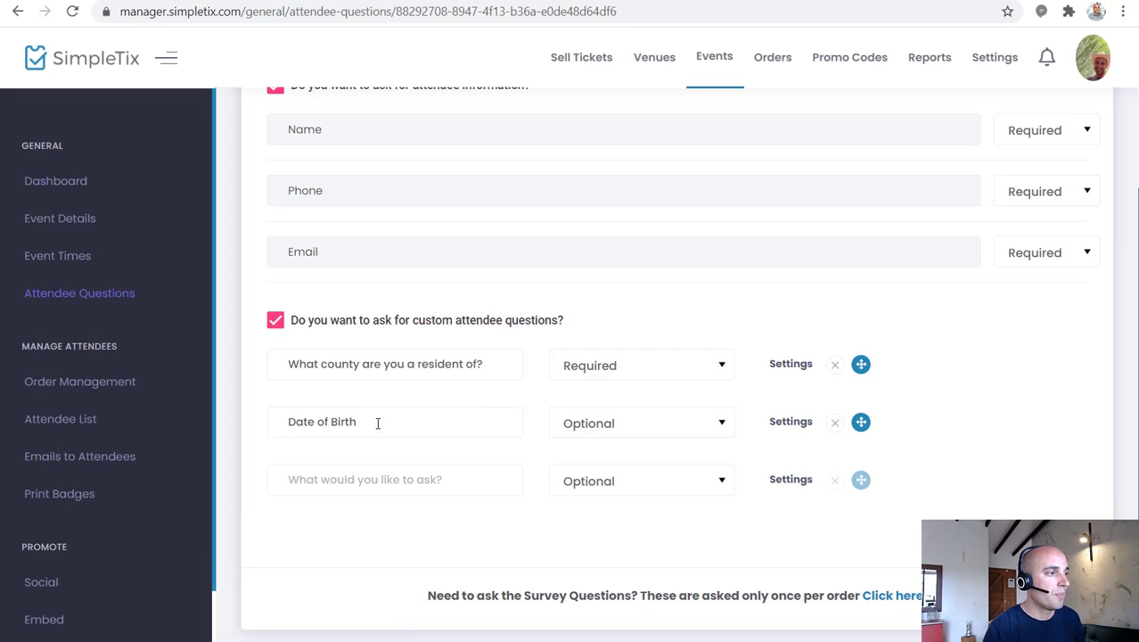
pyautogui.scroll(3, 926, 432)
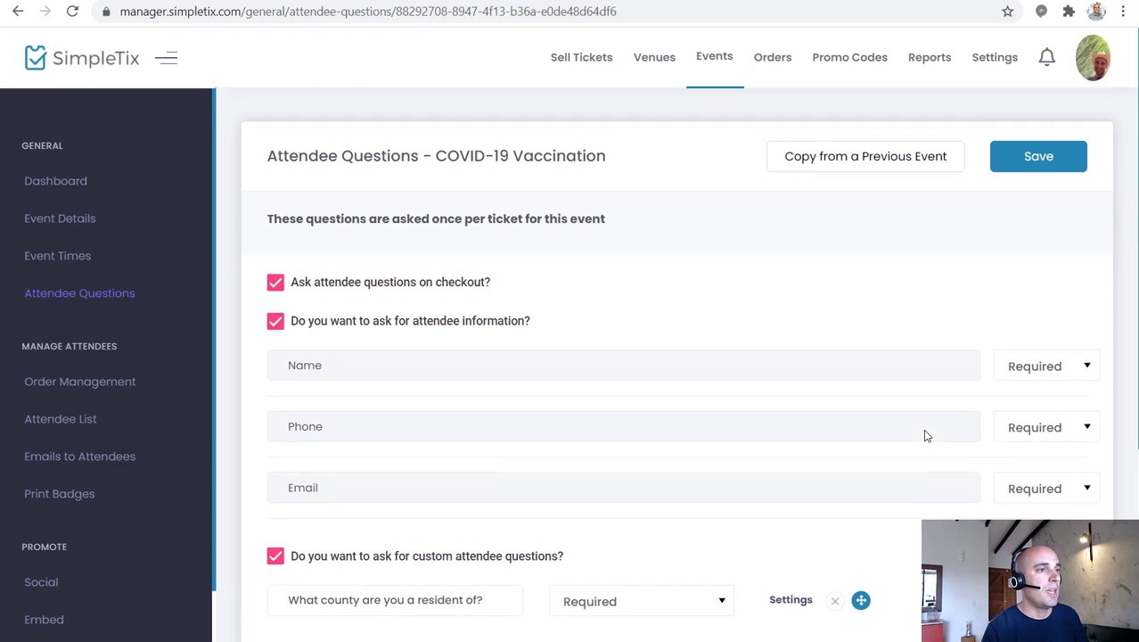
pyautogui.click(1049, 157)
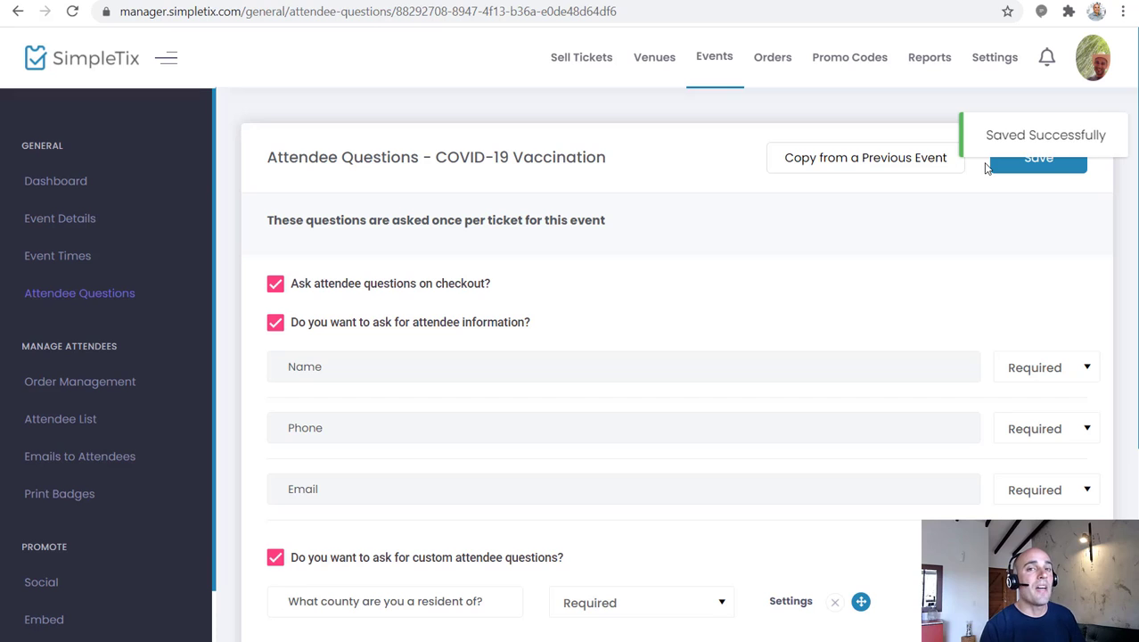
# Restrict the county question to the Non-County Residents ticket type instead of all ticket types, and save the attendee questions.
pyautogui.scroll(-2, 428, 209)
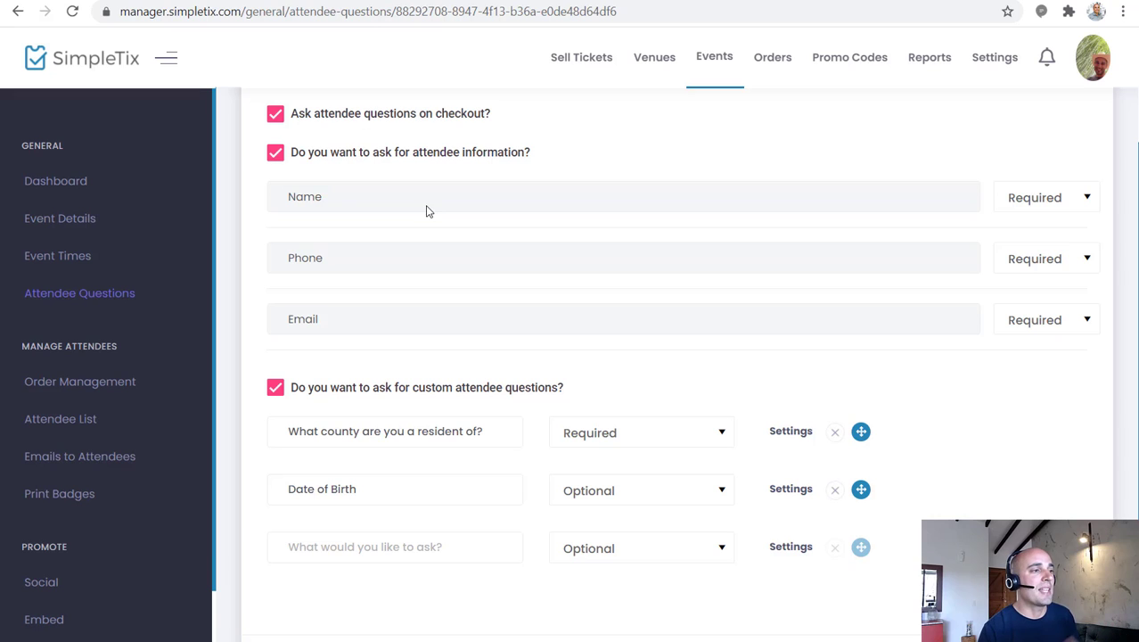
pyautogui.click(790, 431)
pyautogui.scroll(-3, 789, 437)
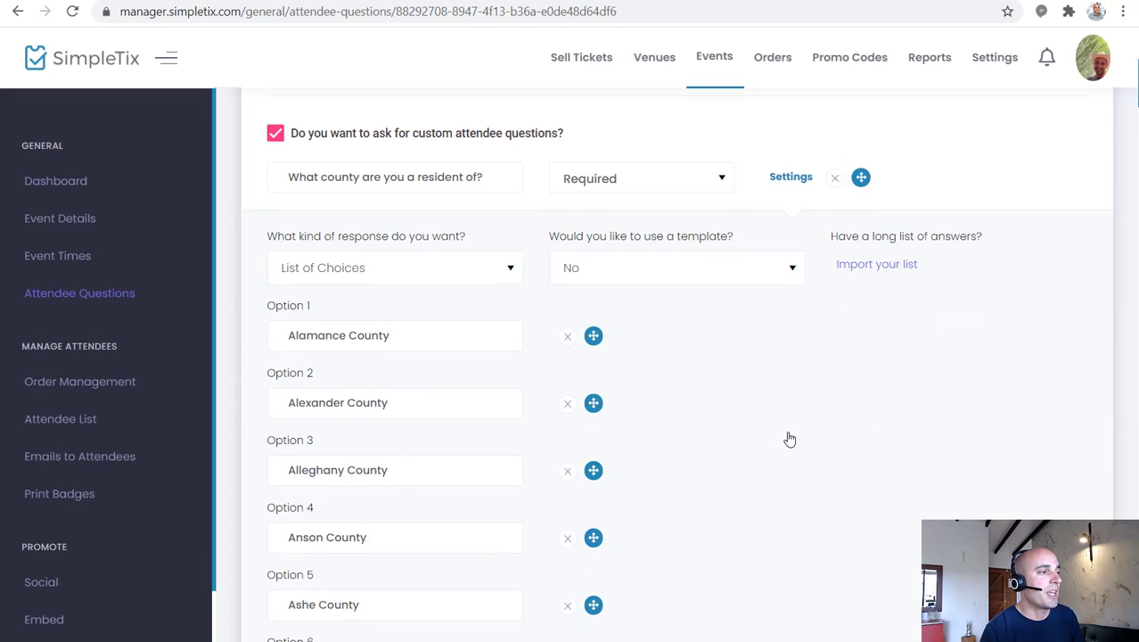
pyautogui.scroll(1, 791, 438)
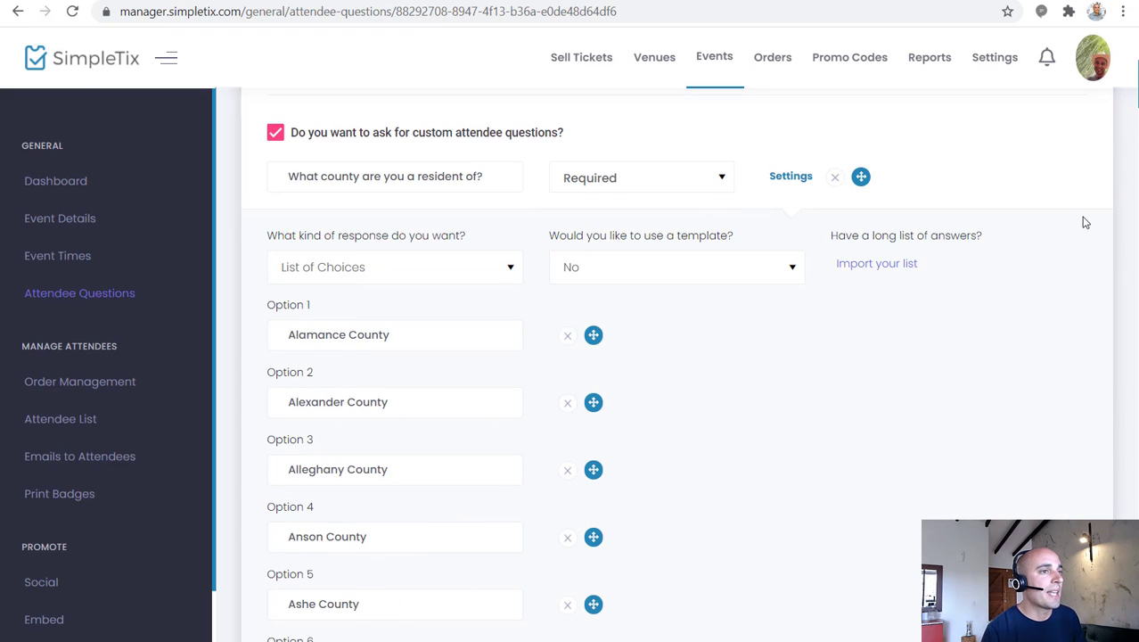
pyautogui.scroll(-20, 799, 356)
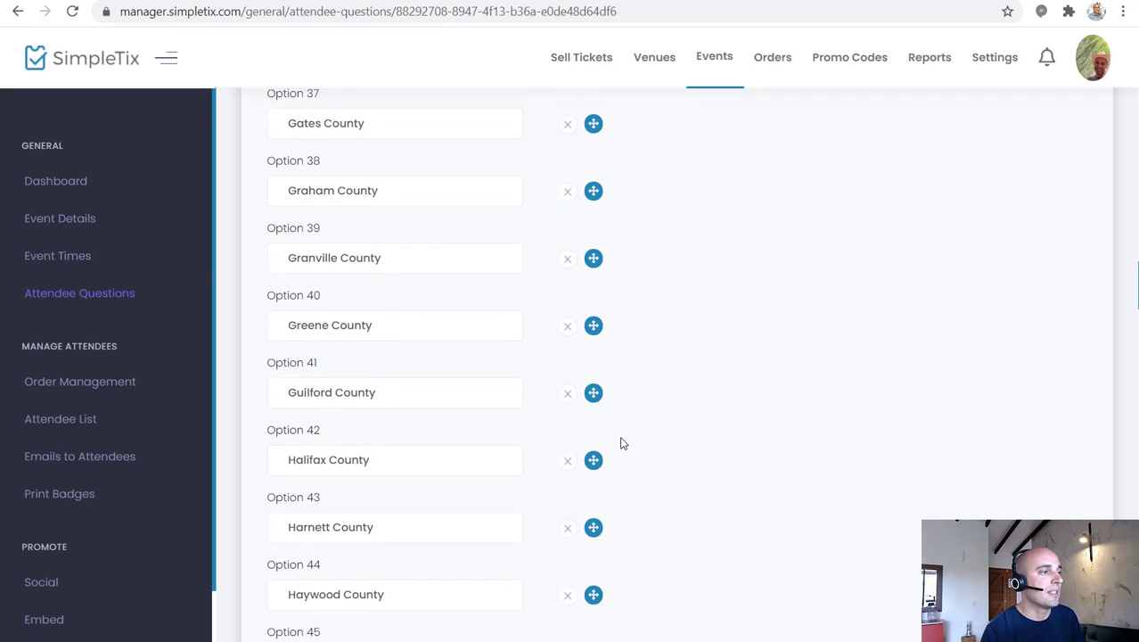
pyautogui.scroll(-20, 717, 470)
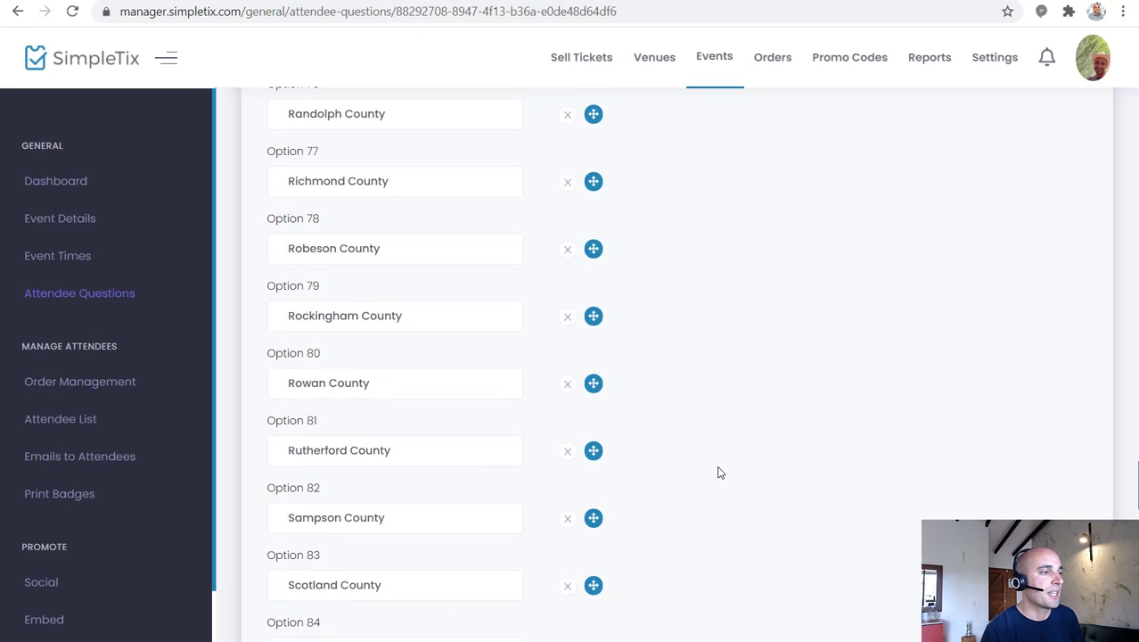
pyautogui.scroll(-20, 718, 471)
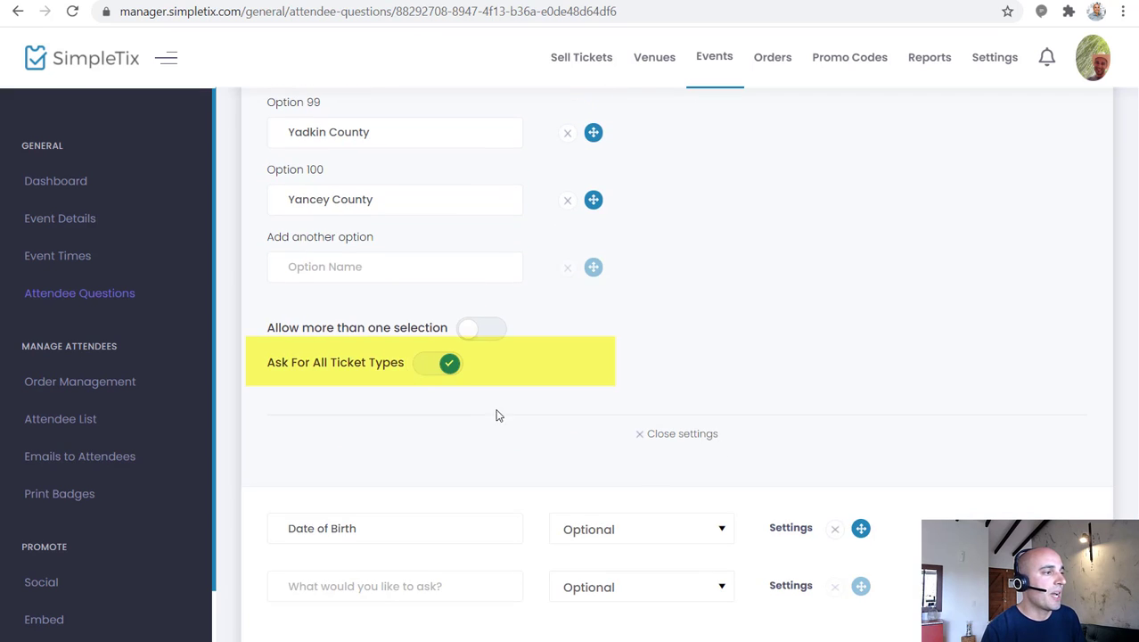
pyautogui.click(444, 368)
pyautogui.click(575, 415)
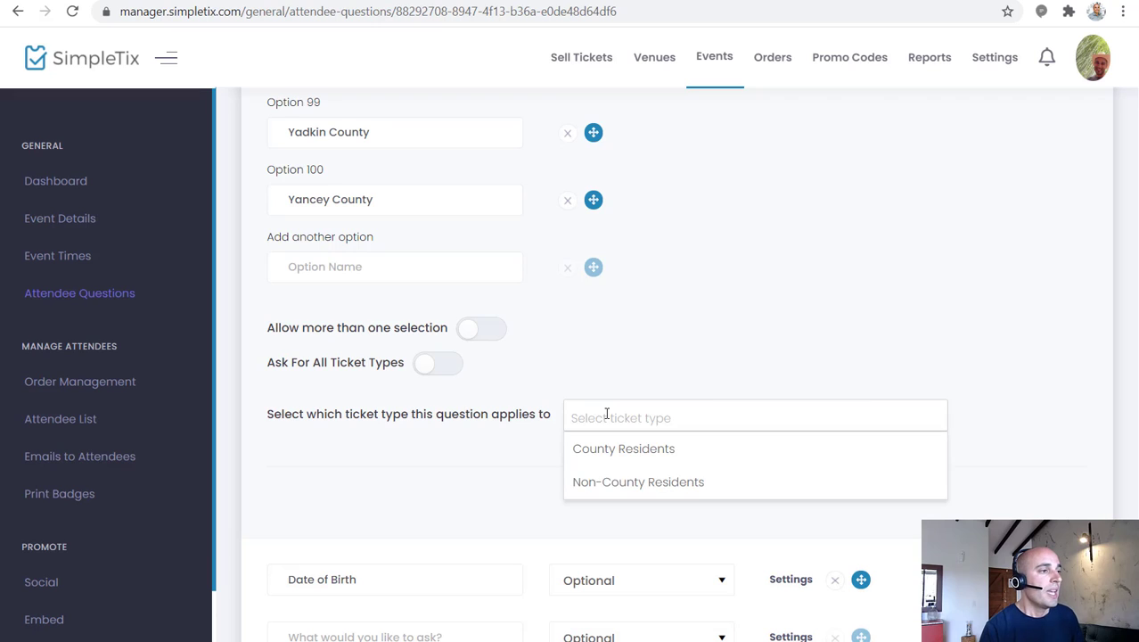
pyautogui.click(613, 484)
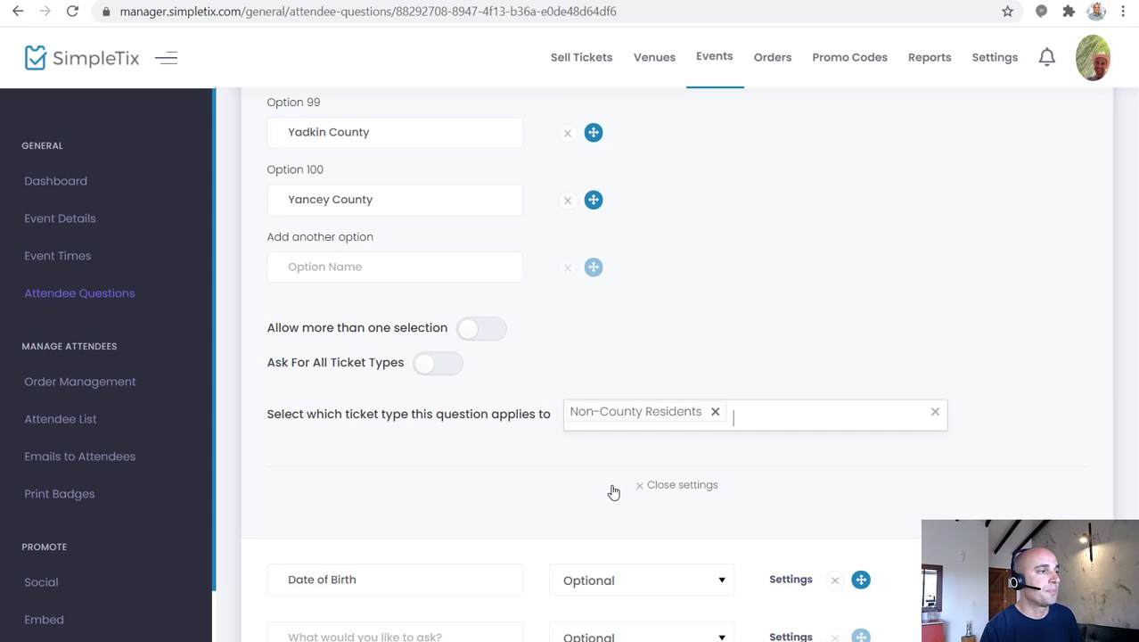
pyautogui.scroll(-1, 927, 477)
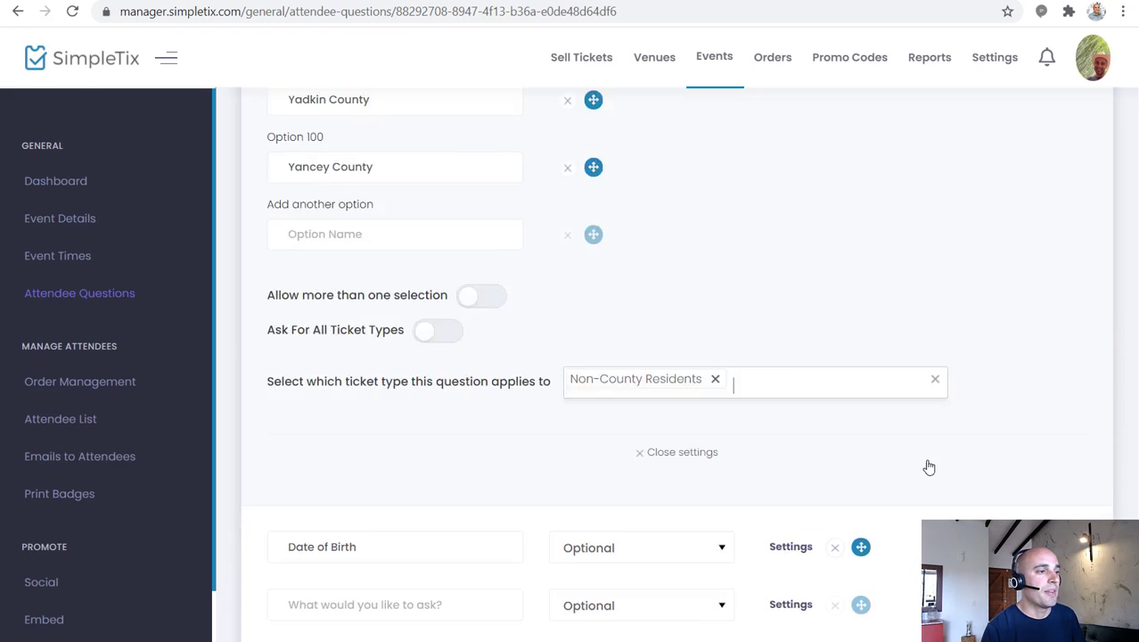
pyautogui.scroll(15, 927, 468)
pyautogui.scroll(20, 1030, 439)
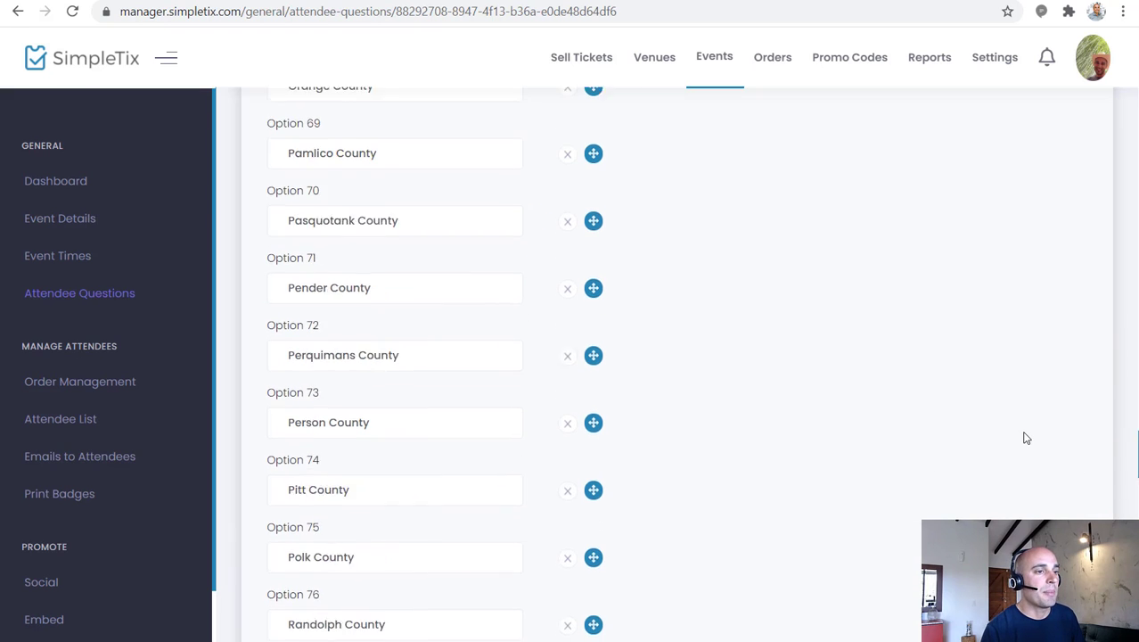
pyautogui.scroll(20, 1027, 438)
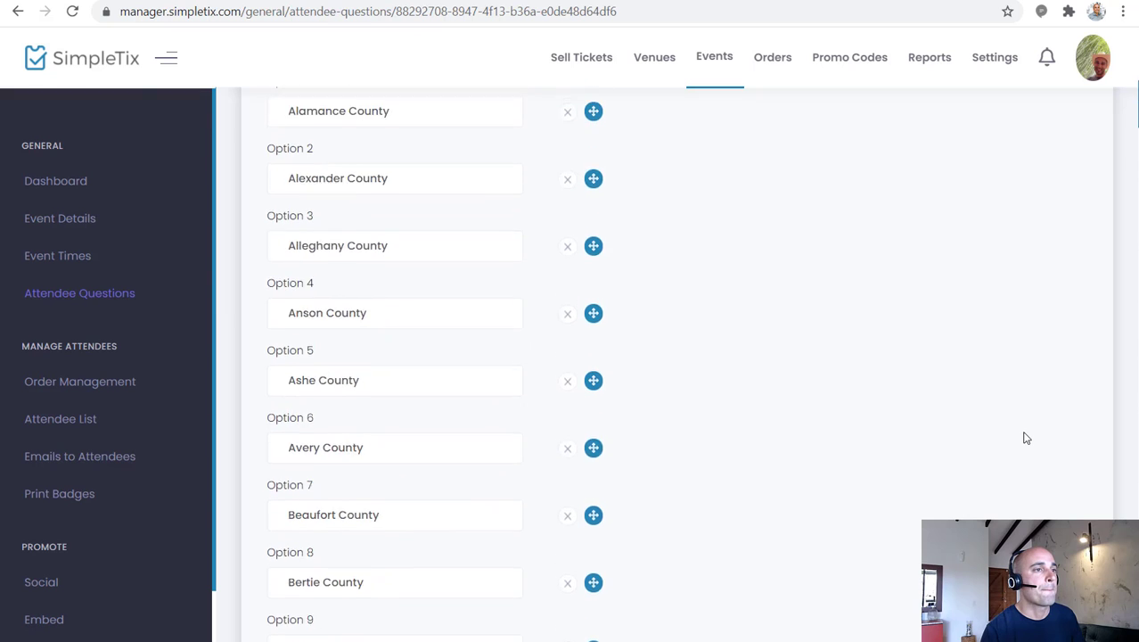
pyautogui.click(1033, 113)
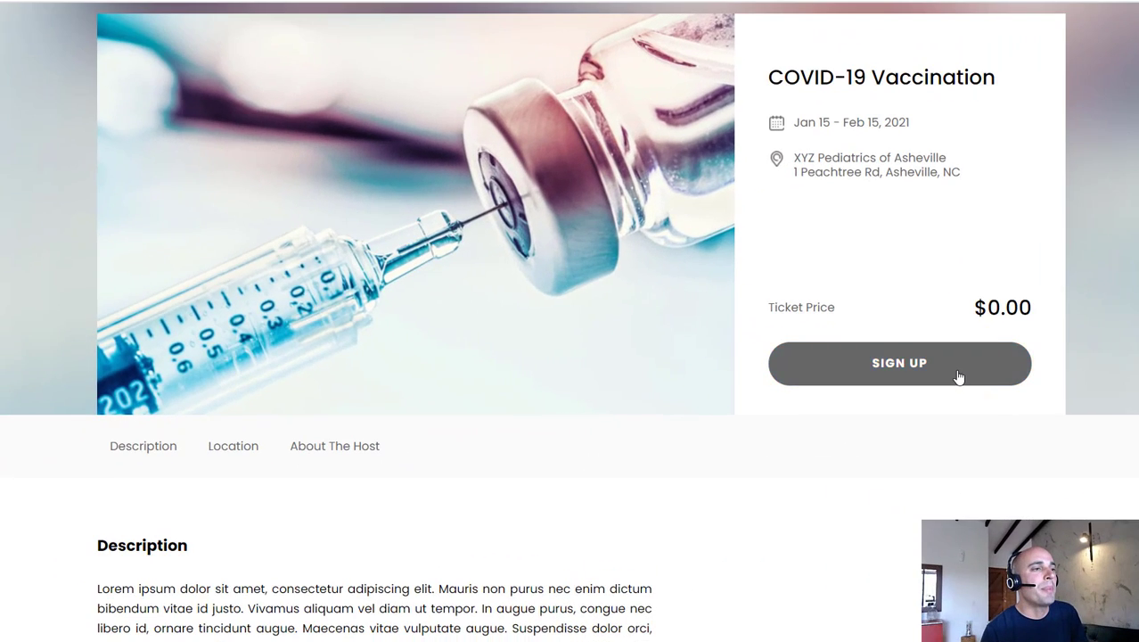
# On the public event page, select one County Residents and one Non-County Residents ticket for January 15, 7:00 AM, and proceed to checkout.
pyautogui.click(957, 377)
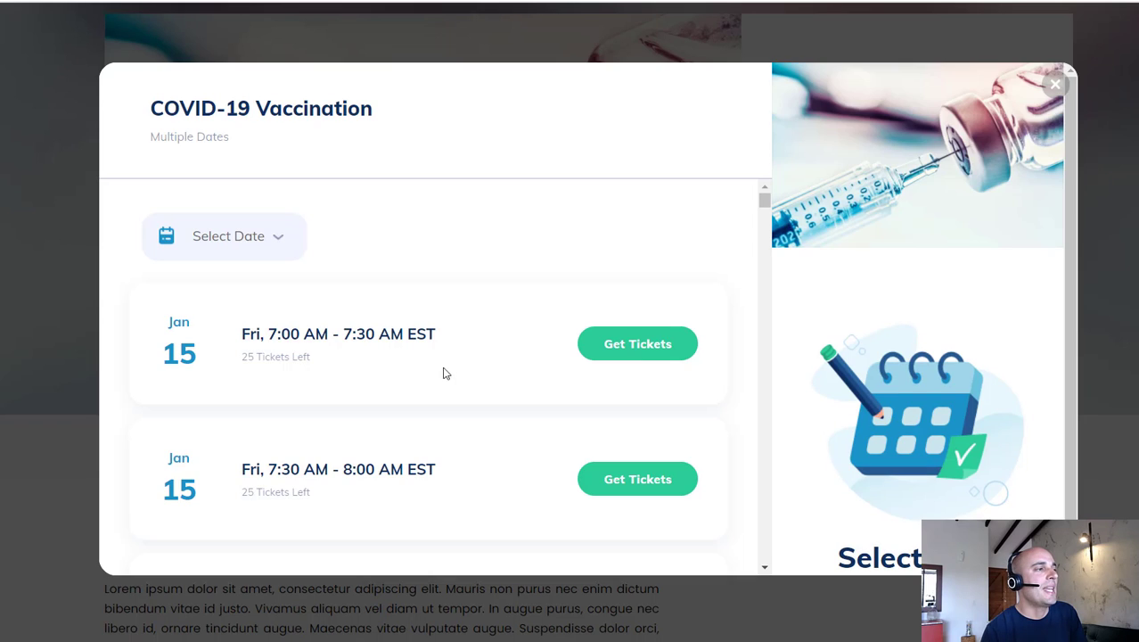
pyautogui.click(637, 345)
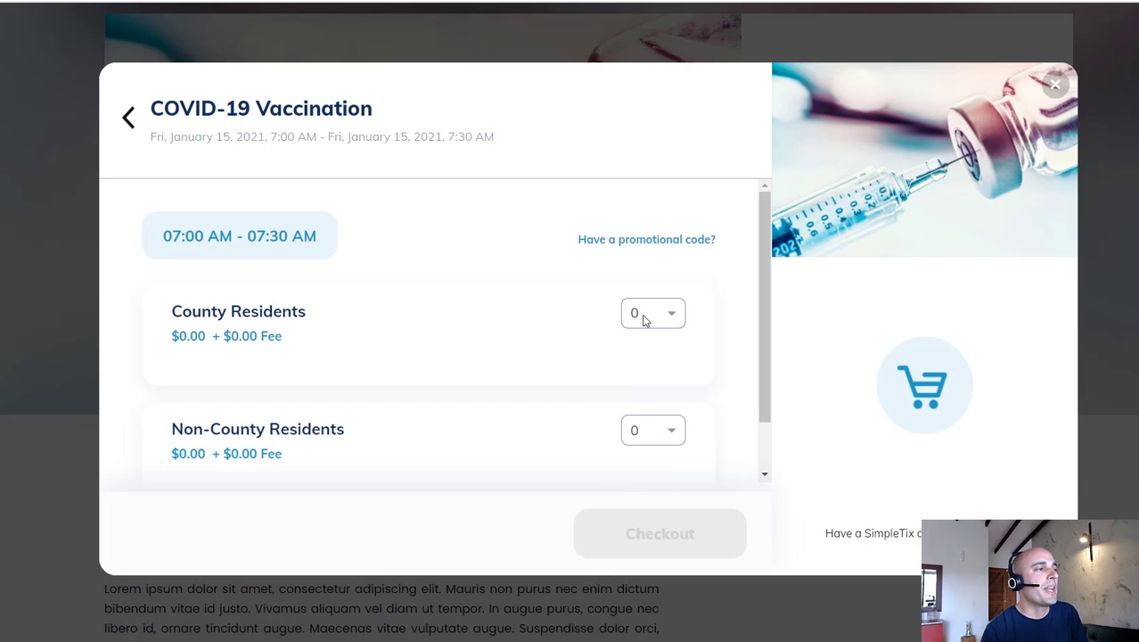
pyautogui.click(645, 320)
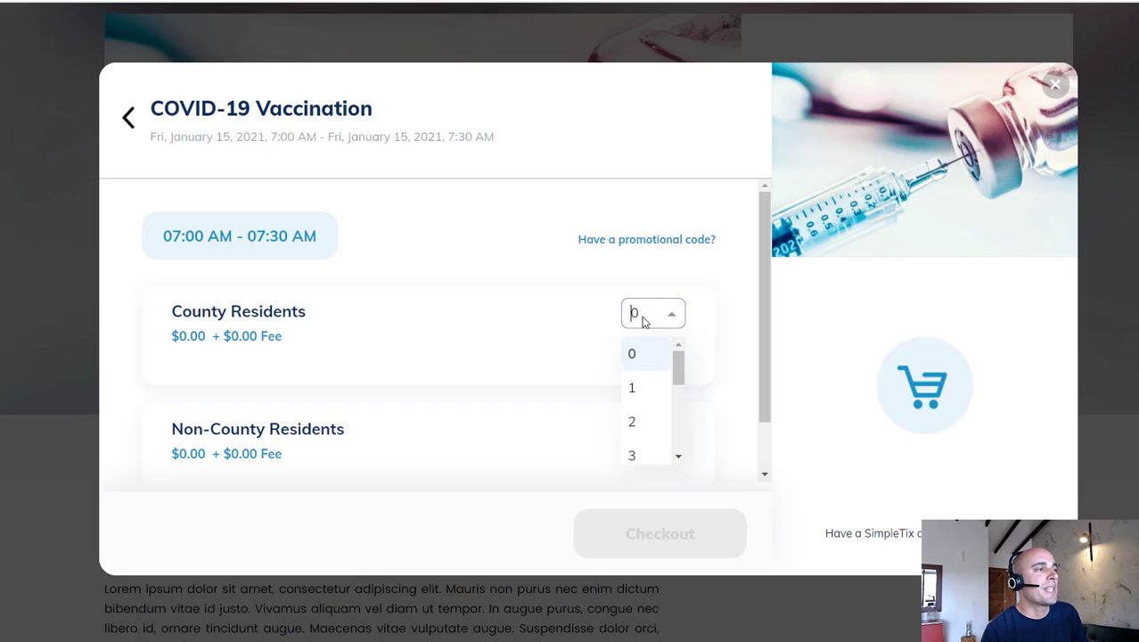
pyautogui.click(648, 388)
pyautogui.click(662, 436)
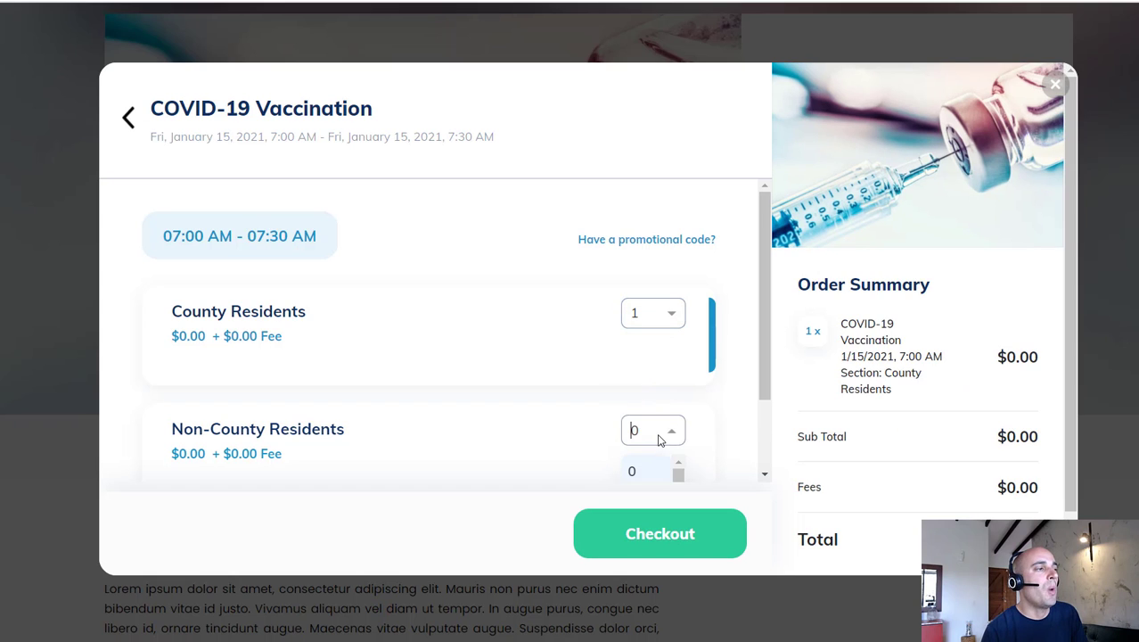
pyautogui.scroll(-1, 713, 426)
pyautogui.click(642, 423)
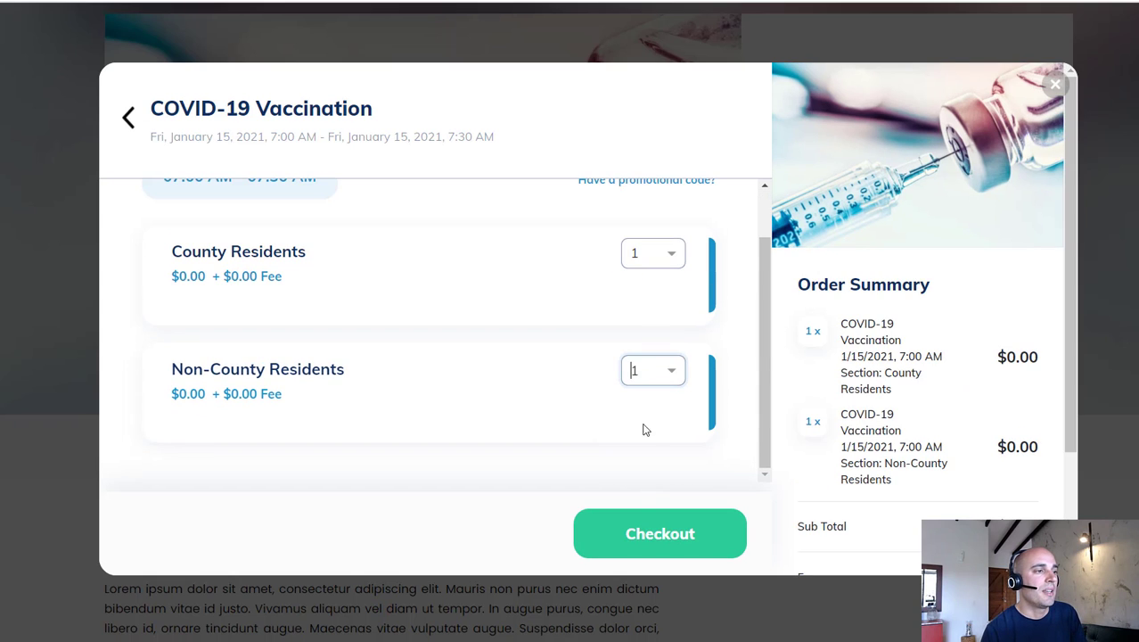
pyautogui.click(663, 535)
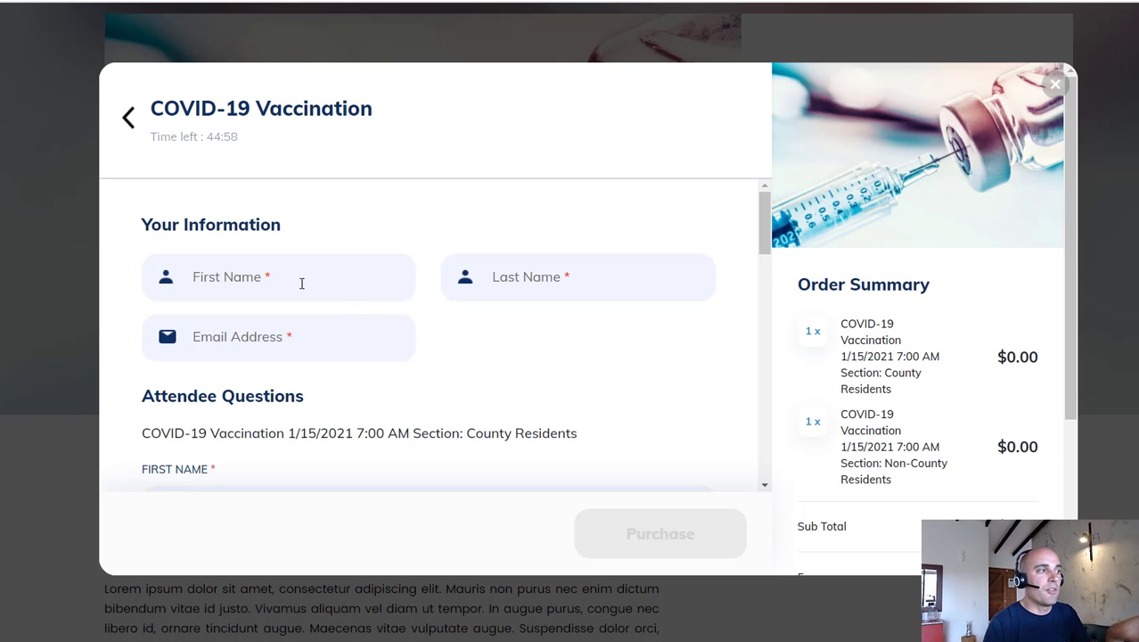
# Review the checkout attendee questions for both ticket types, including the county choices for the Non-County Residents ticket.
pyautogui.scroll(-2, 295, 283)
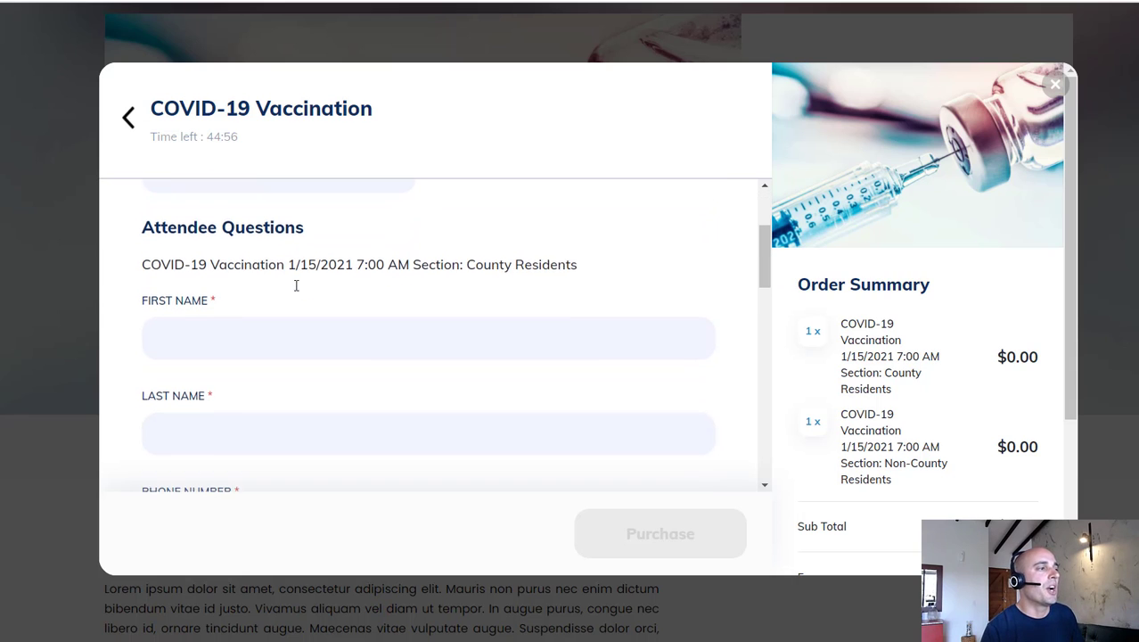
pyautogui.scroll(-1, 297, 292)
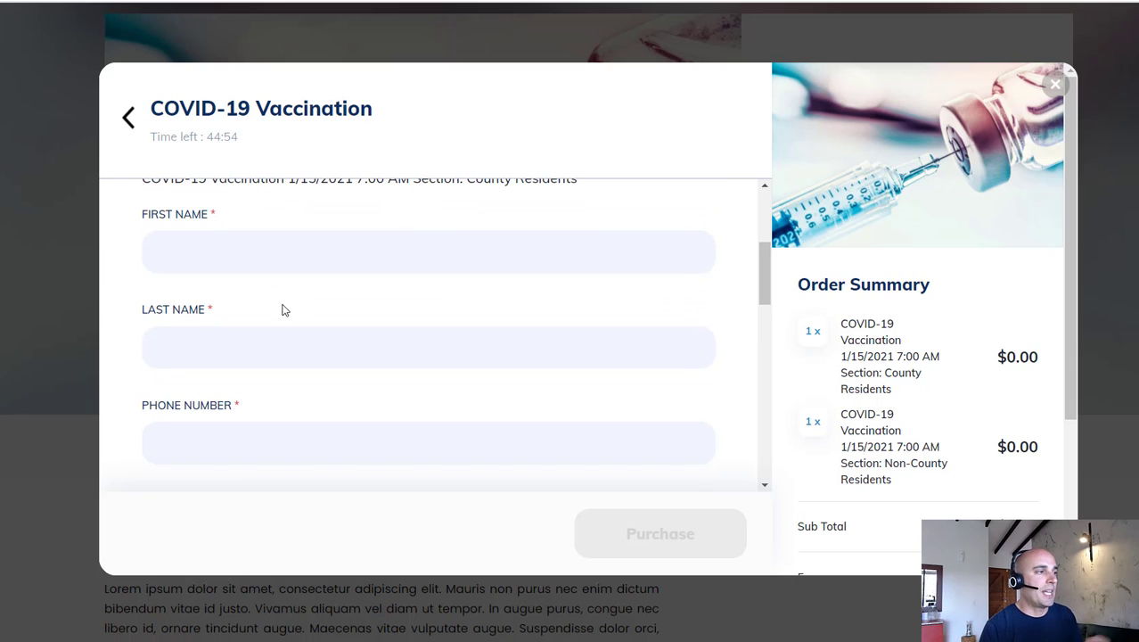
pyautogui.scroll(-2, 285, 274)
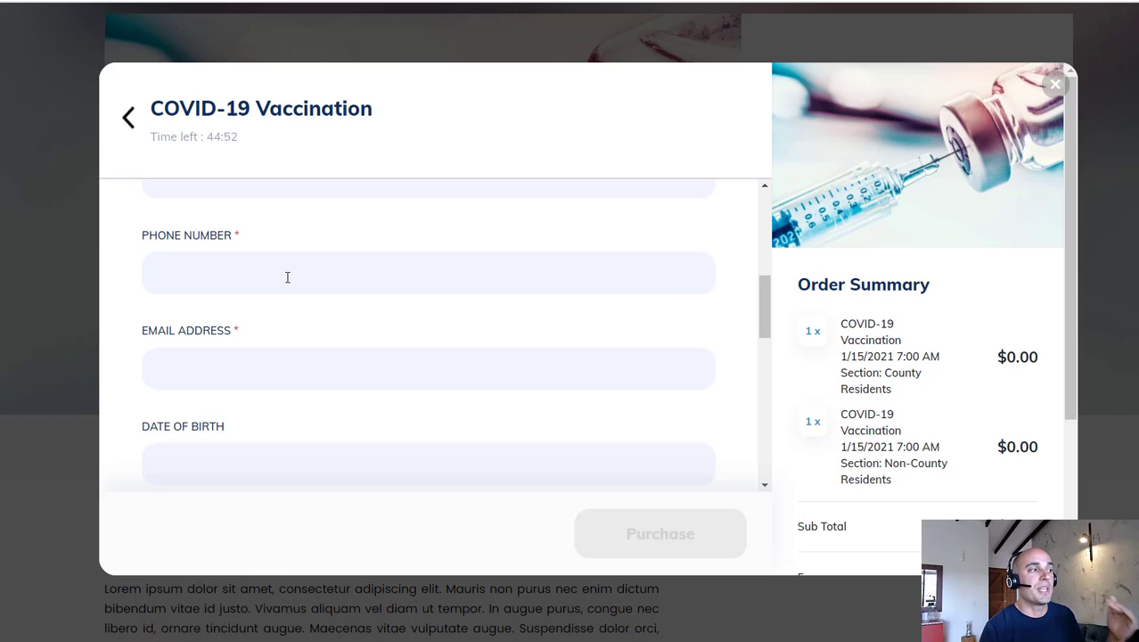
pyautogui.scroll(-1, 288, 279)
pyautogui.scroll(-2, 288, 288)
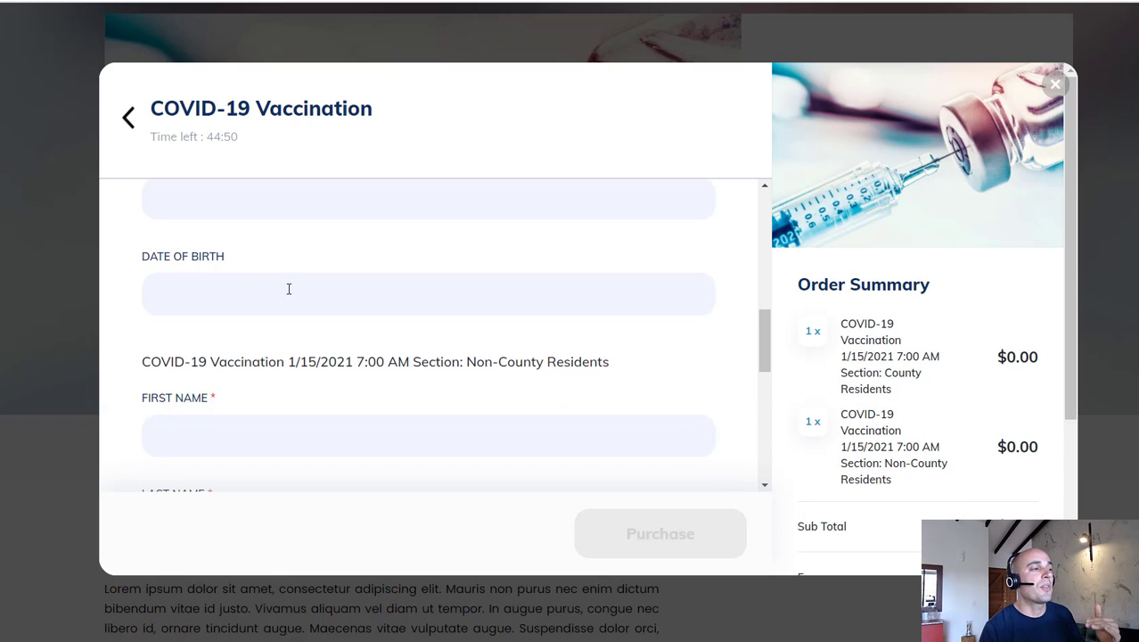
pyautogui.scroll(-4, 505, 282)
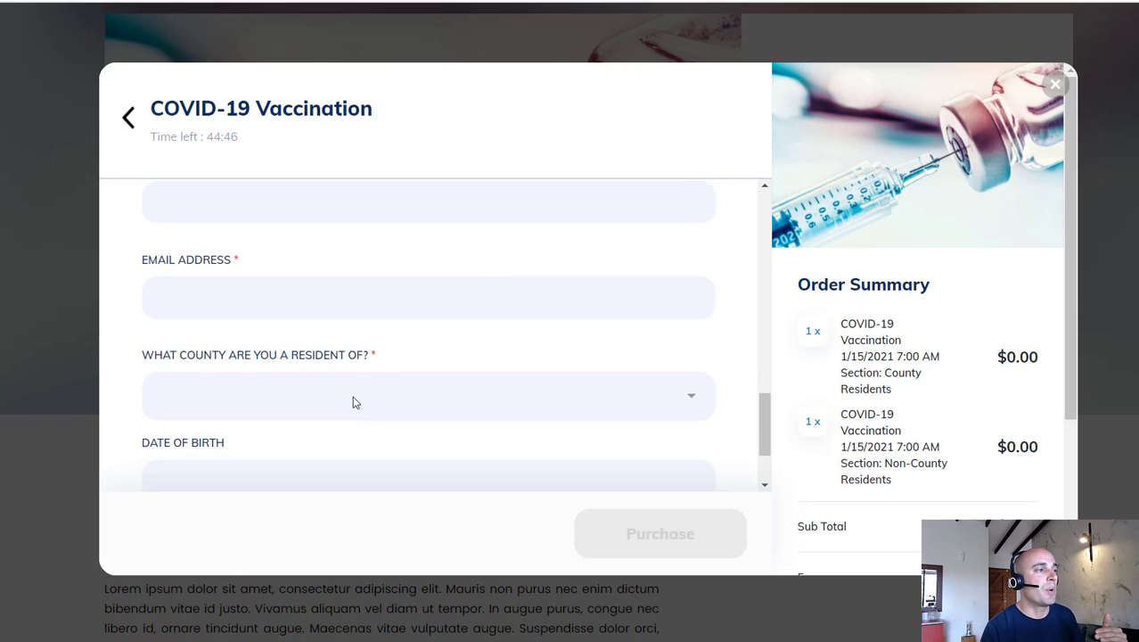
pyautogui.click(352, 402)
pyautogui.scroll(-2, 347, 336)
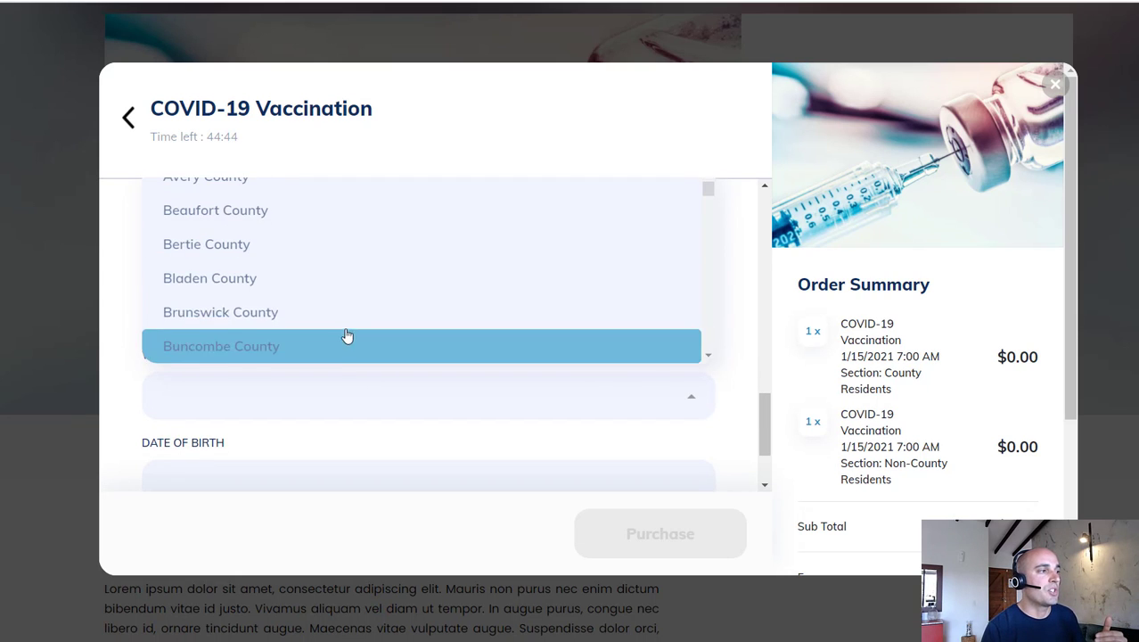
pyautogui.click(348, 312)
pyautogui.scroll(-1, 646, 366)
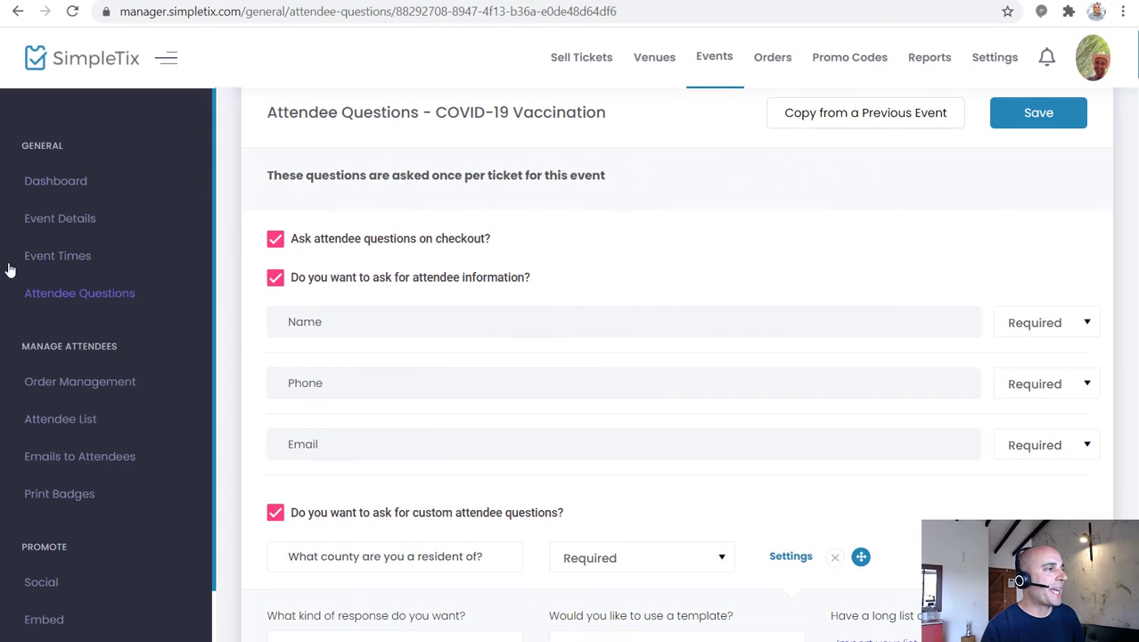
# Add a Donation ticket named "Donate to local first responders fund" to the 1/15/2021 7:00 AM event time and save it.
pyautogui.click(86, 261)
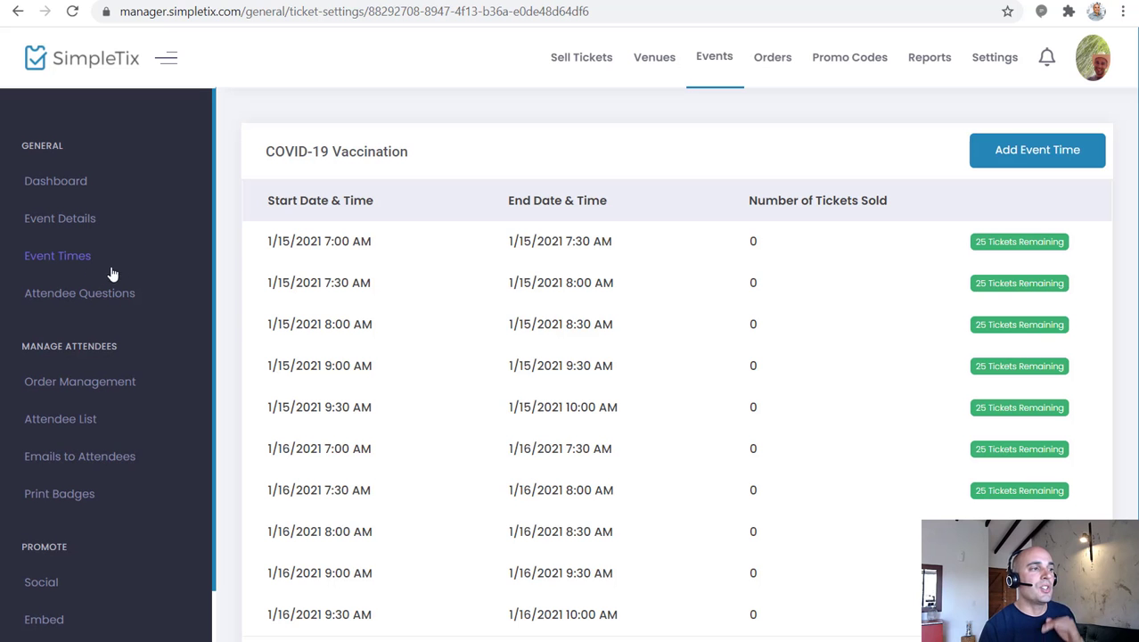
pyautogui.click(287, 256)
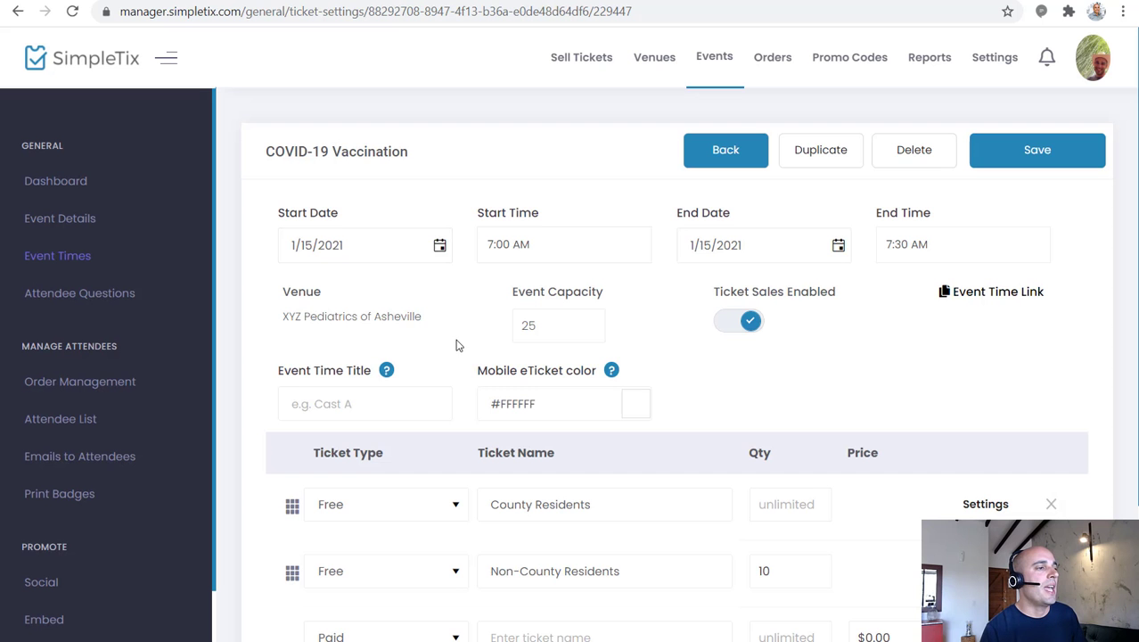
pyautogui.scroll(-2, 473, 348)
pyautogui.click(407, 477)
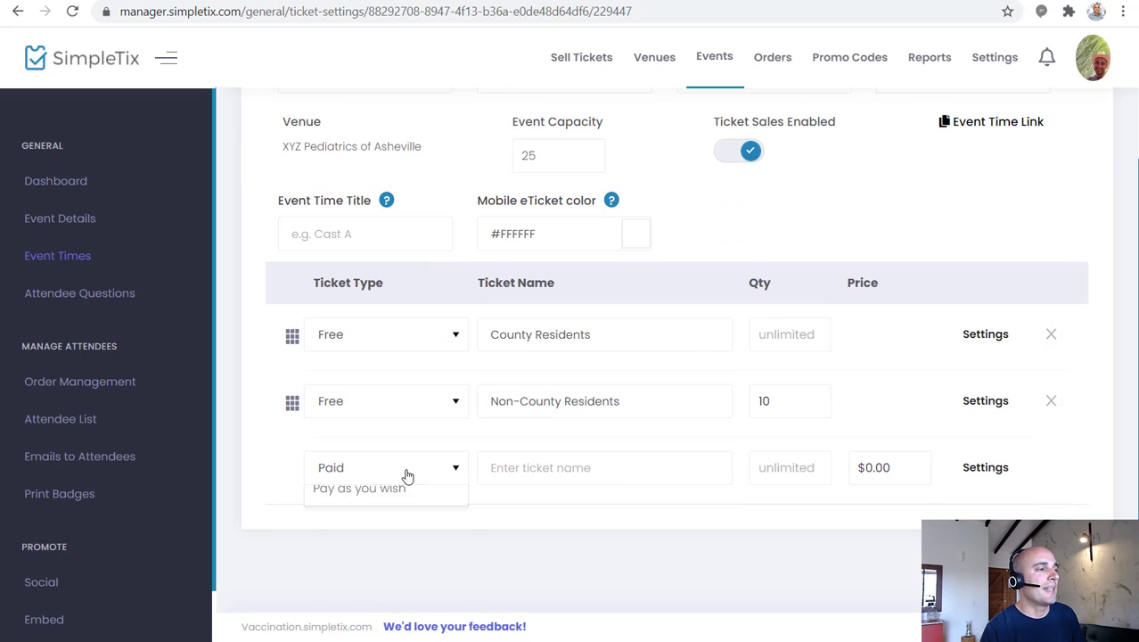
pyautogui.click(400, 560)
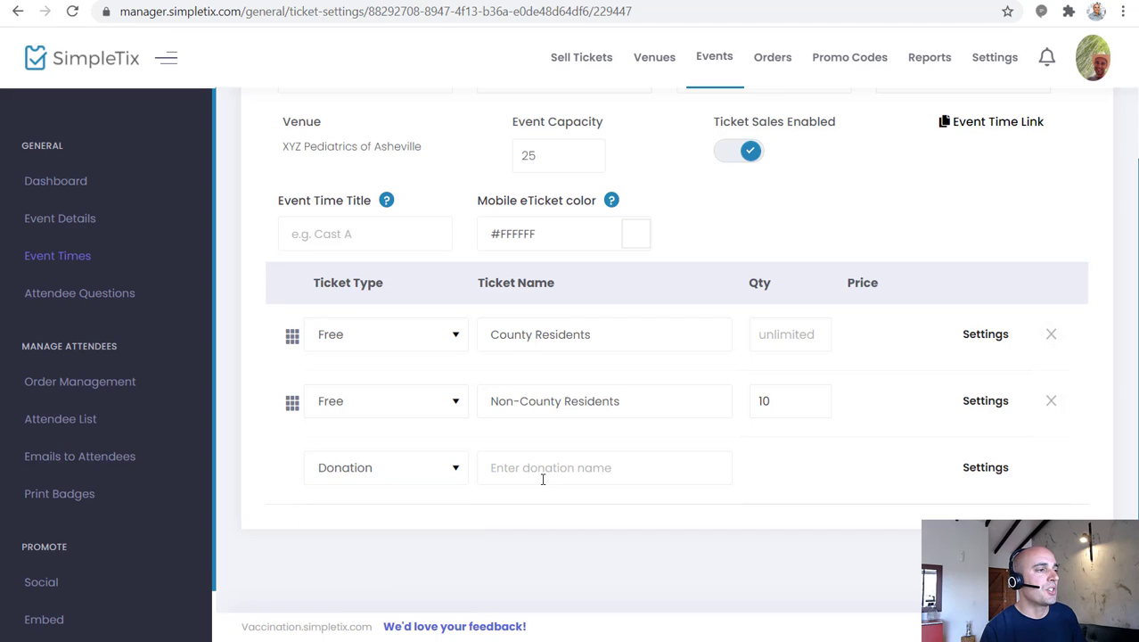
pyautogui.write('Do')
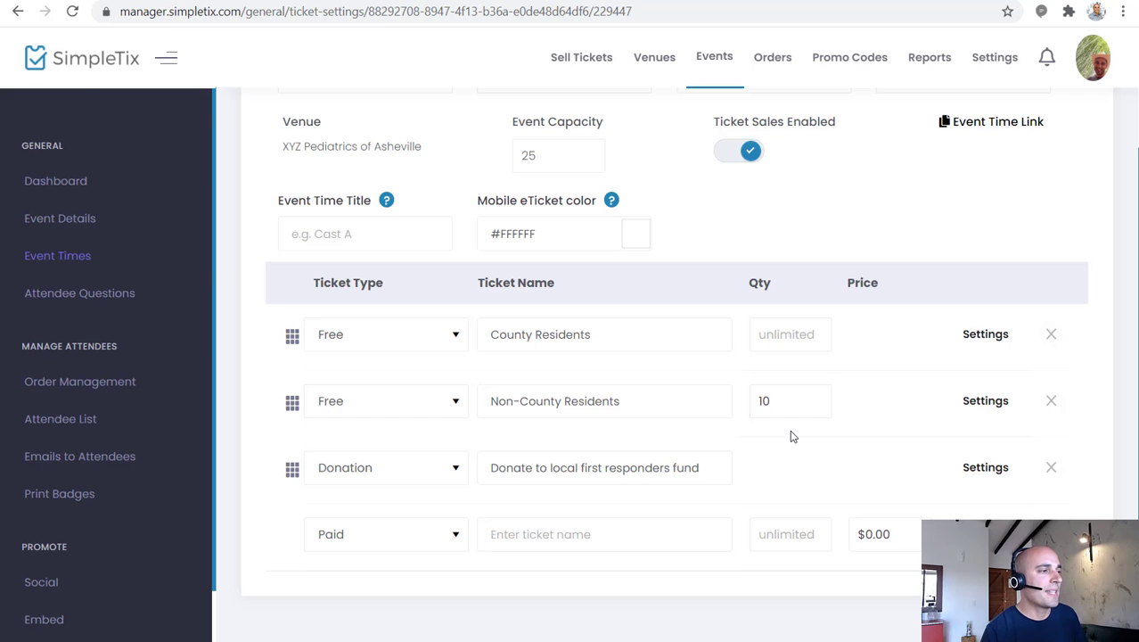
pyautogui.scroll(3, 796, 433)
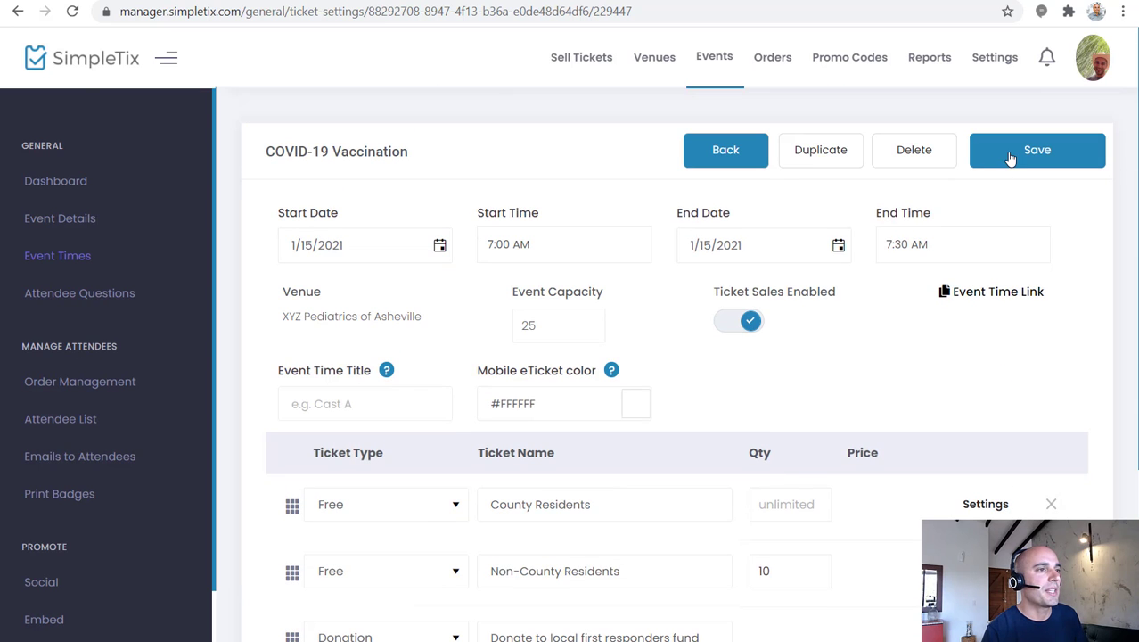
pyautogui.click(1010, 155)
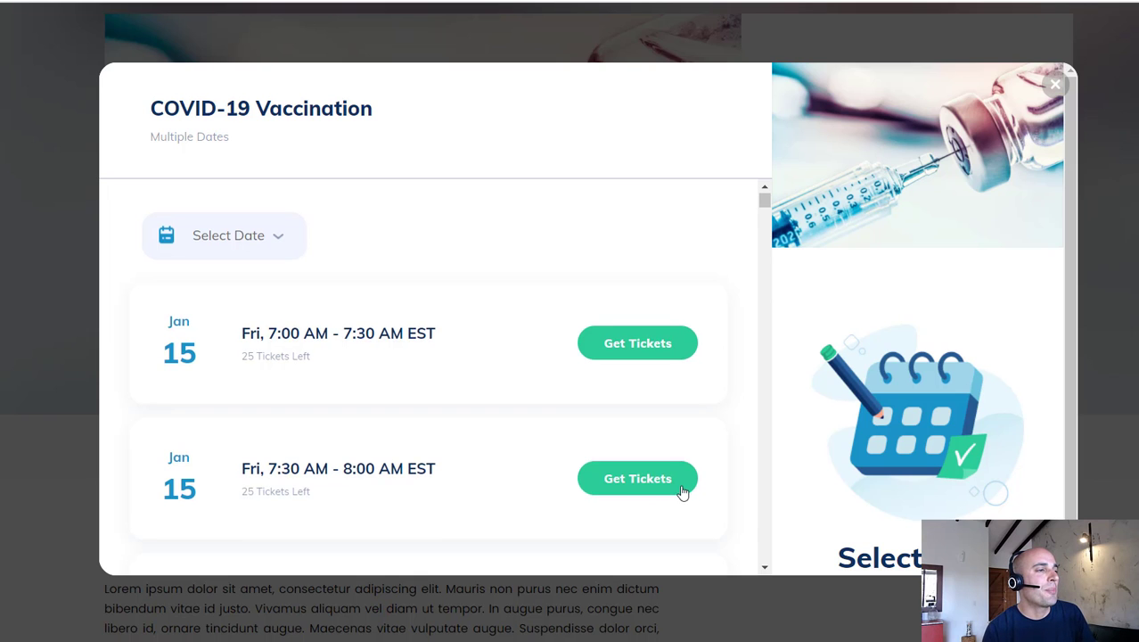
# In the public sign-up, choose one County Residents ticket and a $9.00 first responders donation for January 15, 7:30 AM, and proceed to checkout.
pyautogui.scroll(-2, 678, 481)
pyautogui.click(638, 309)
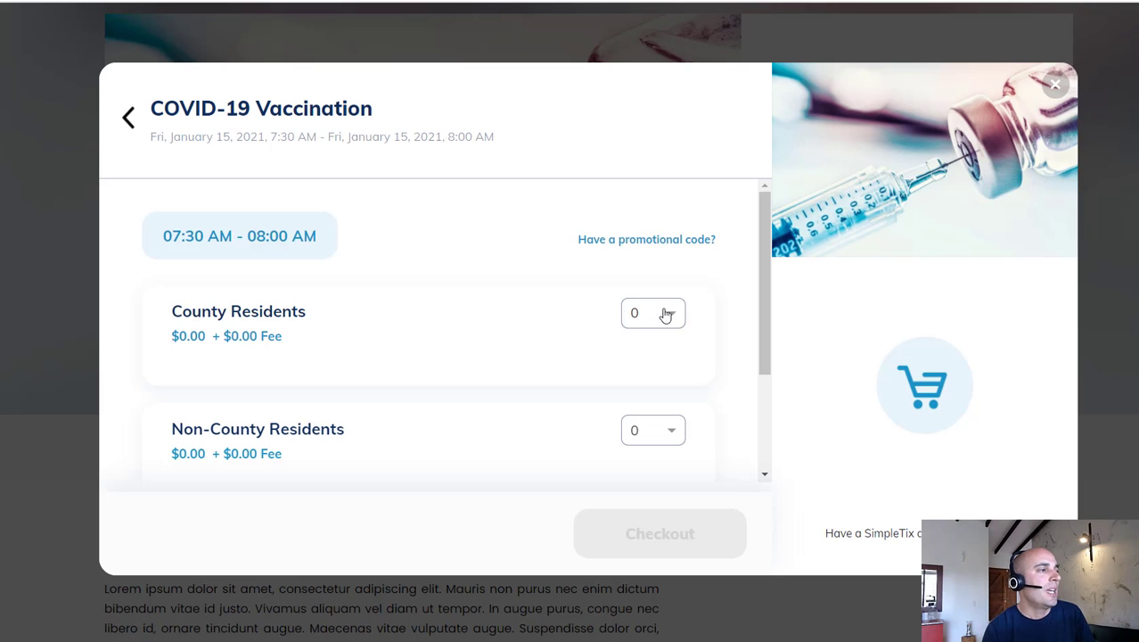
pyautogui.click(667, 314)
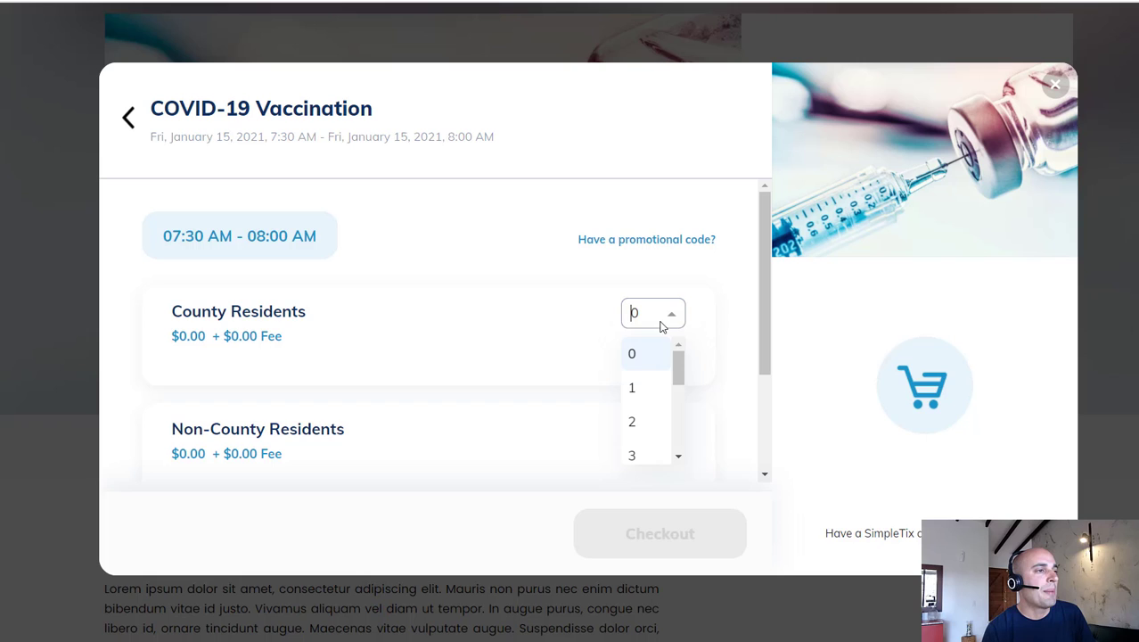
pyautogui.click(643, 389)
pyautogui.scroll(-2, 640, 386)
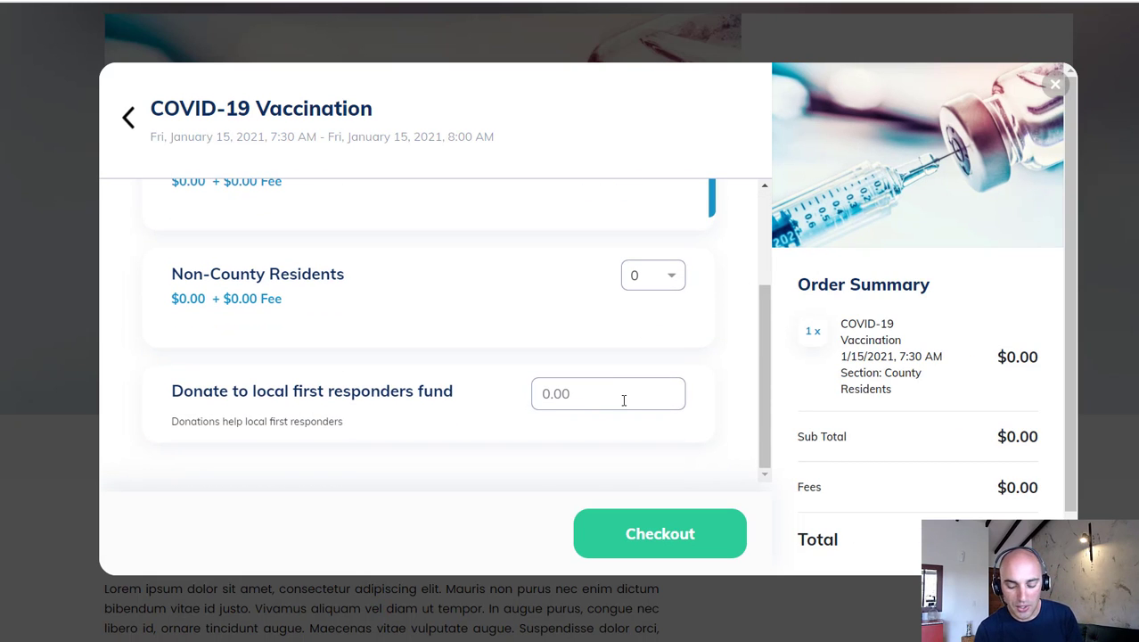
pyautogui.write('9')
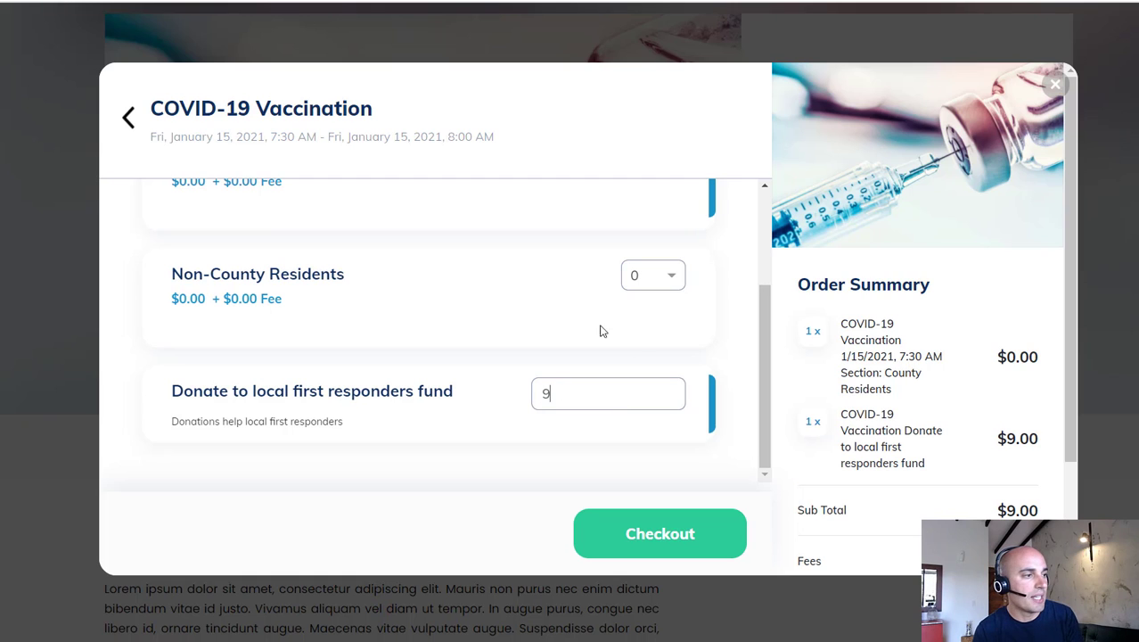
pyautogui.click(549, 344)
pyautogui.scroll(-1, 1035, 400)
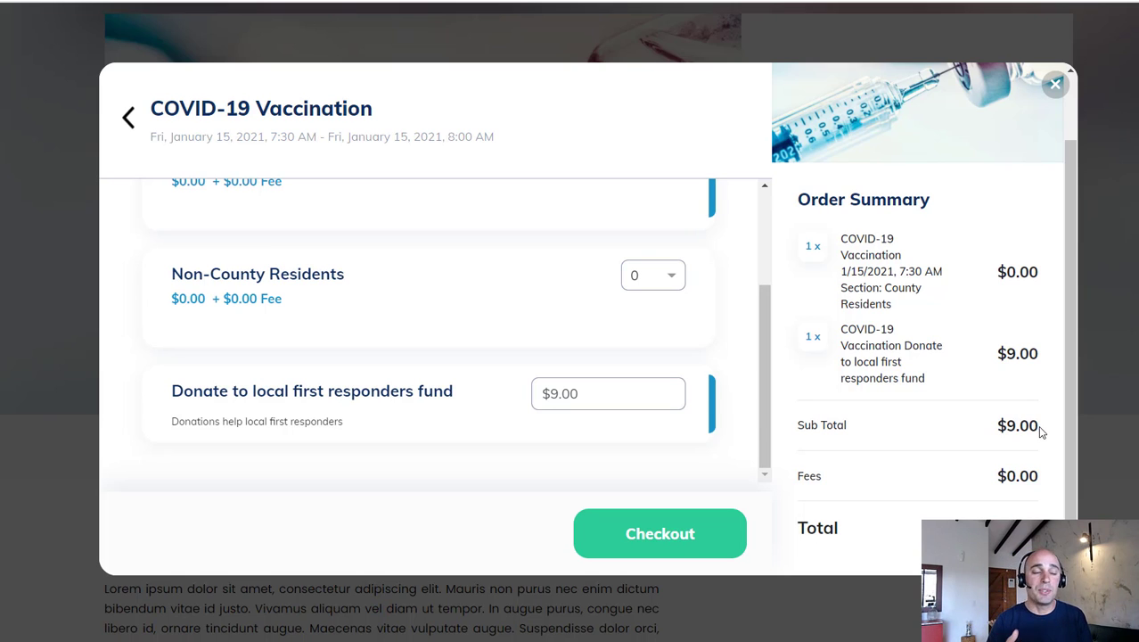
pyautogui.click(738, 545)
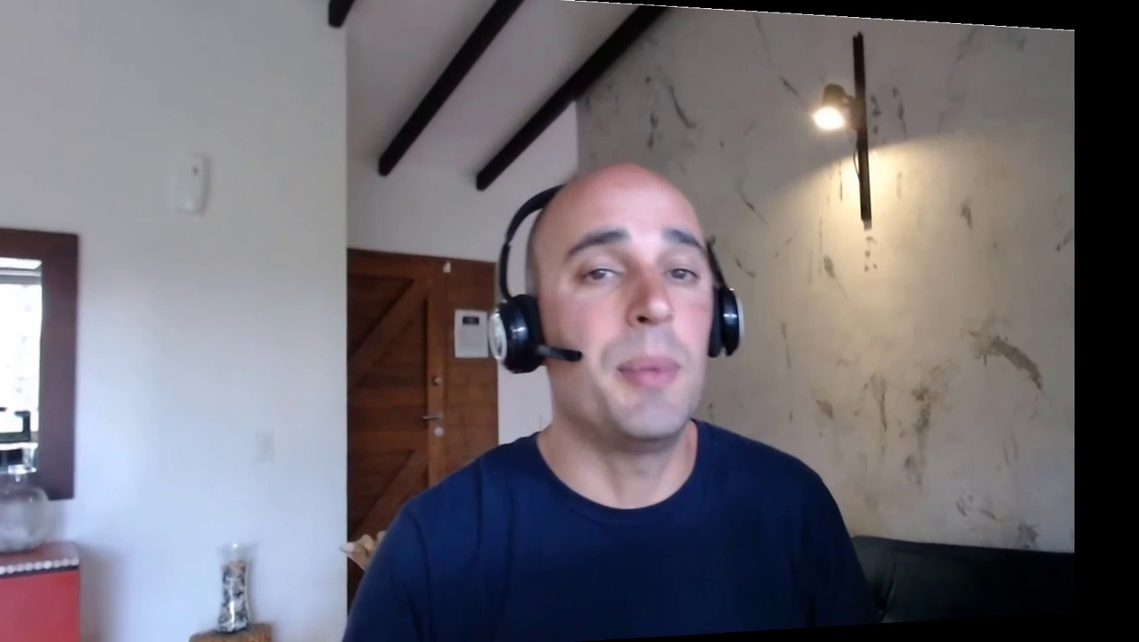